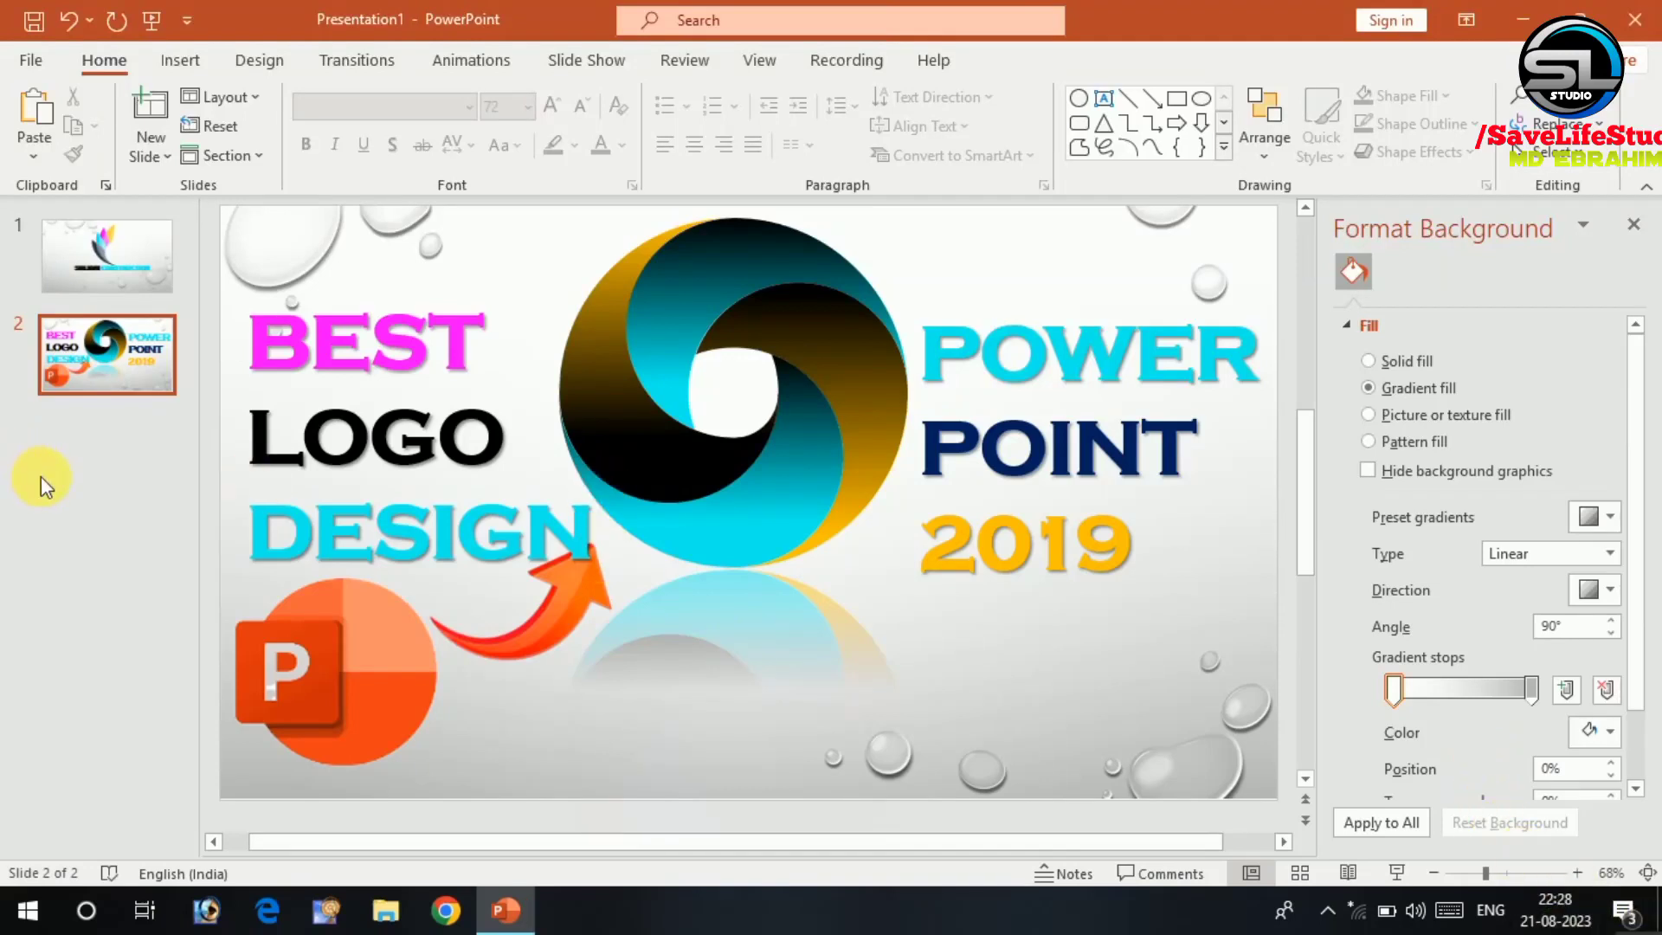
# Insert a new blank Droplet-layout slide as slide 3.
pyautogui.click(162, 149)
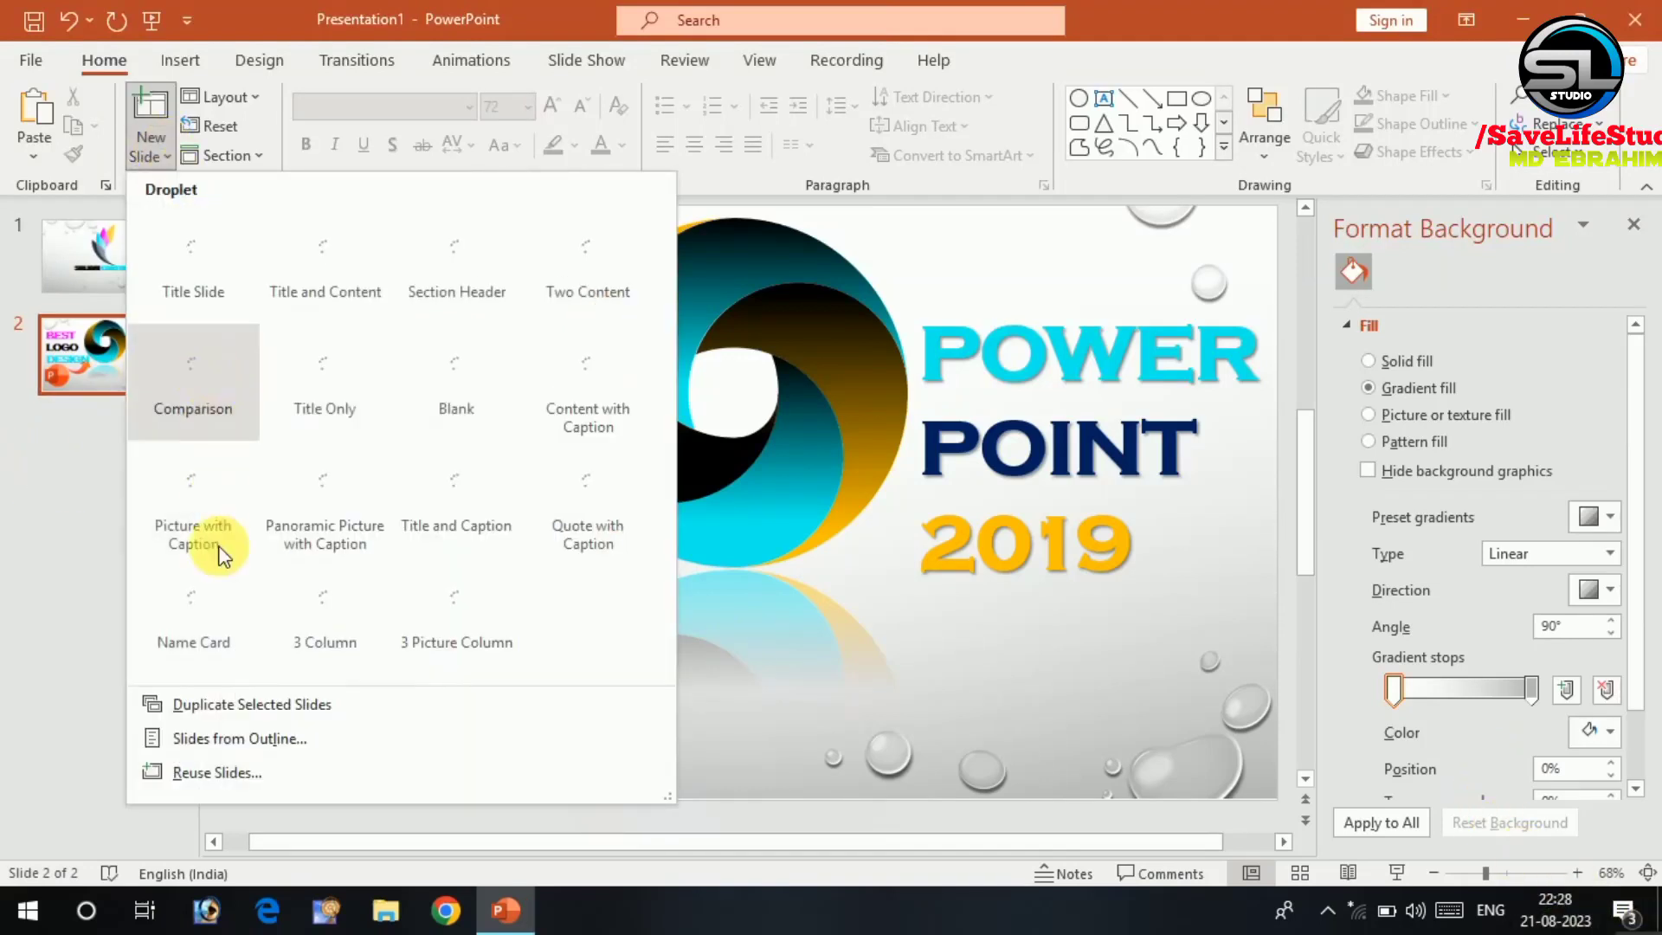
pyautogui.click(225, 611)
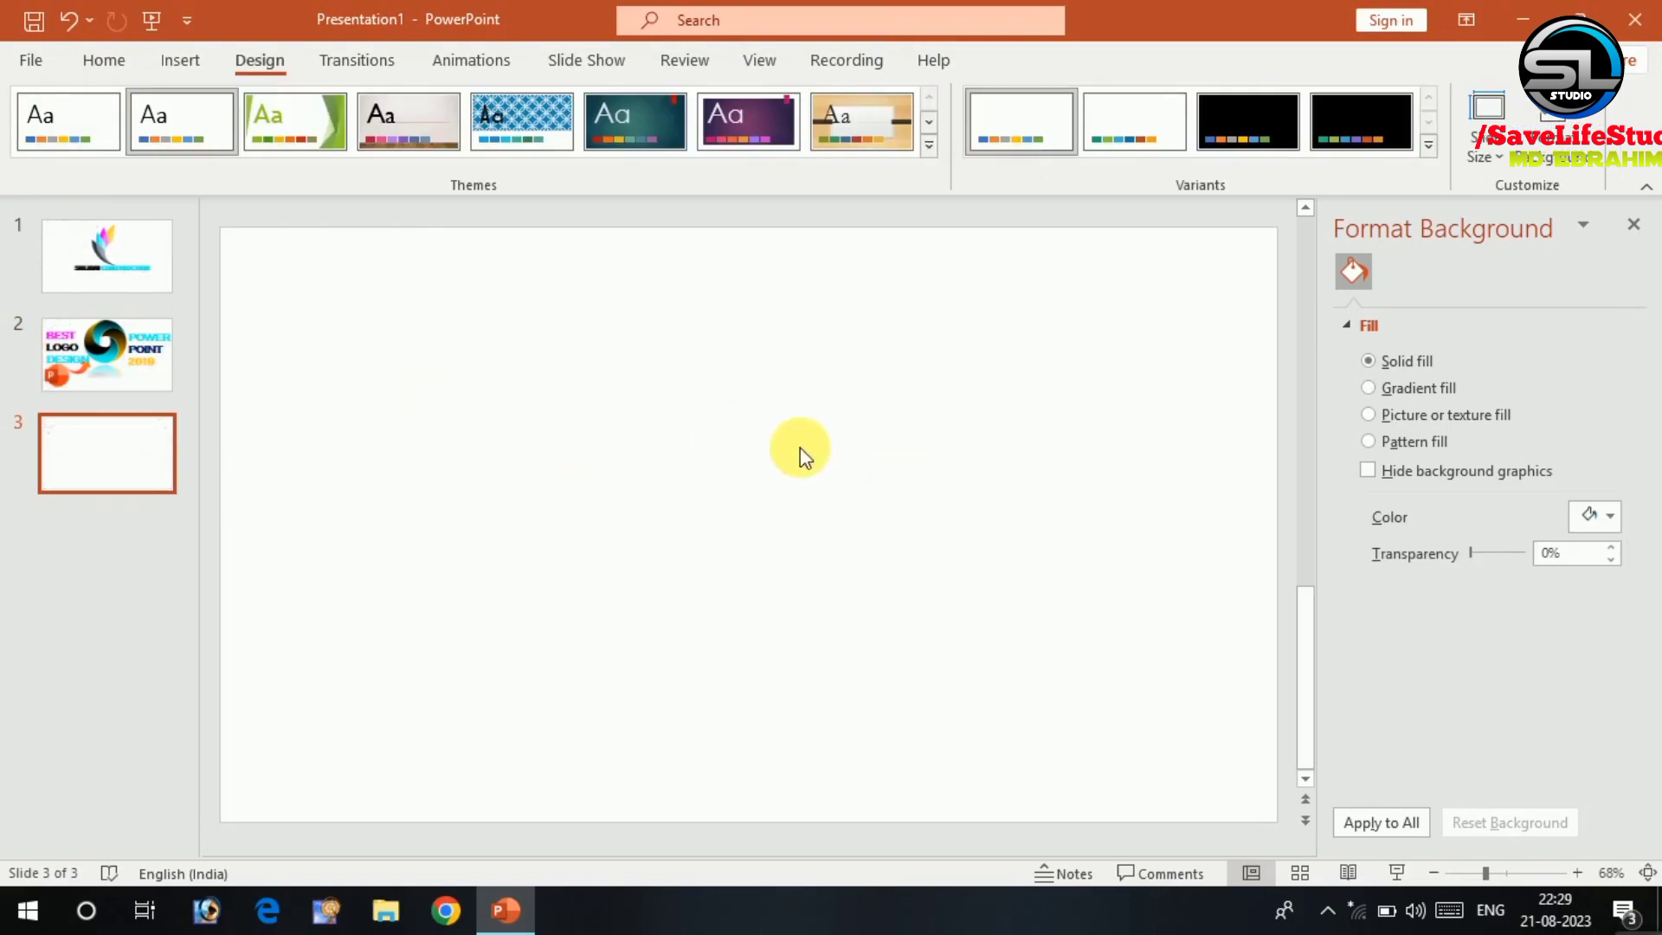
pyautogui.click(208, 65)
# Draw a large blue oval circle in the centre of slide 3 and select it.
pyautogui.click(387, 143)
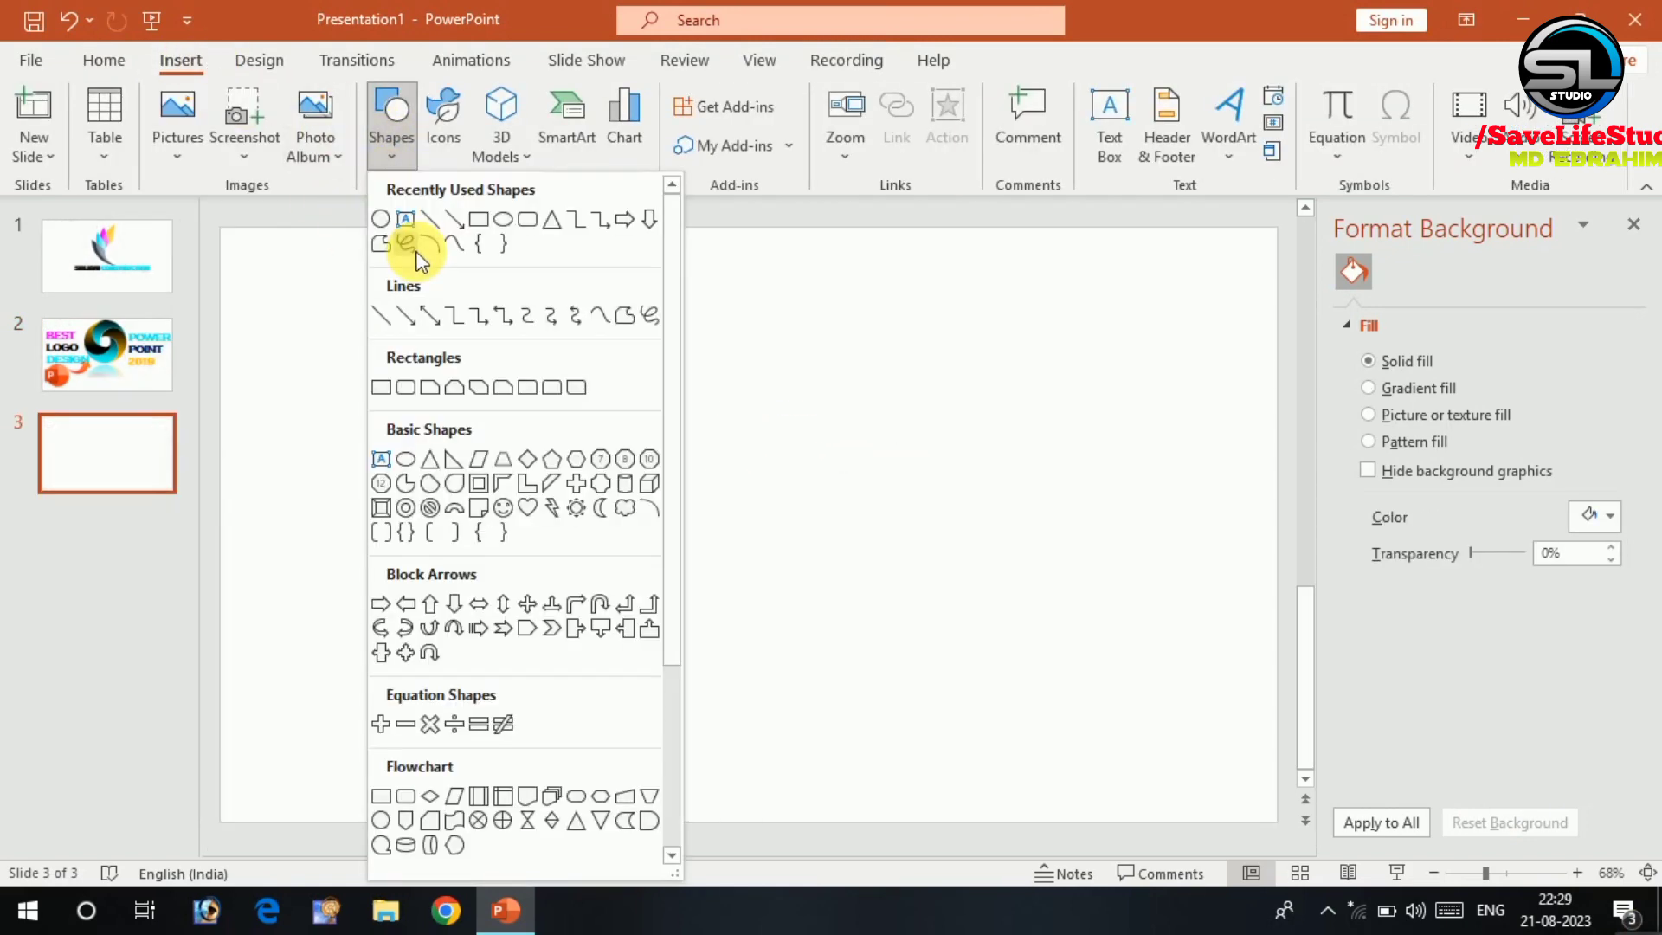
pyautogui.click(520, 221)
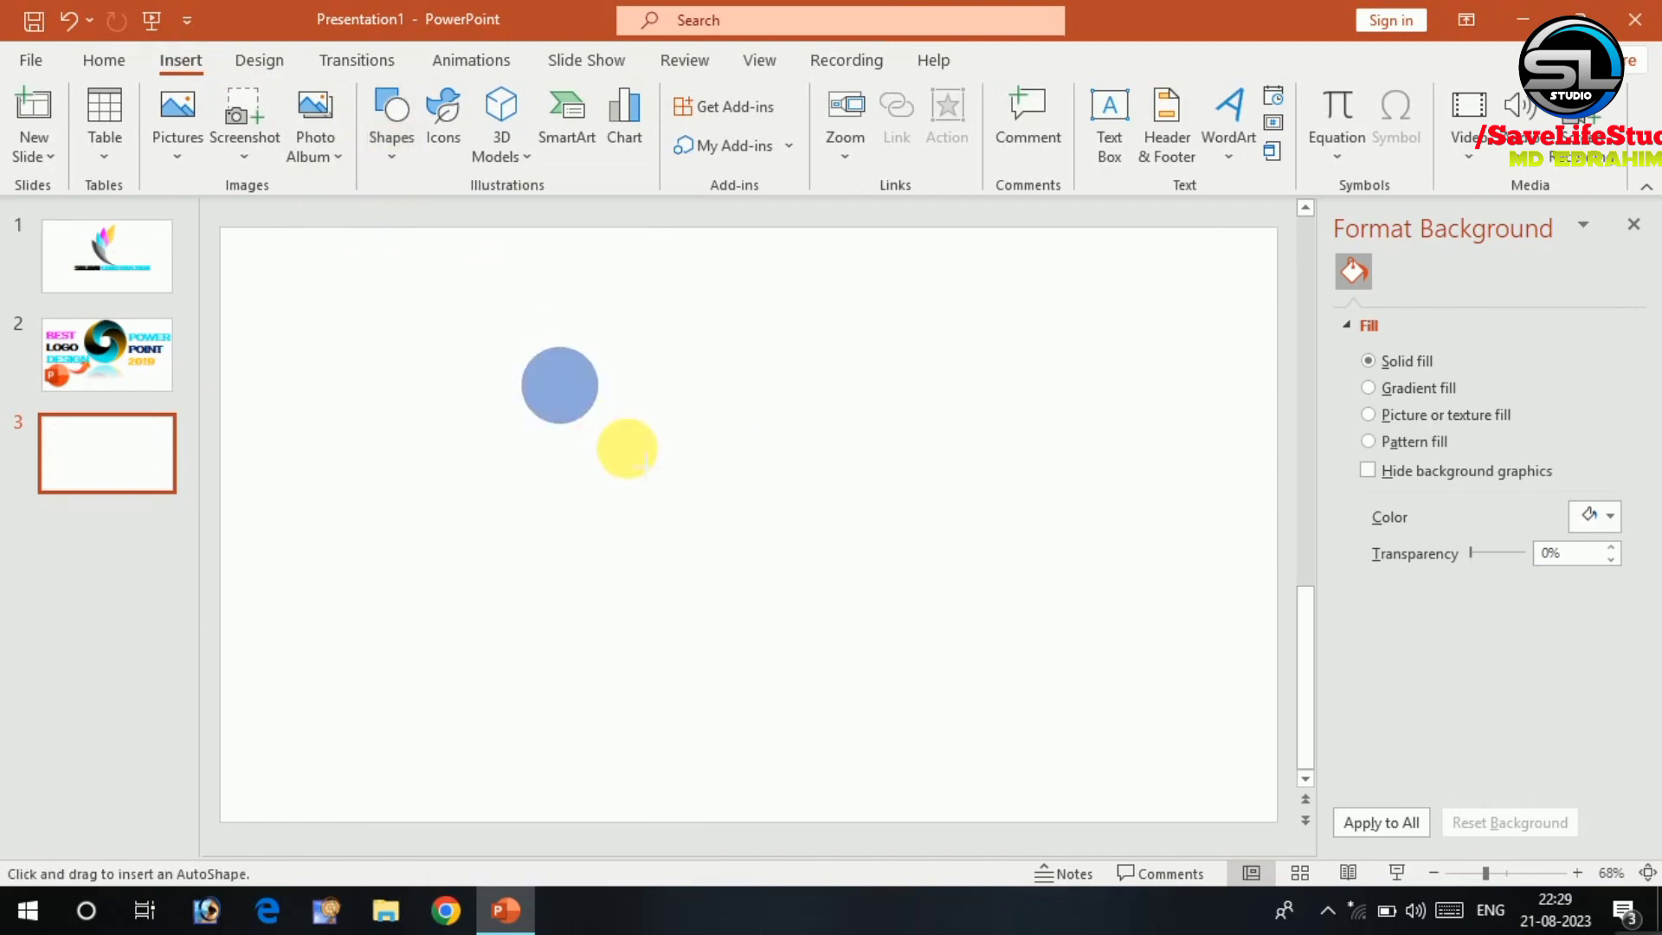
pyautogui.moveTo(579, 403)
pyautogui.mouseDown()
pyautogui.moveTo(751, 554)
pyautogui.moveTo(659, 442)
pyautogui.moveTo(655, 379)
pyautogui.mouseUp()
pyautogui.click(446, 381)
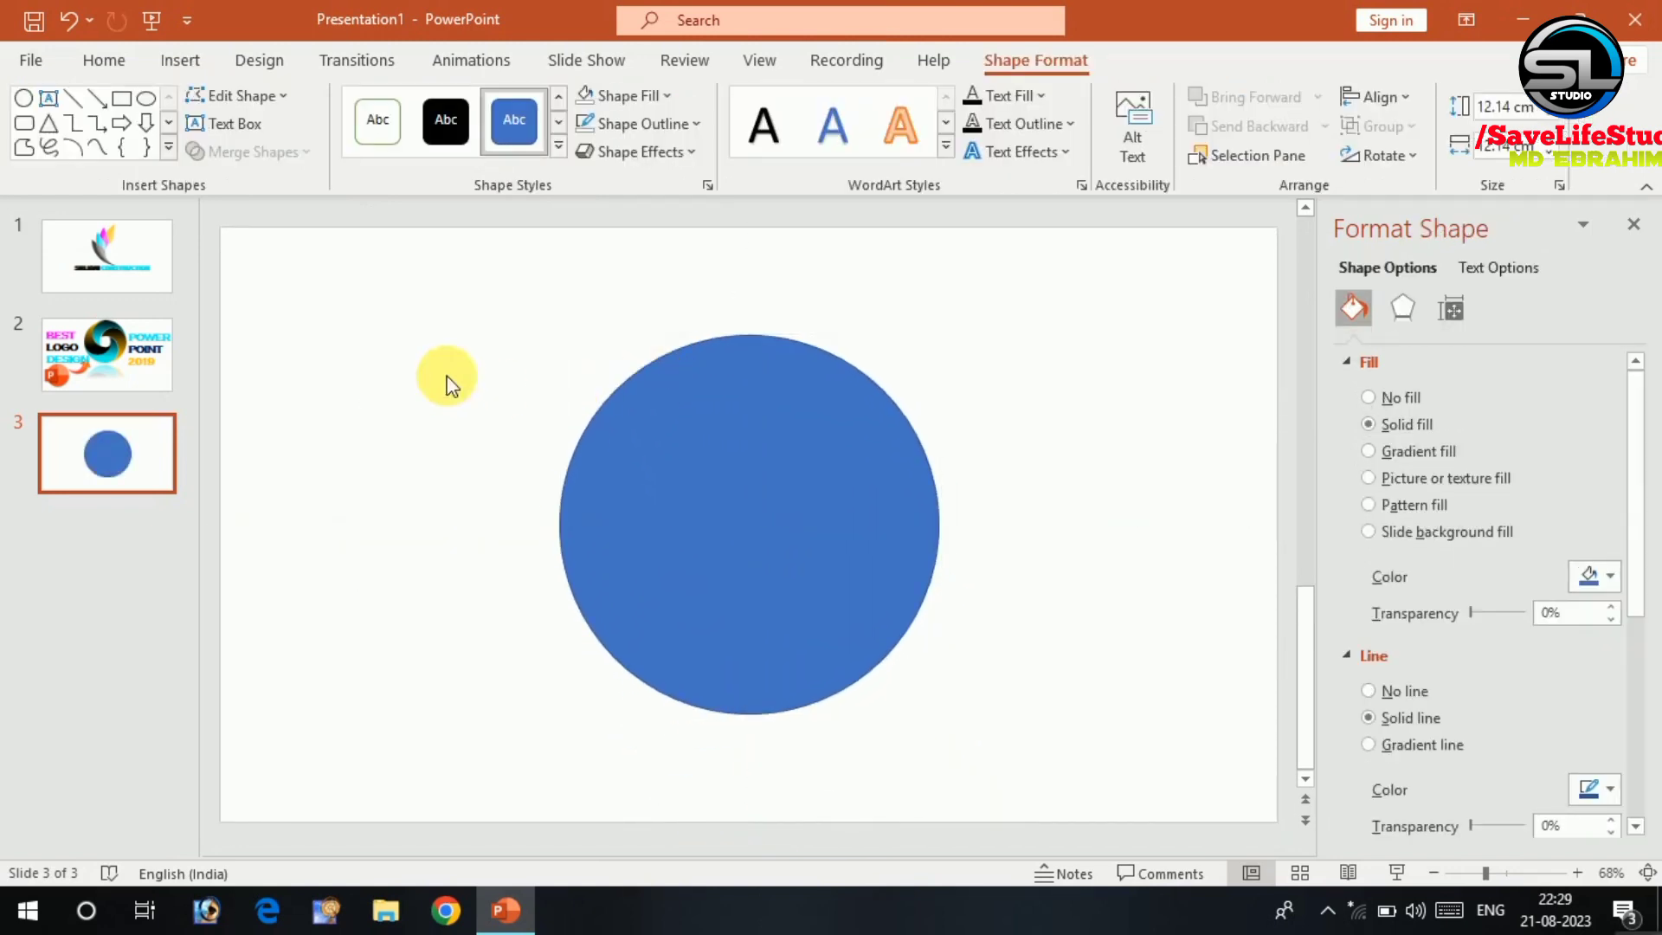
pyautogui.doubleClick(683, 472)
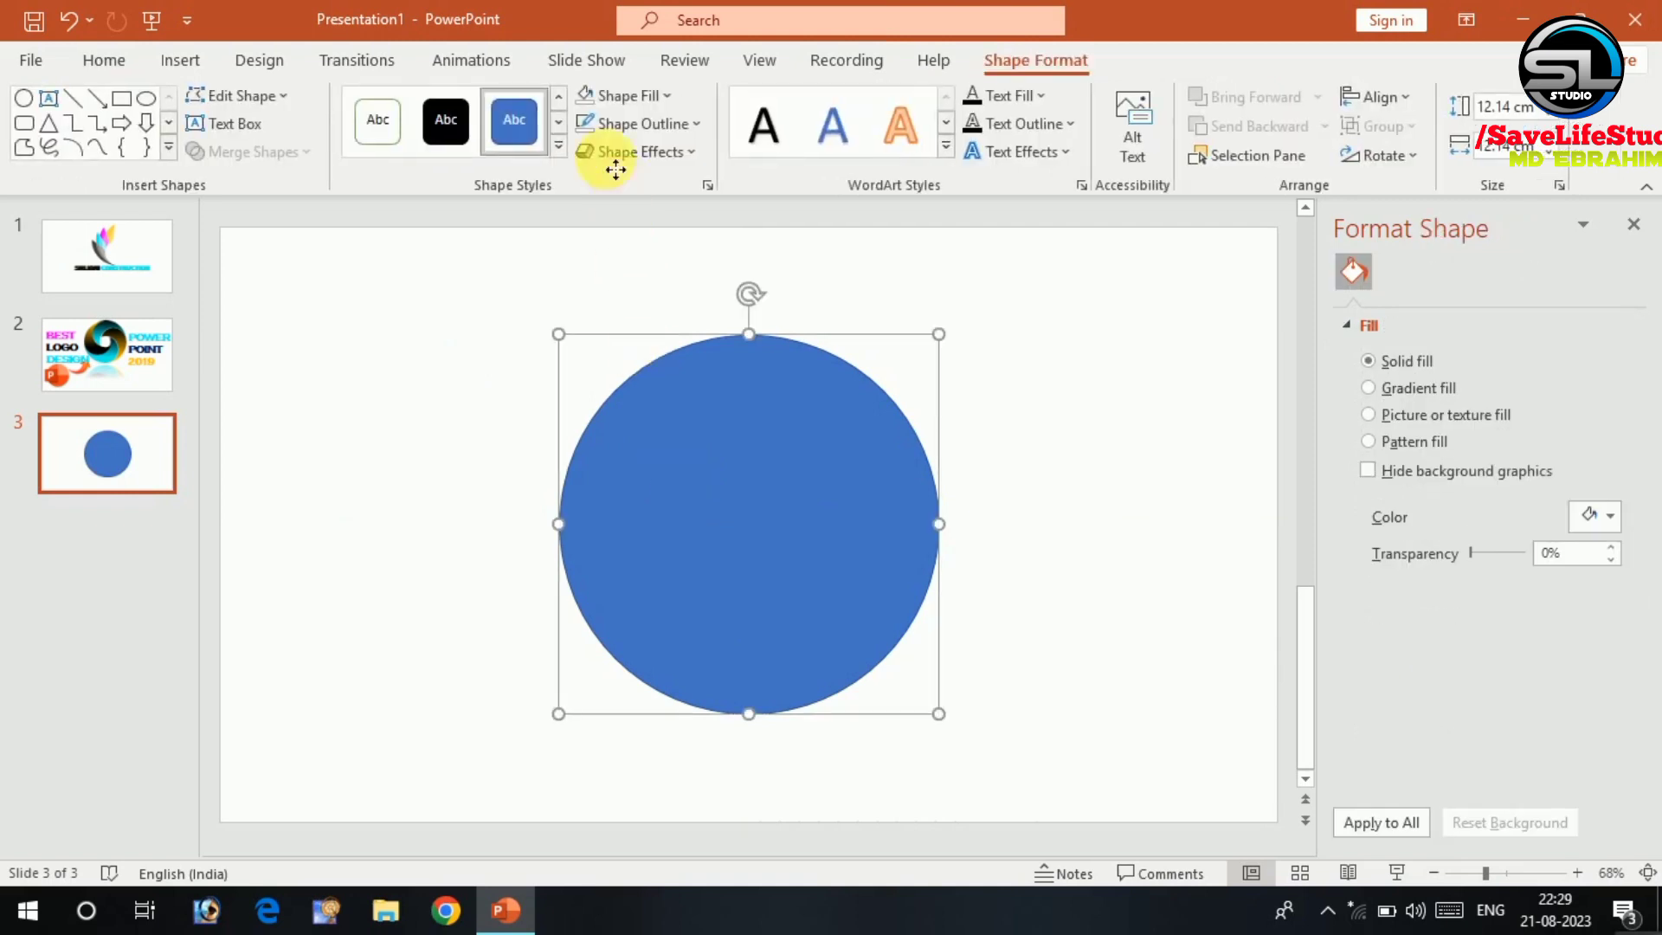
# Set the circle's fill to No Fill and stack a duplicate exactly over it.
pyautogui.click(623, 97)
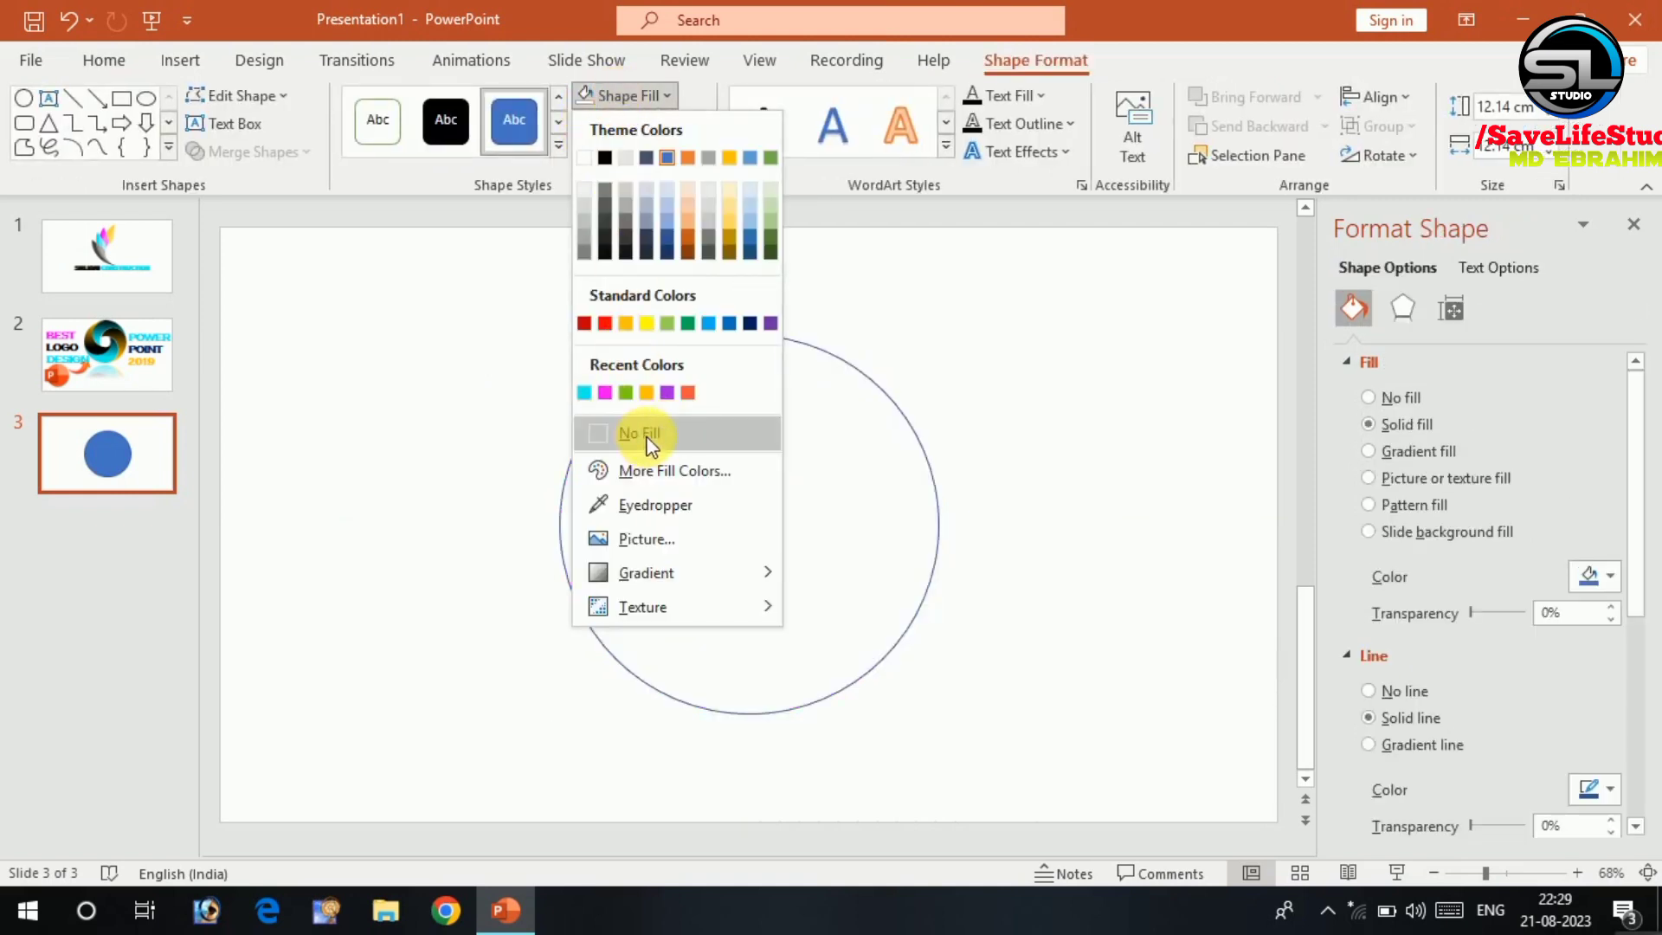
pyautogui.click(640, 433)
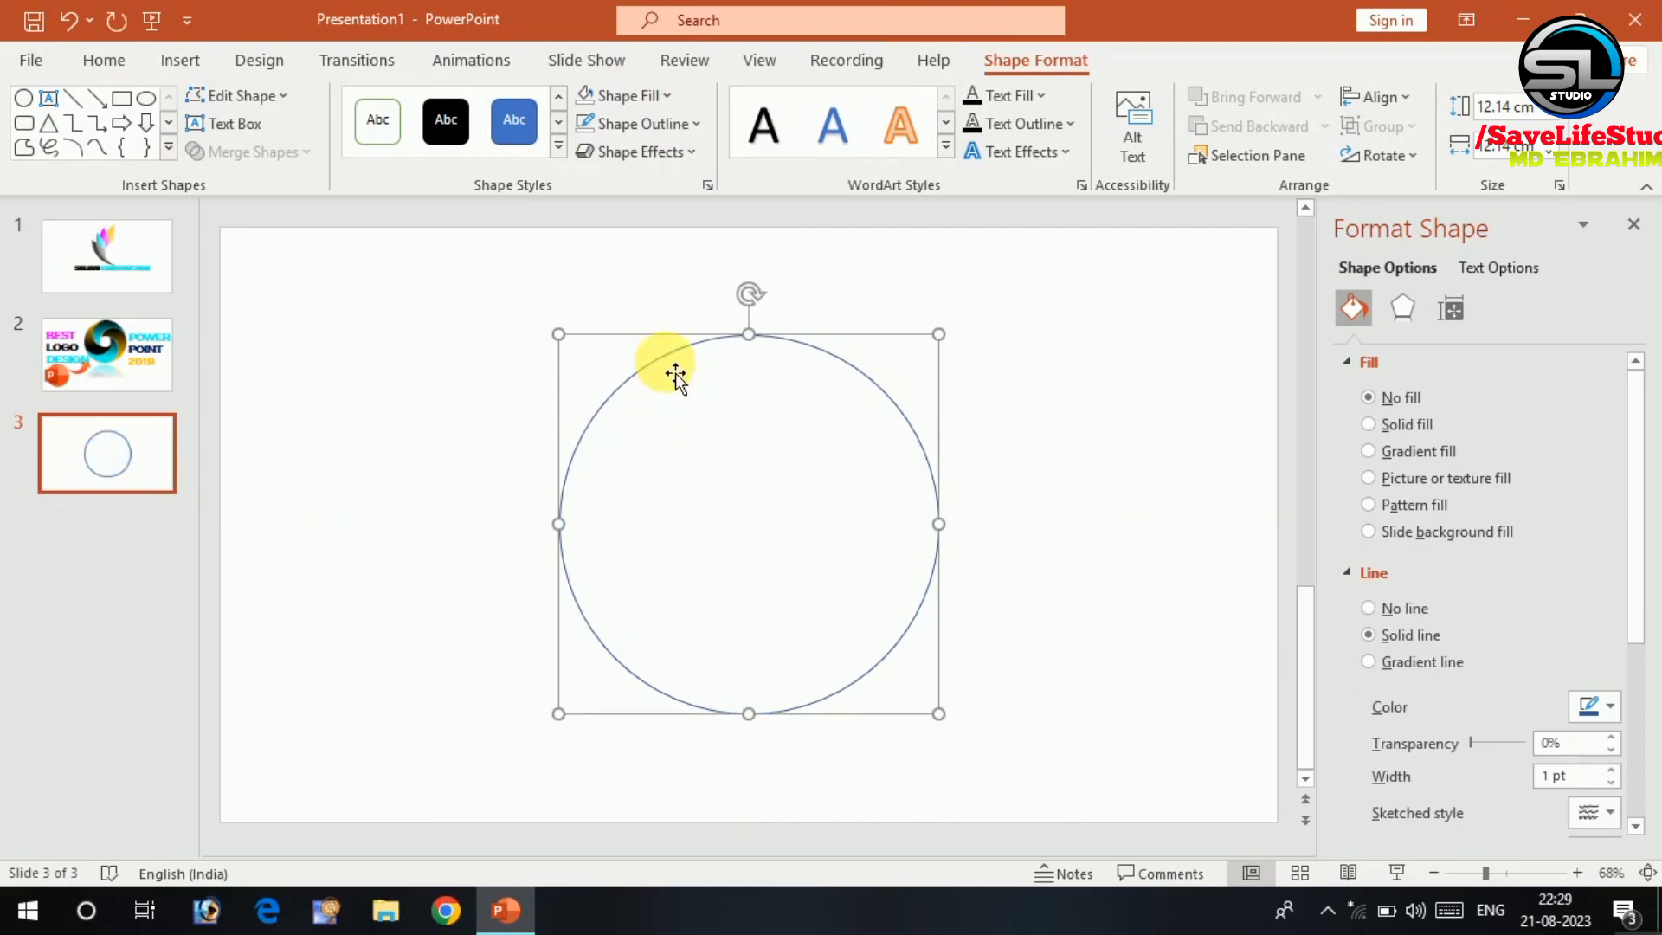
pyautogui.hotkey('ctrl', 'd')
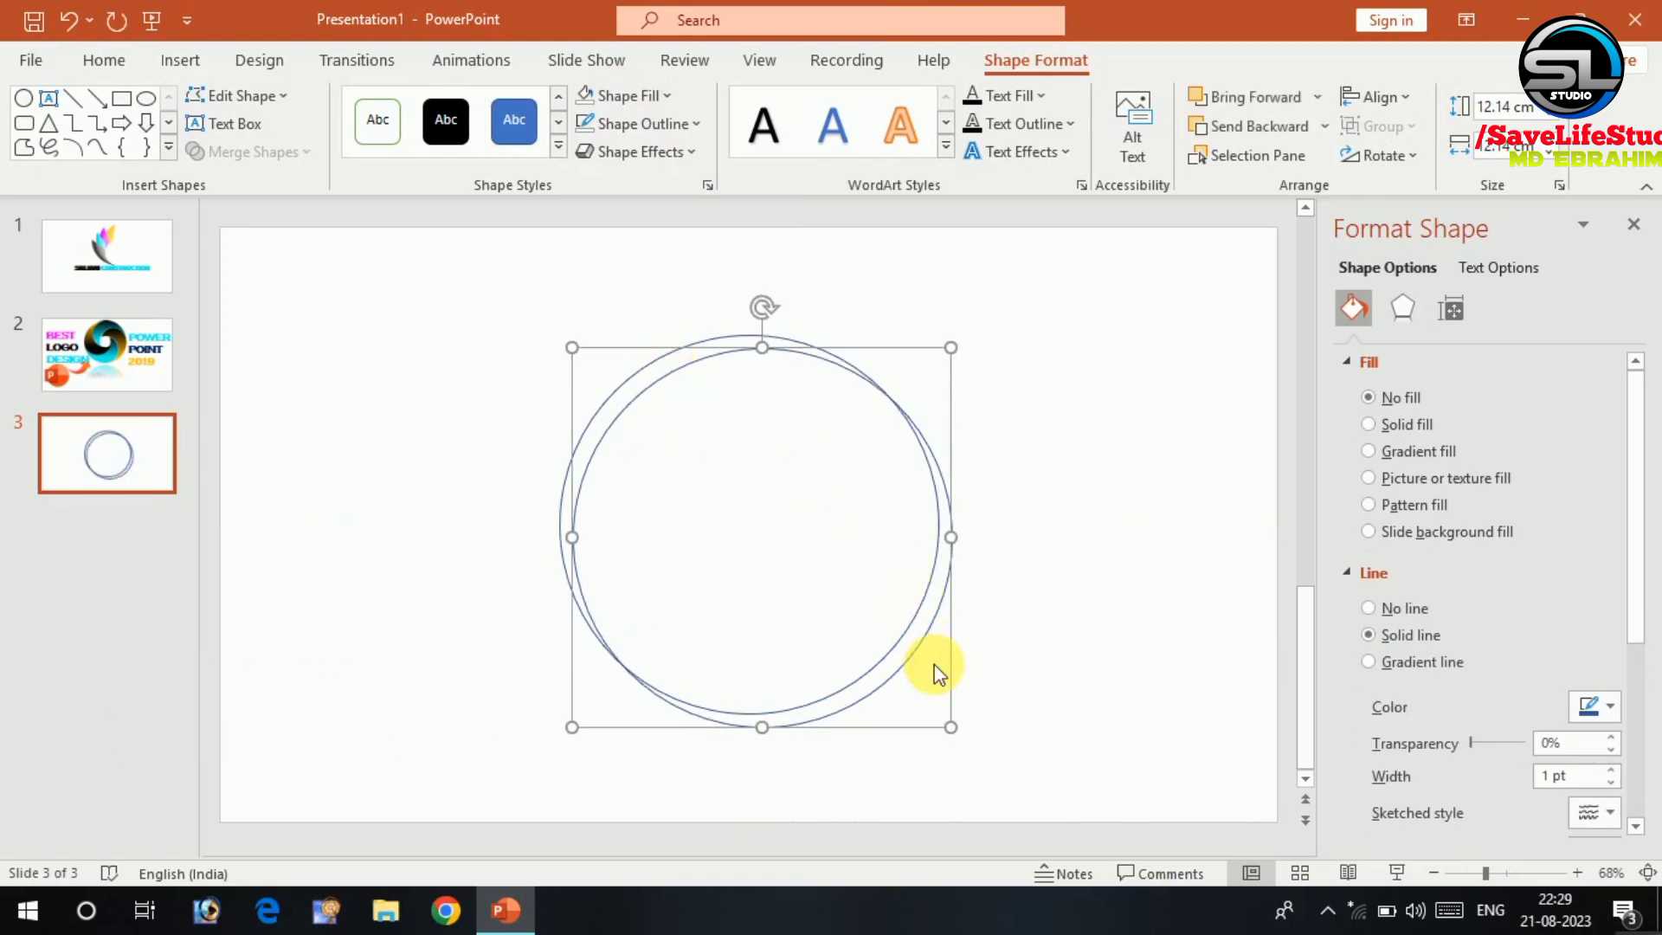
pyautogui.moveTo(933, 656); pyautogui.dragTo(920, 643)
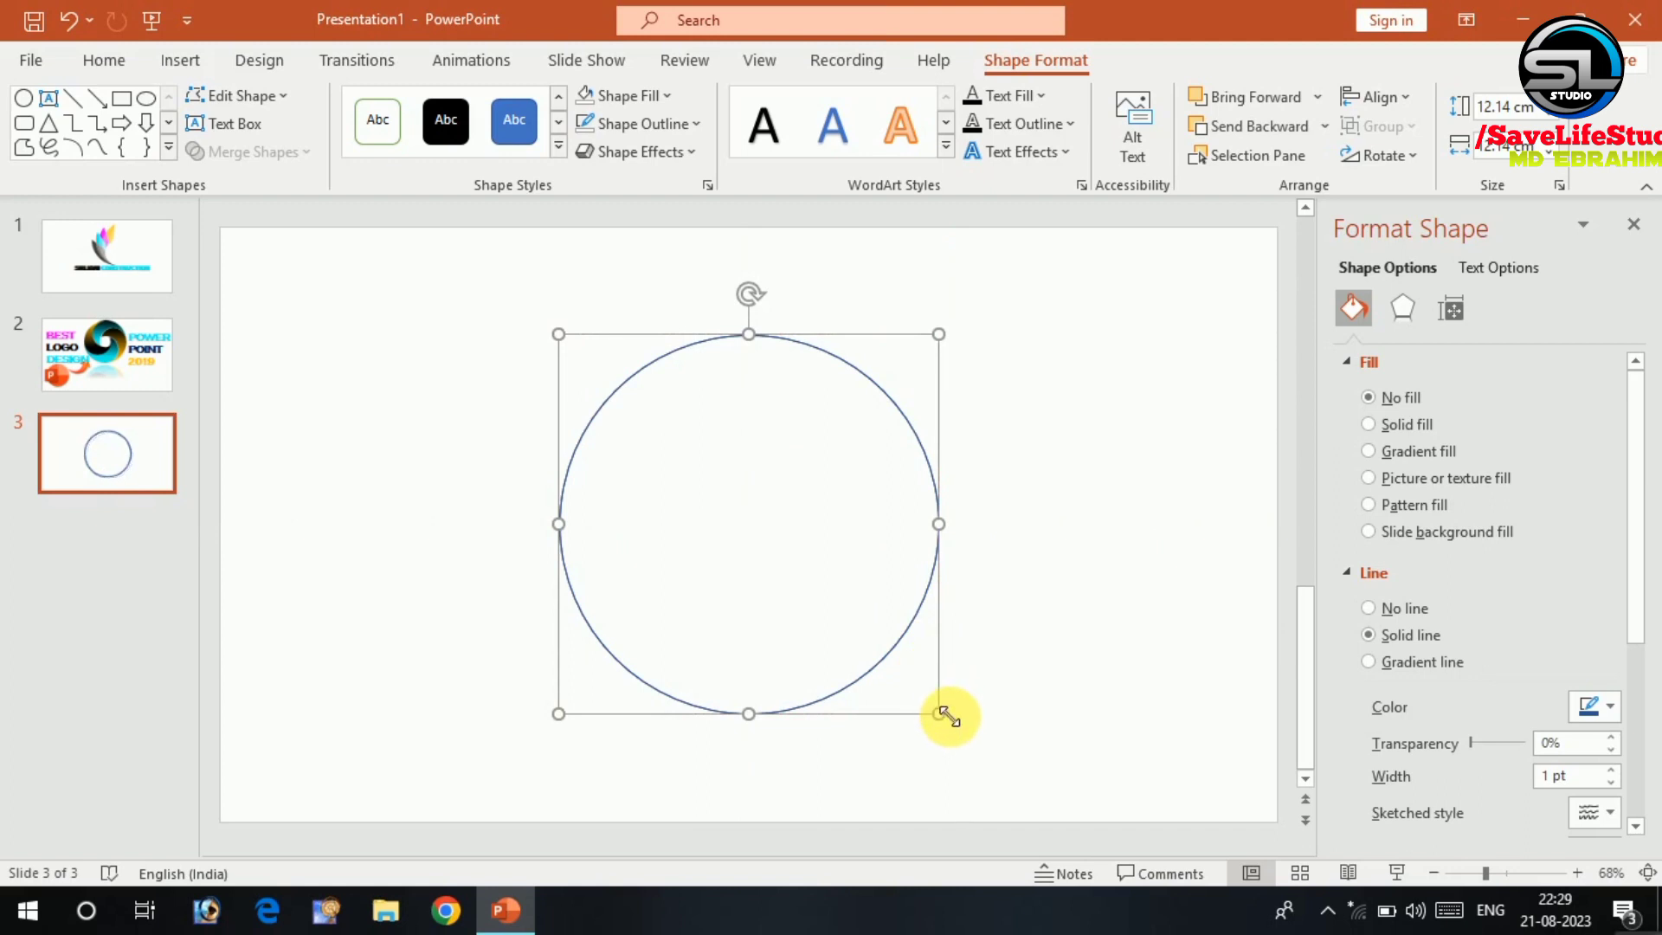
# Shrink the duplicate into a small circle centred inside the large one.
pyautogui.moveTo(940, 717)
pyautogui.mouseDown()
pyautogui.moveTo(779, 546)
pyautogui.moveTo(800, 572)
pyautogui.mouseUp()
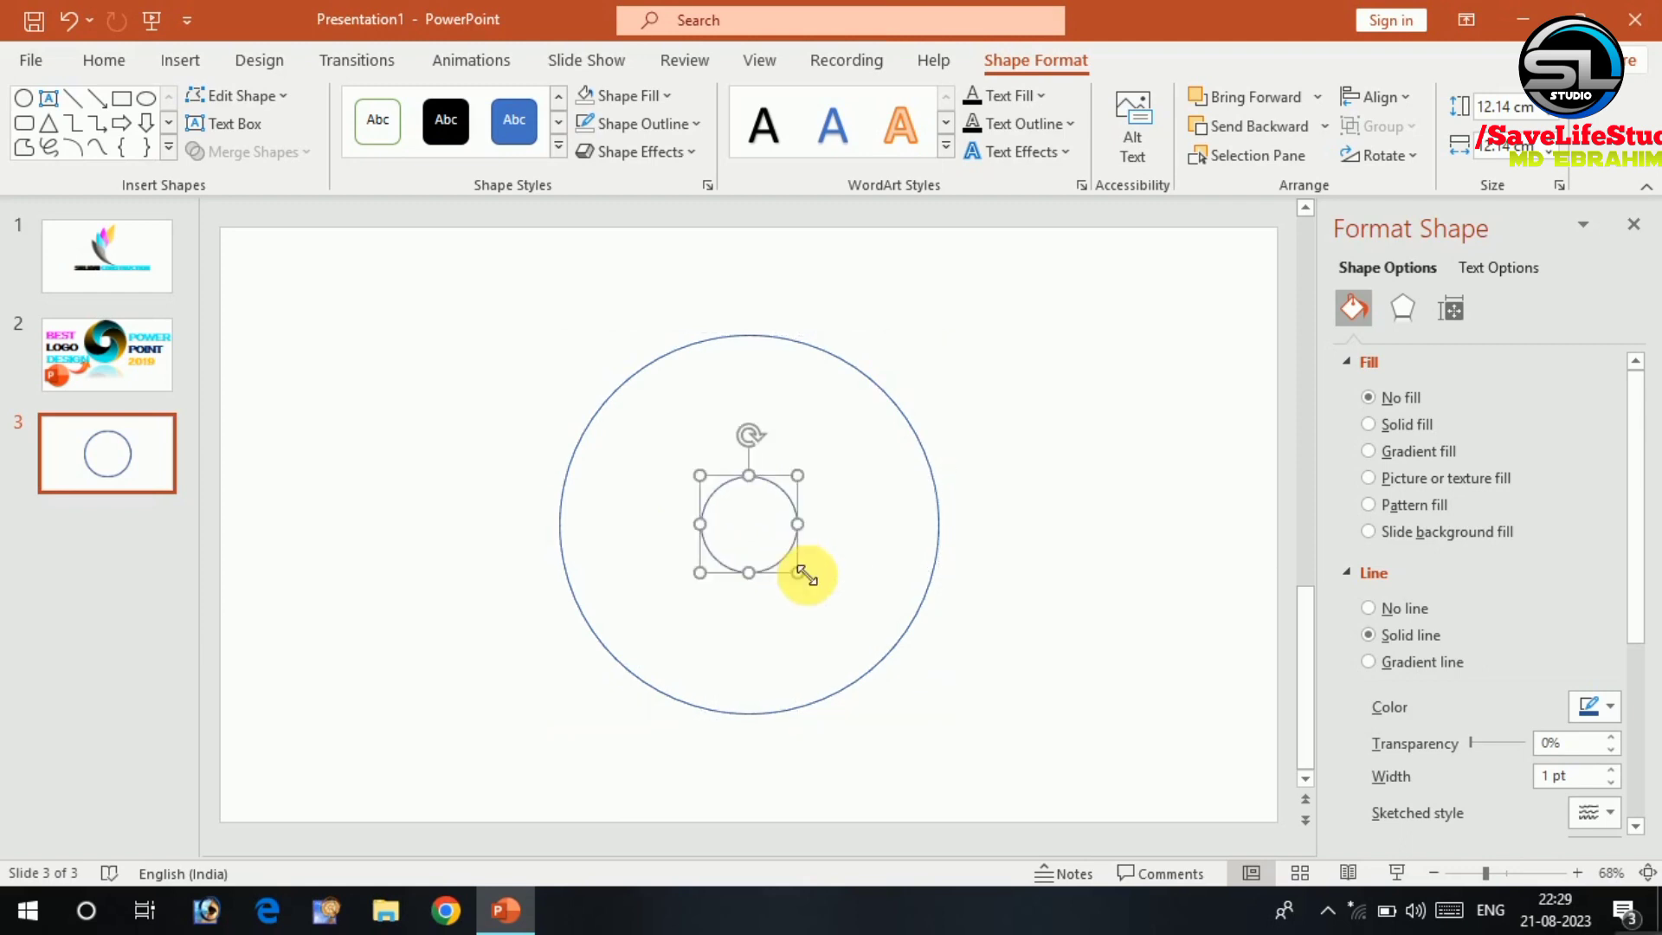
pyautogui.click(765, 522)
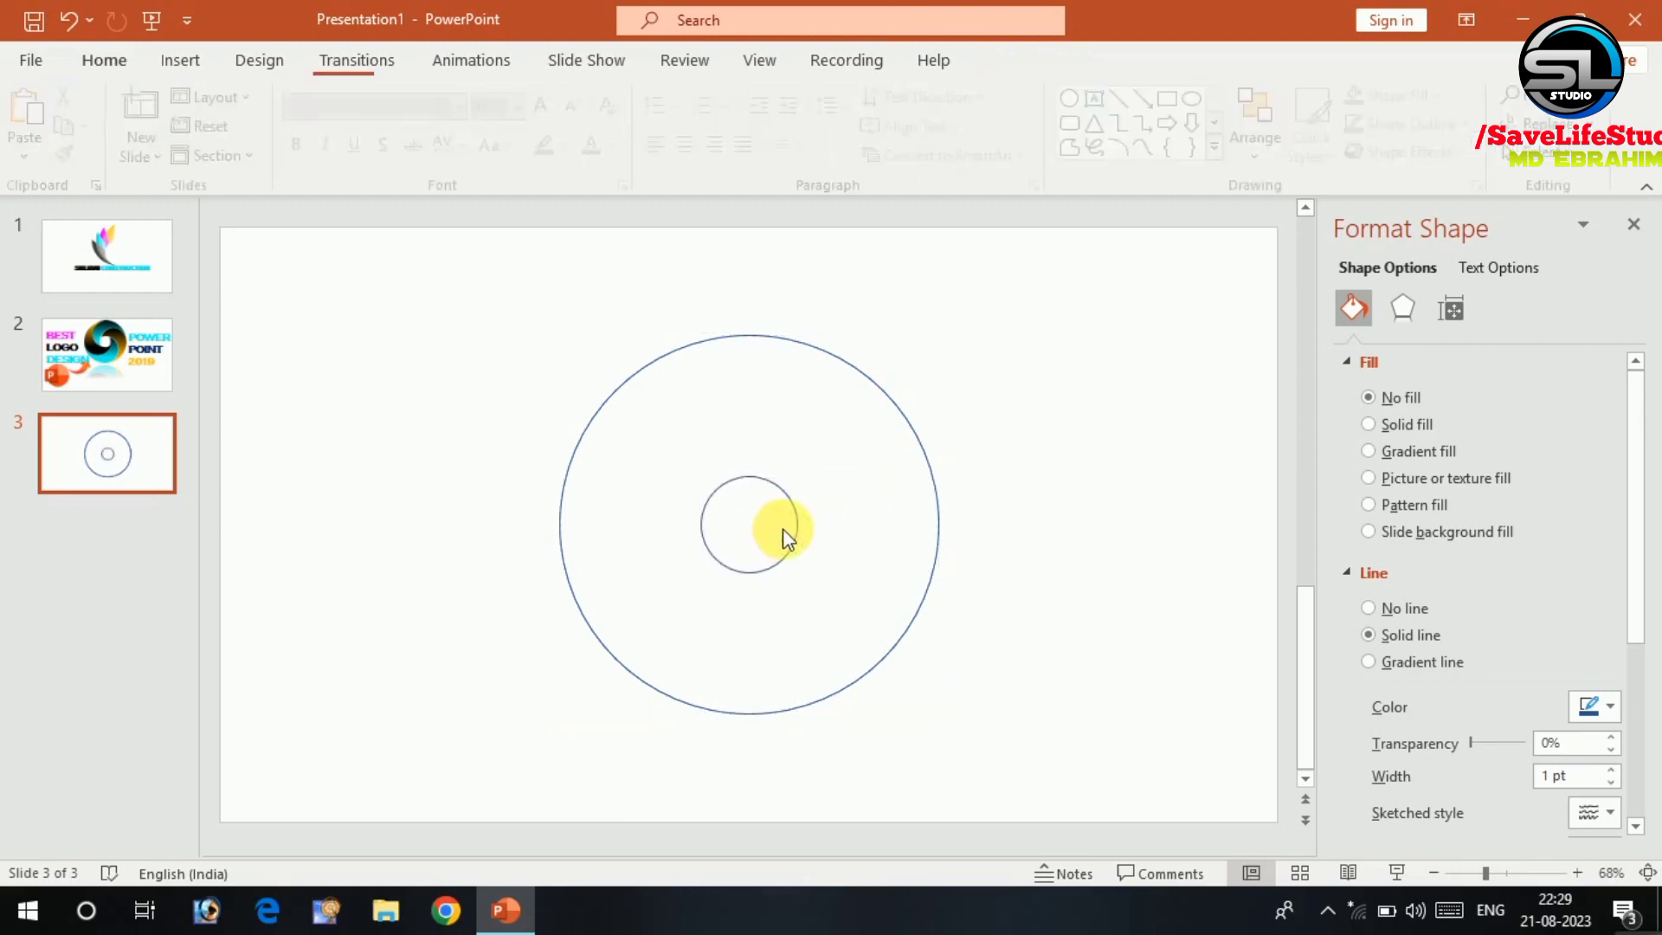
pyautogui.click(779, 482)
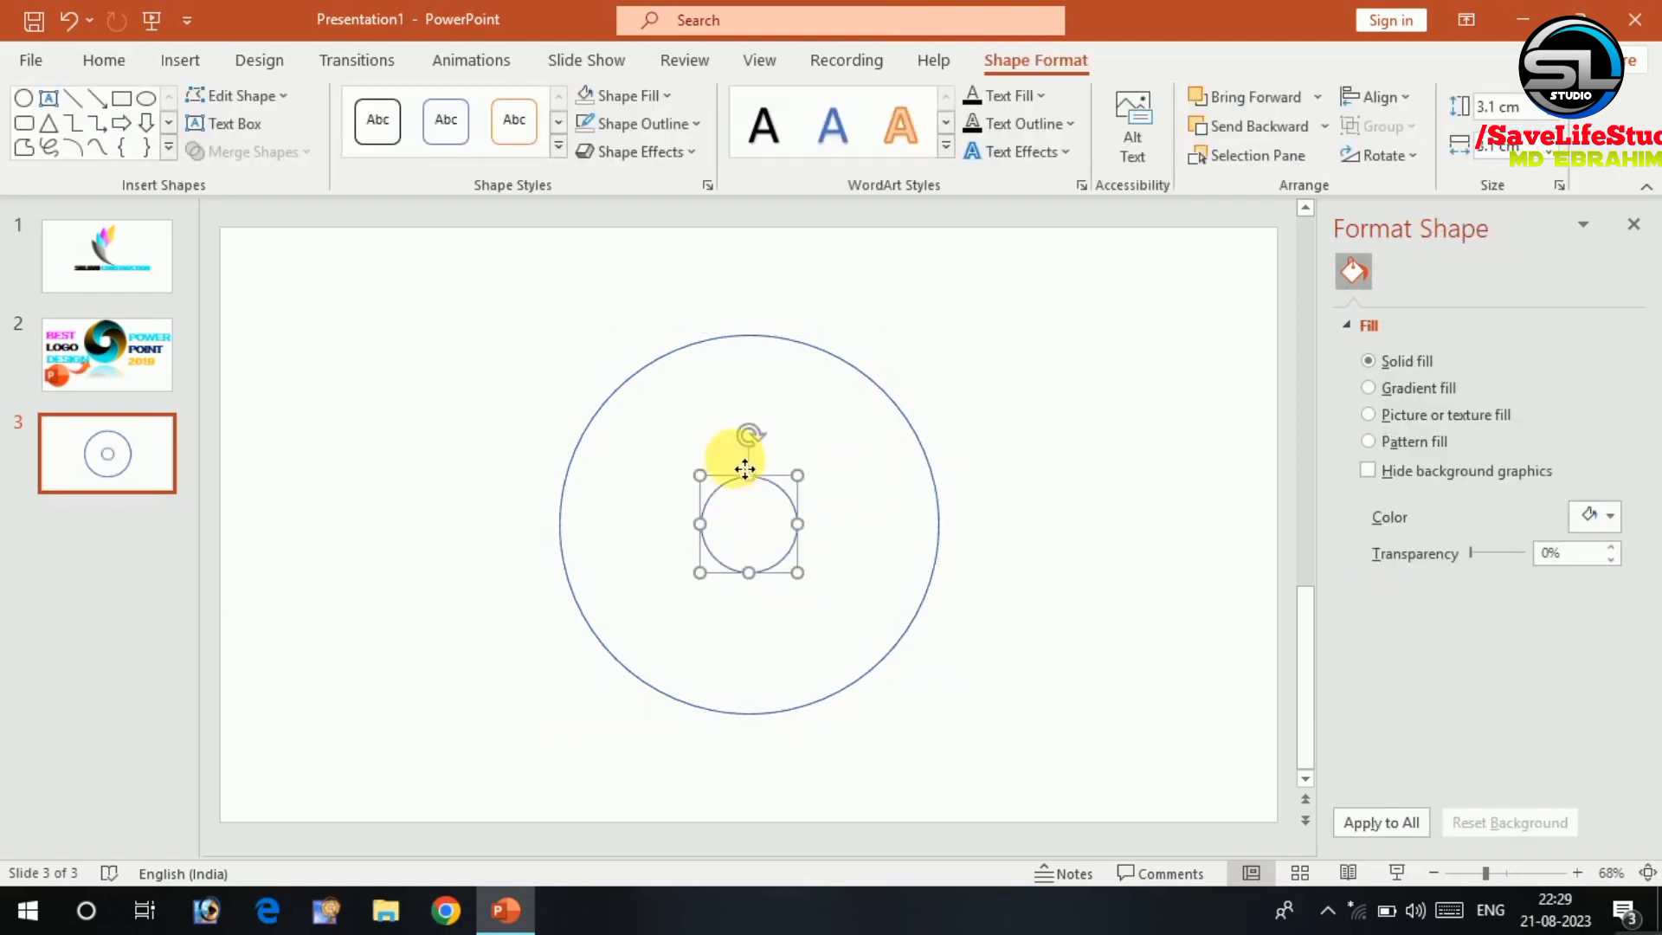
pyautogui.moveTo(779, 482)
pyautogui.mouseDown()
pyautogui.moveTo(741, 486)
pyautogui.moveTo(787, 500)
pyautogui.mouseUp()
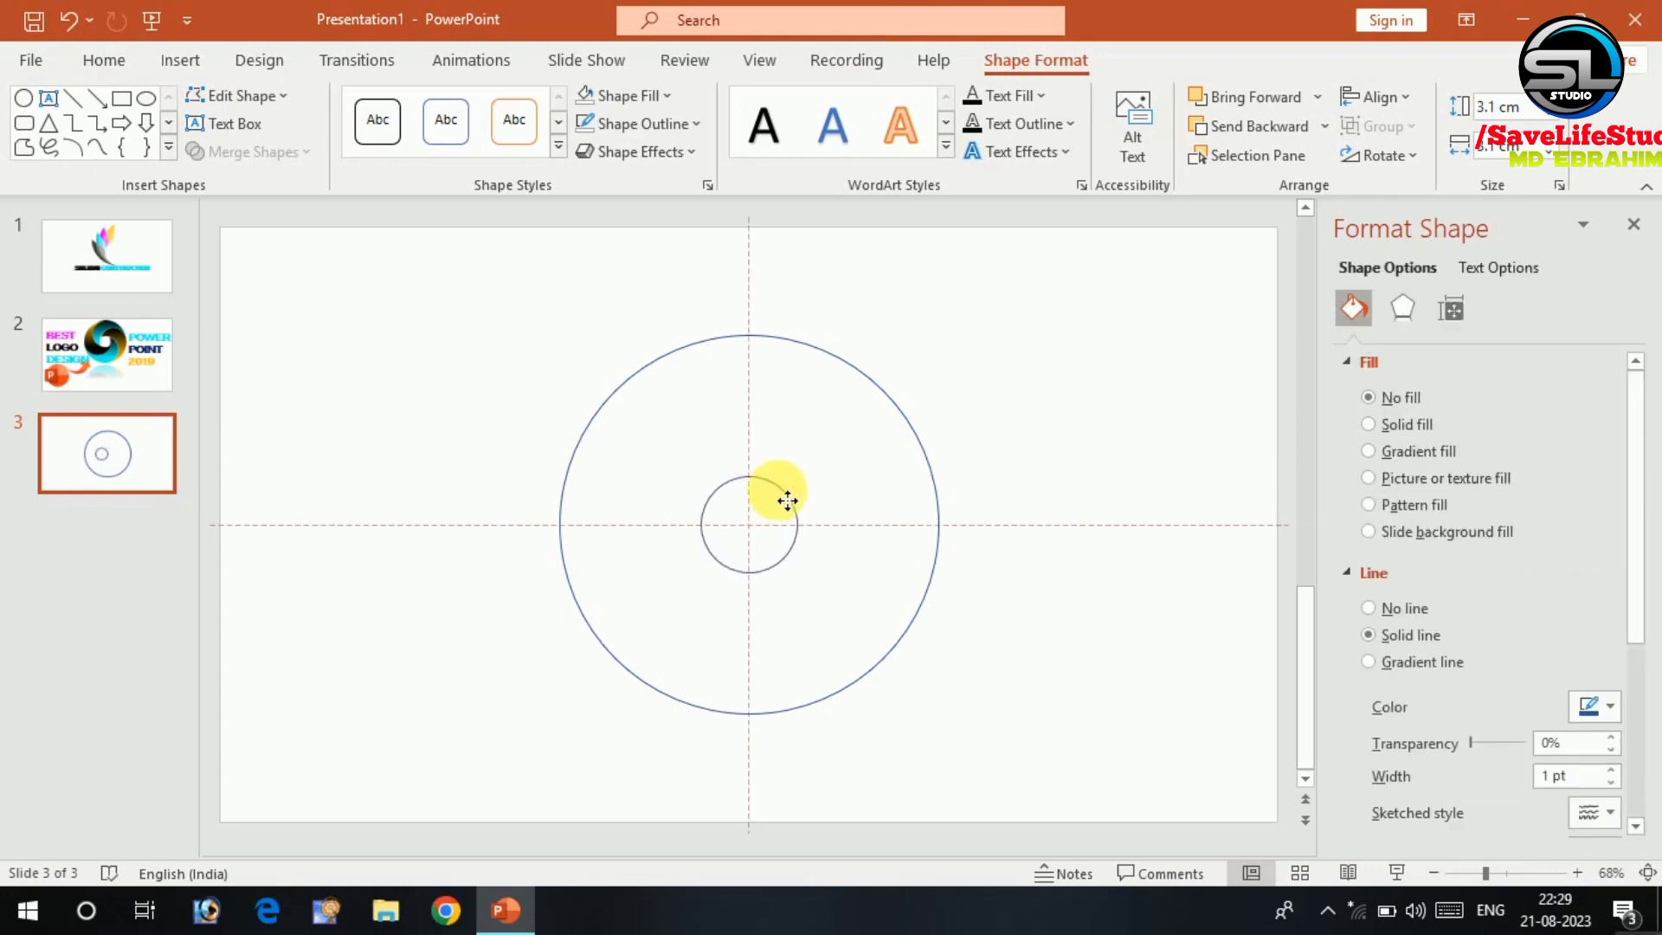
# Duplicate the large circle as a medium circle touching the top inside edge.
pyautogui.click(815, 351)
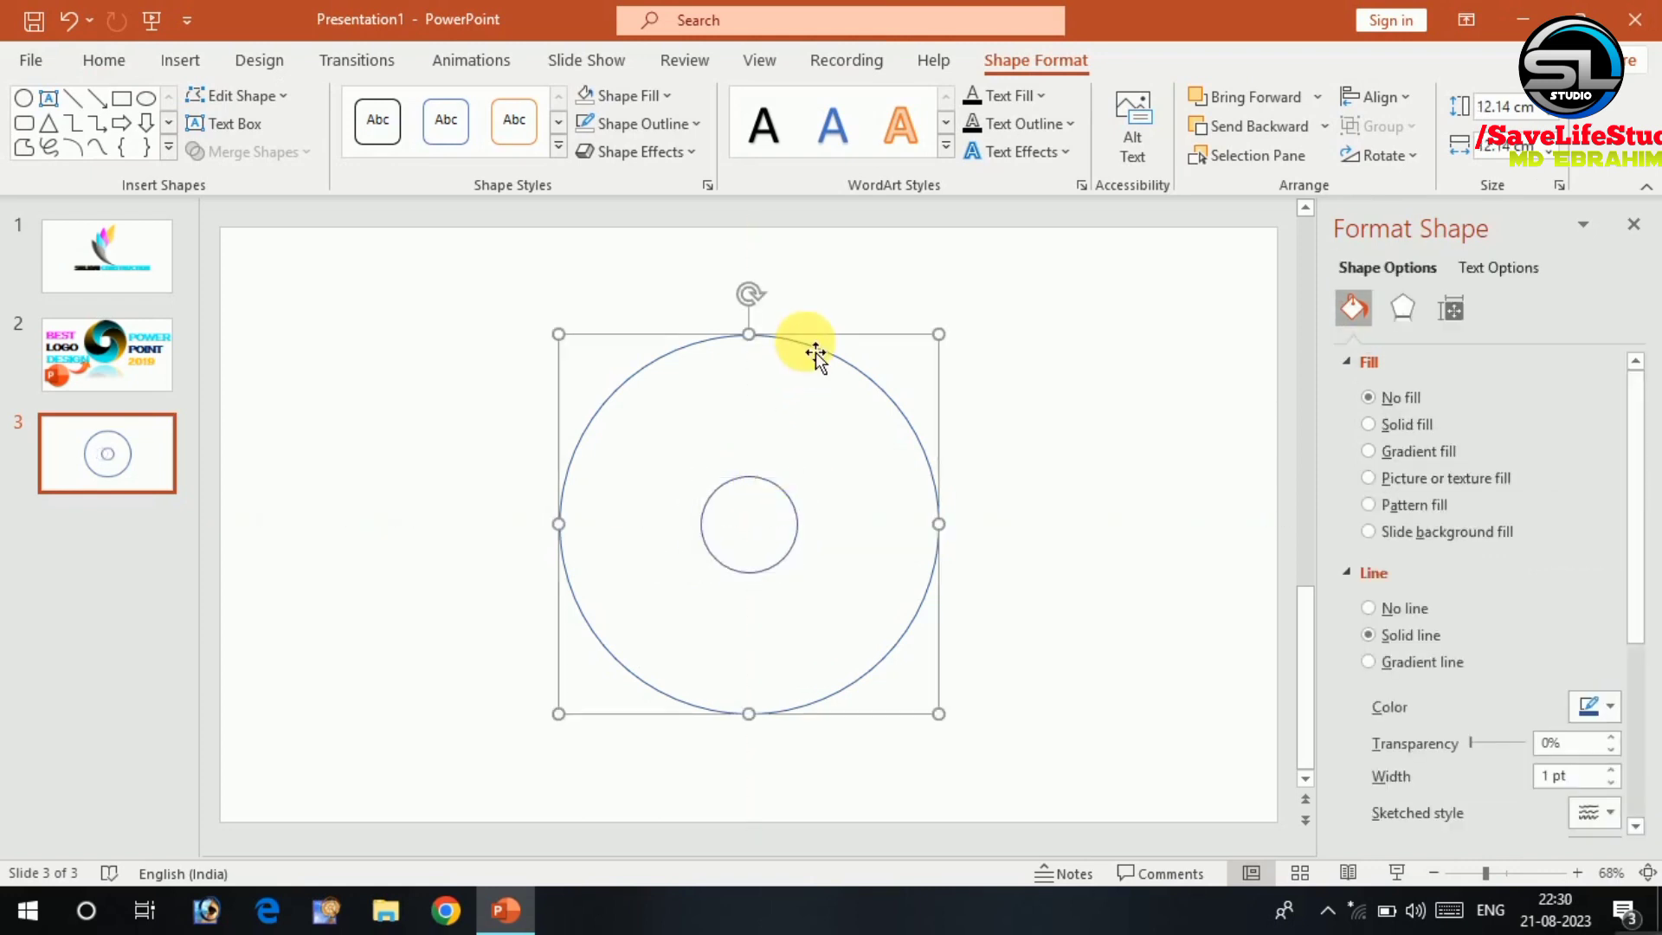
pyautogui.hotkey('ctrl', 'd')
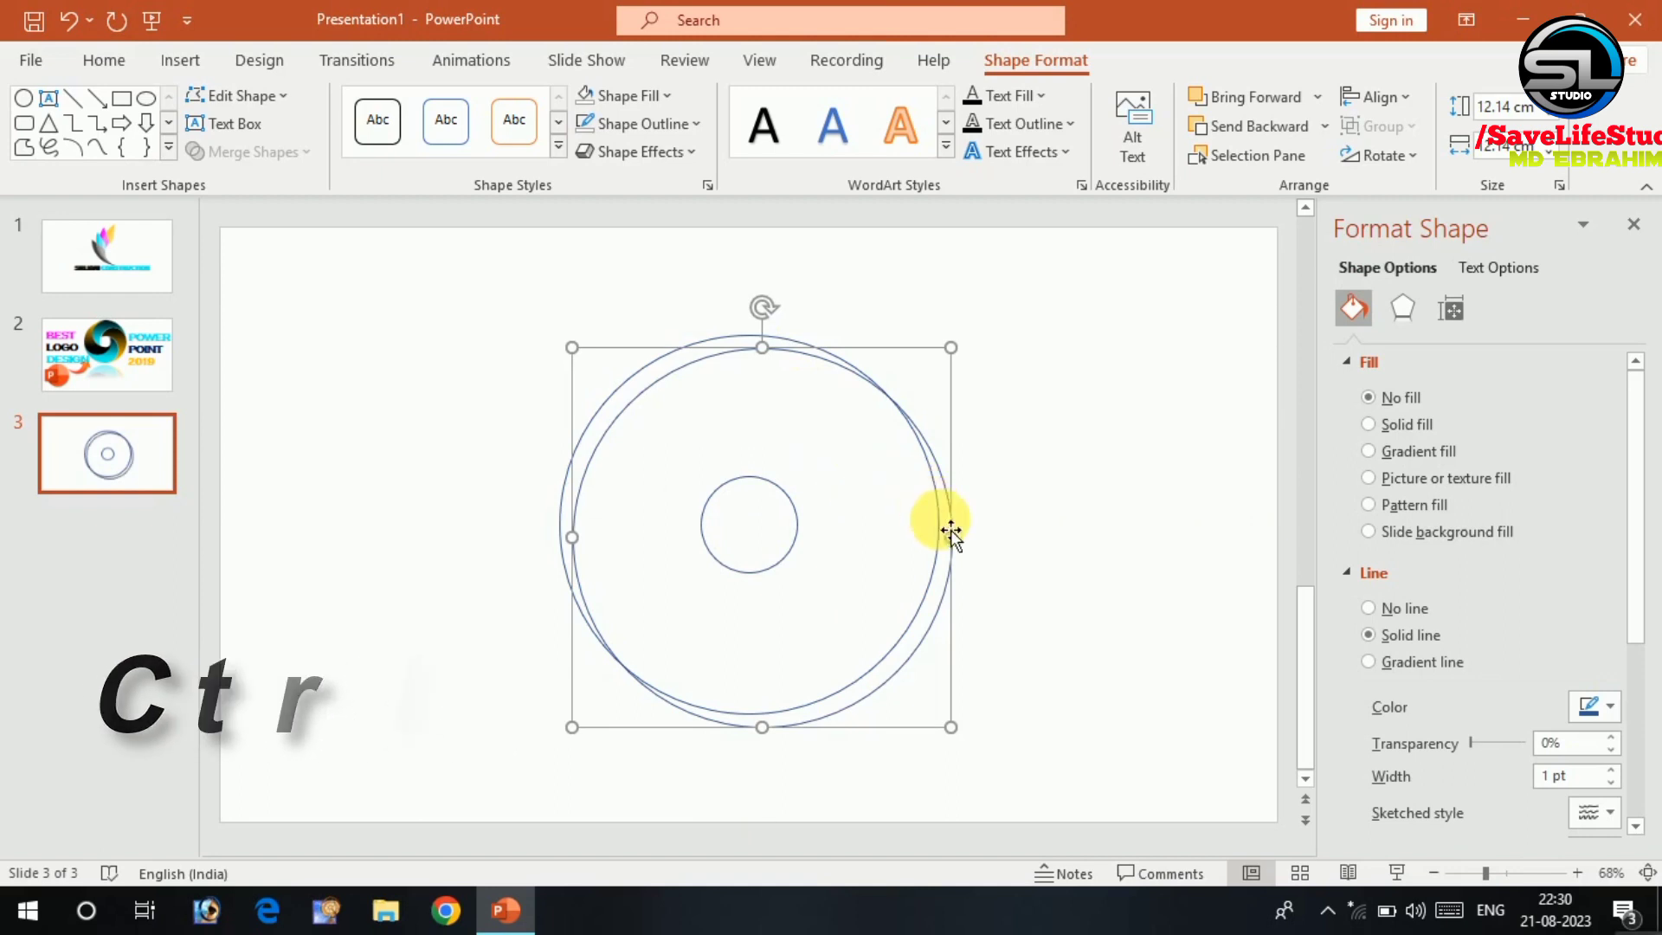
pyautogui.moveTo(957, 734); pyautogui.dragTo(823, 623)
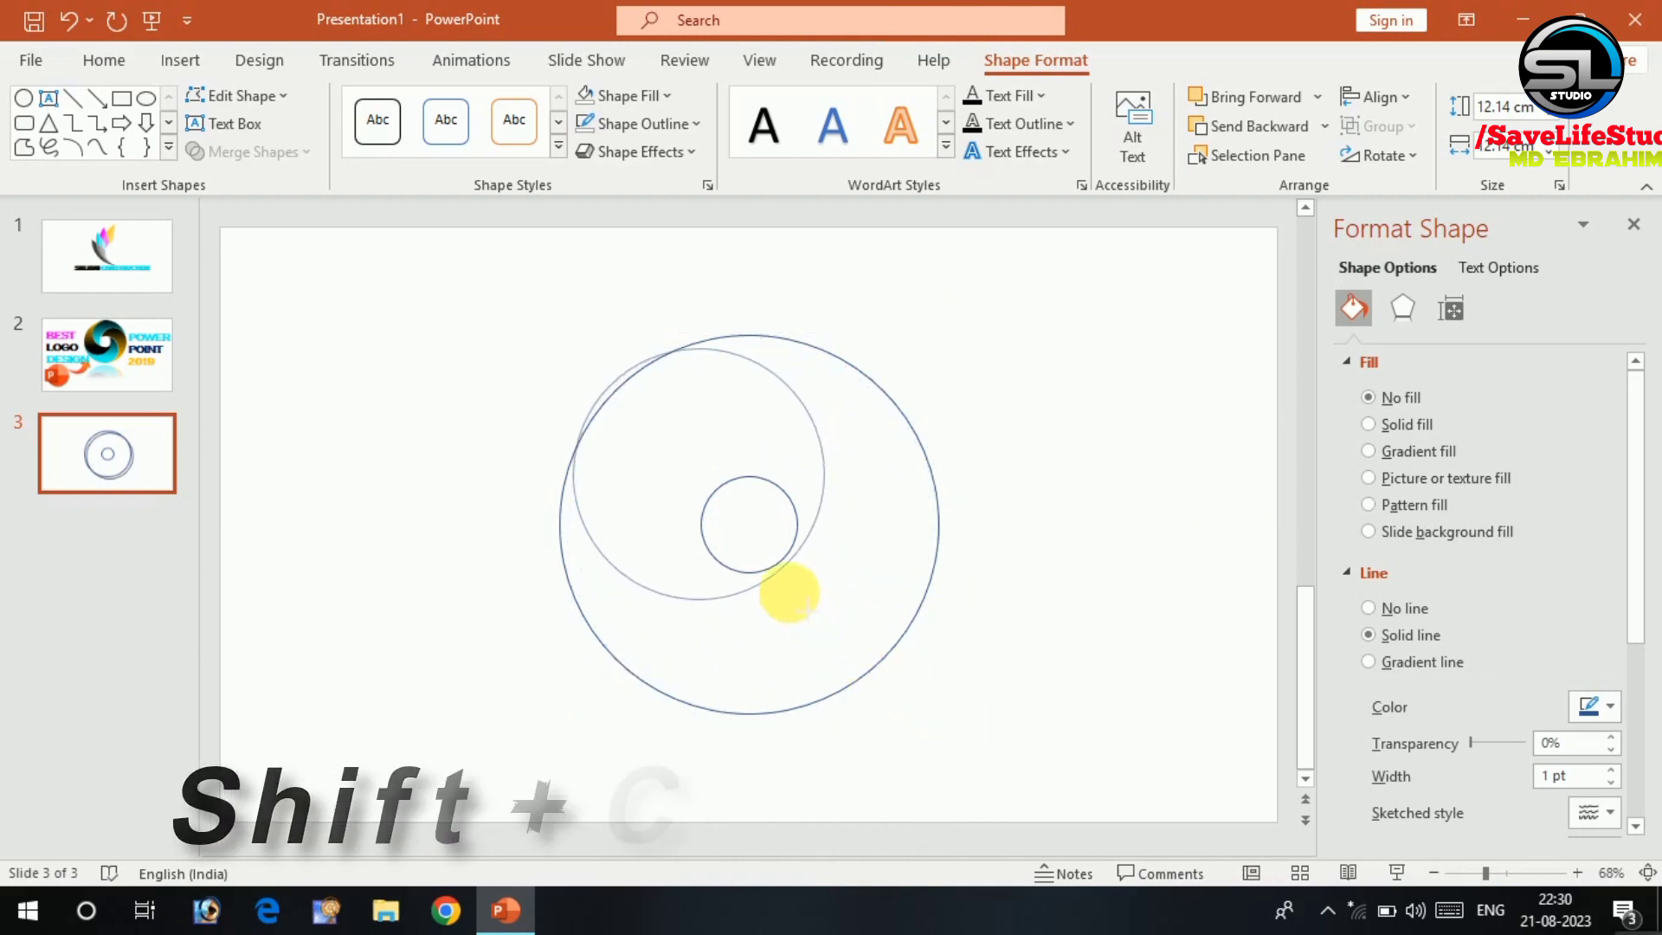
pyautogui.moveTo(822, 623); pyautogui.dragTo(796, 597)
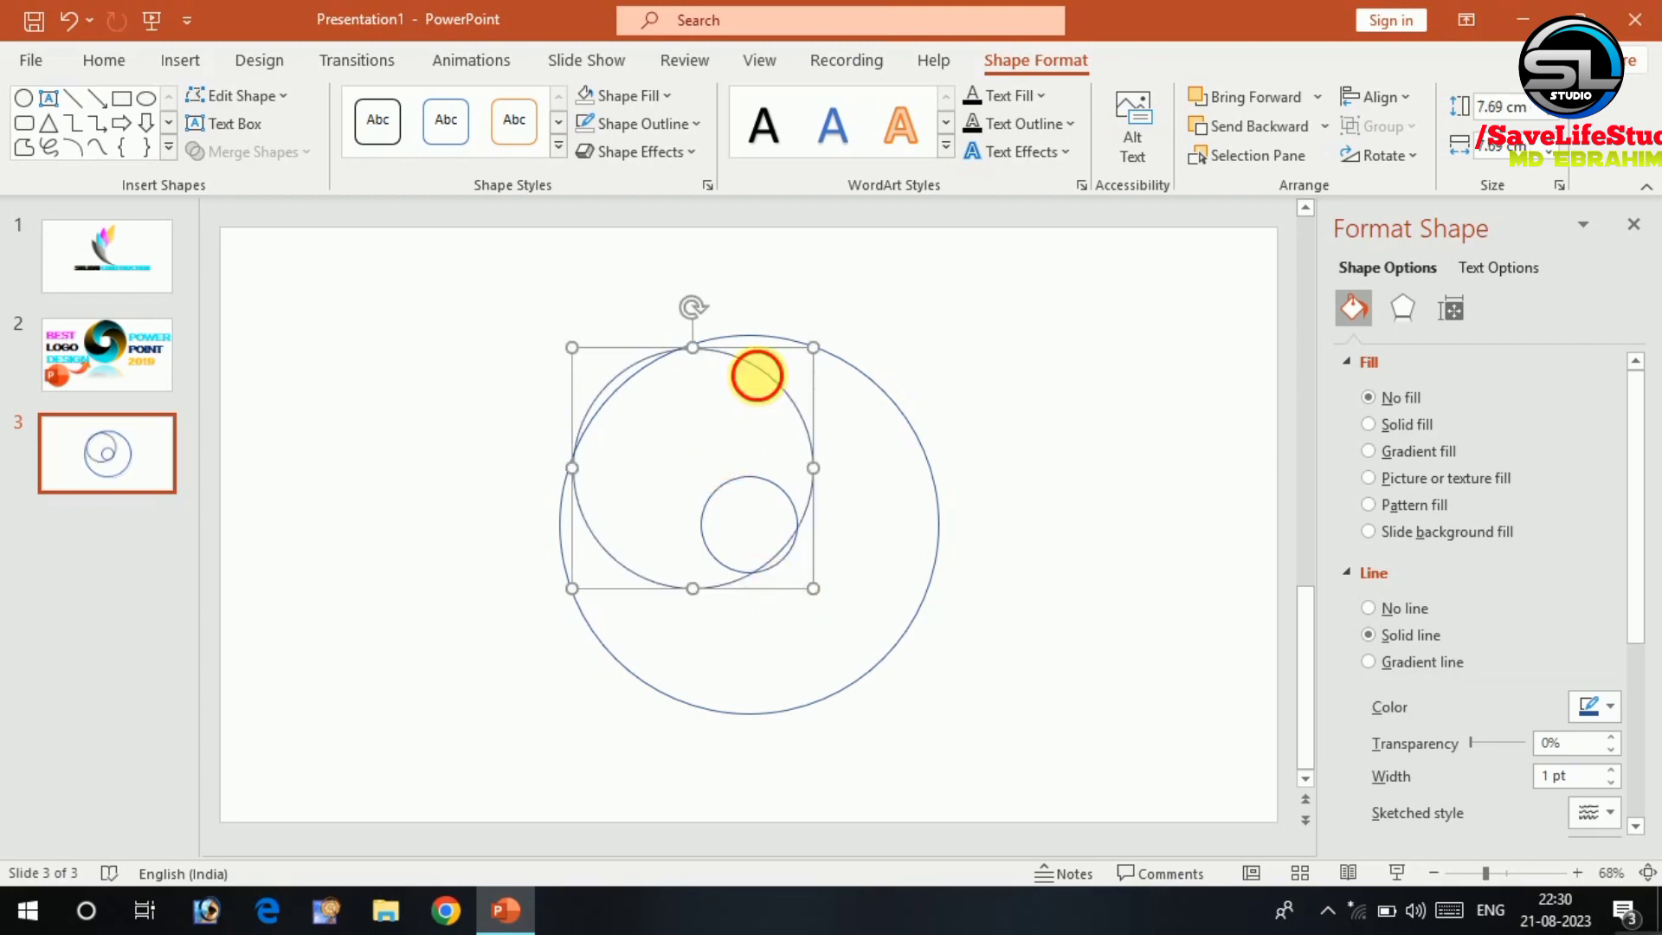
pyautogui.moveTo(753, 375); pyautogui.dragTo(828, 375)
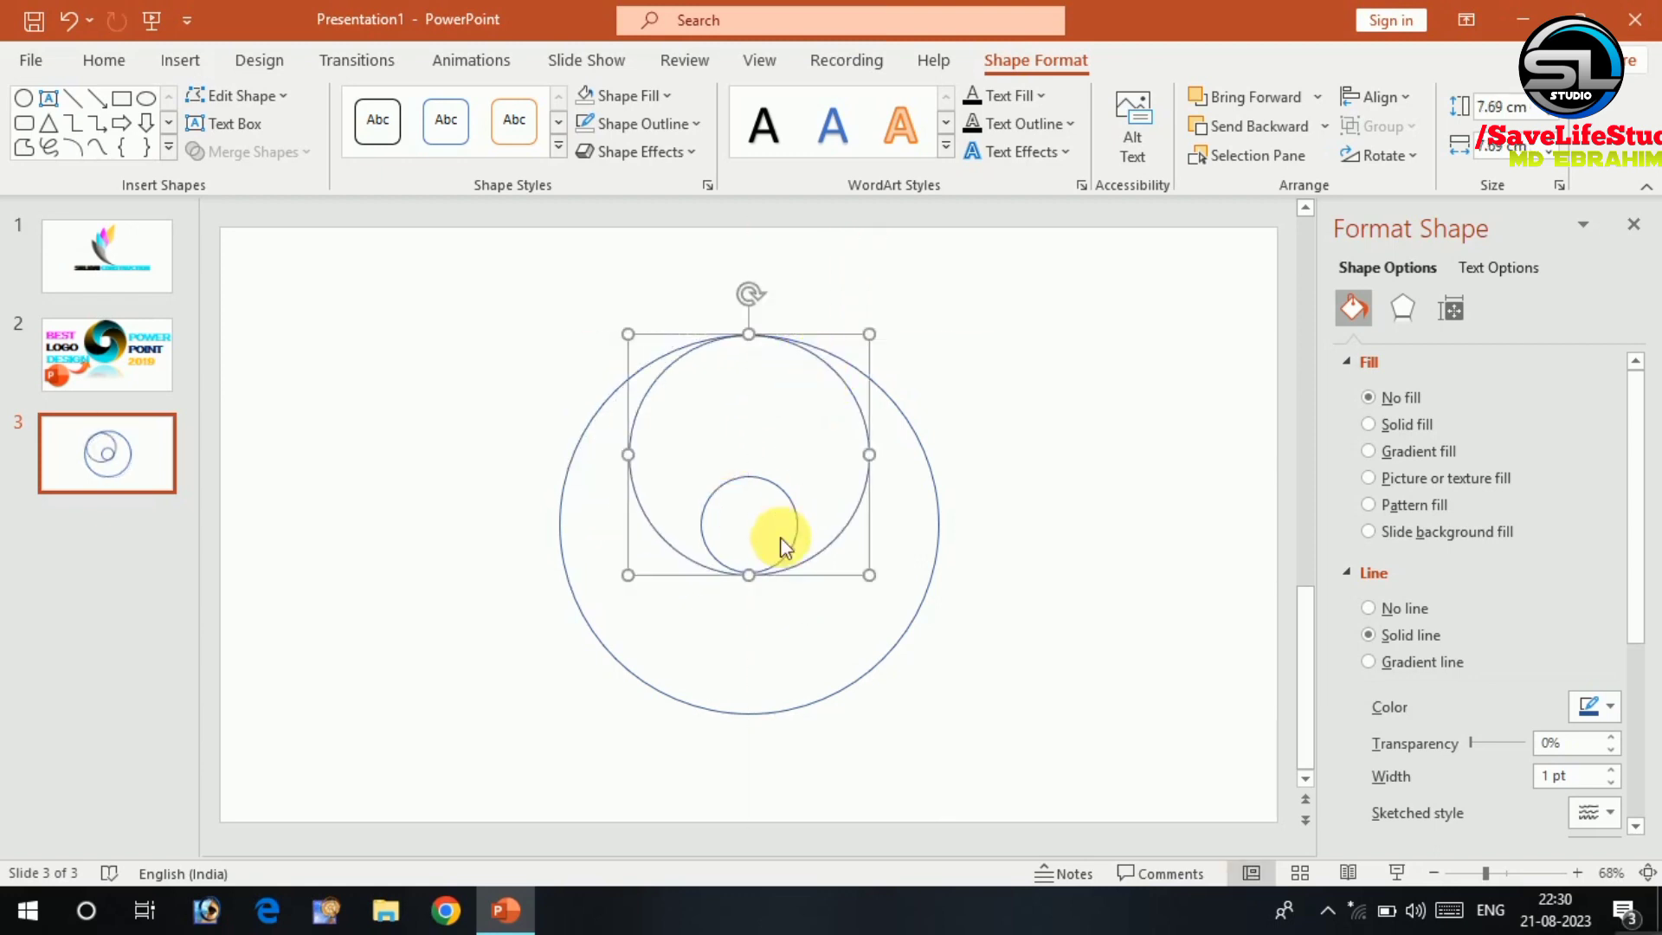
pyautogui.click(969, 599)
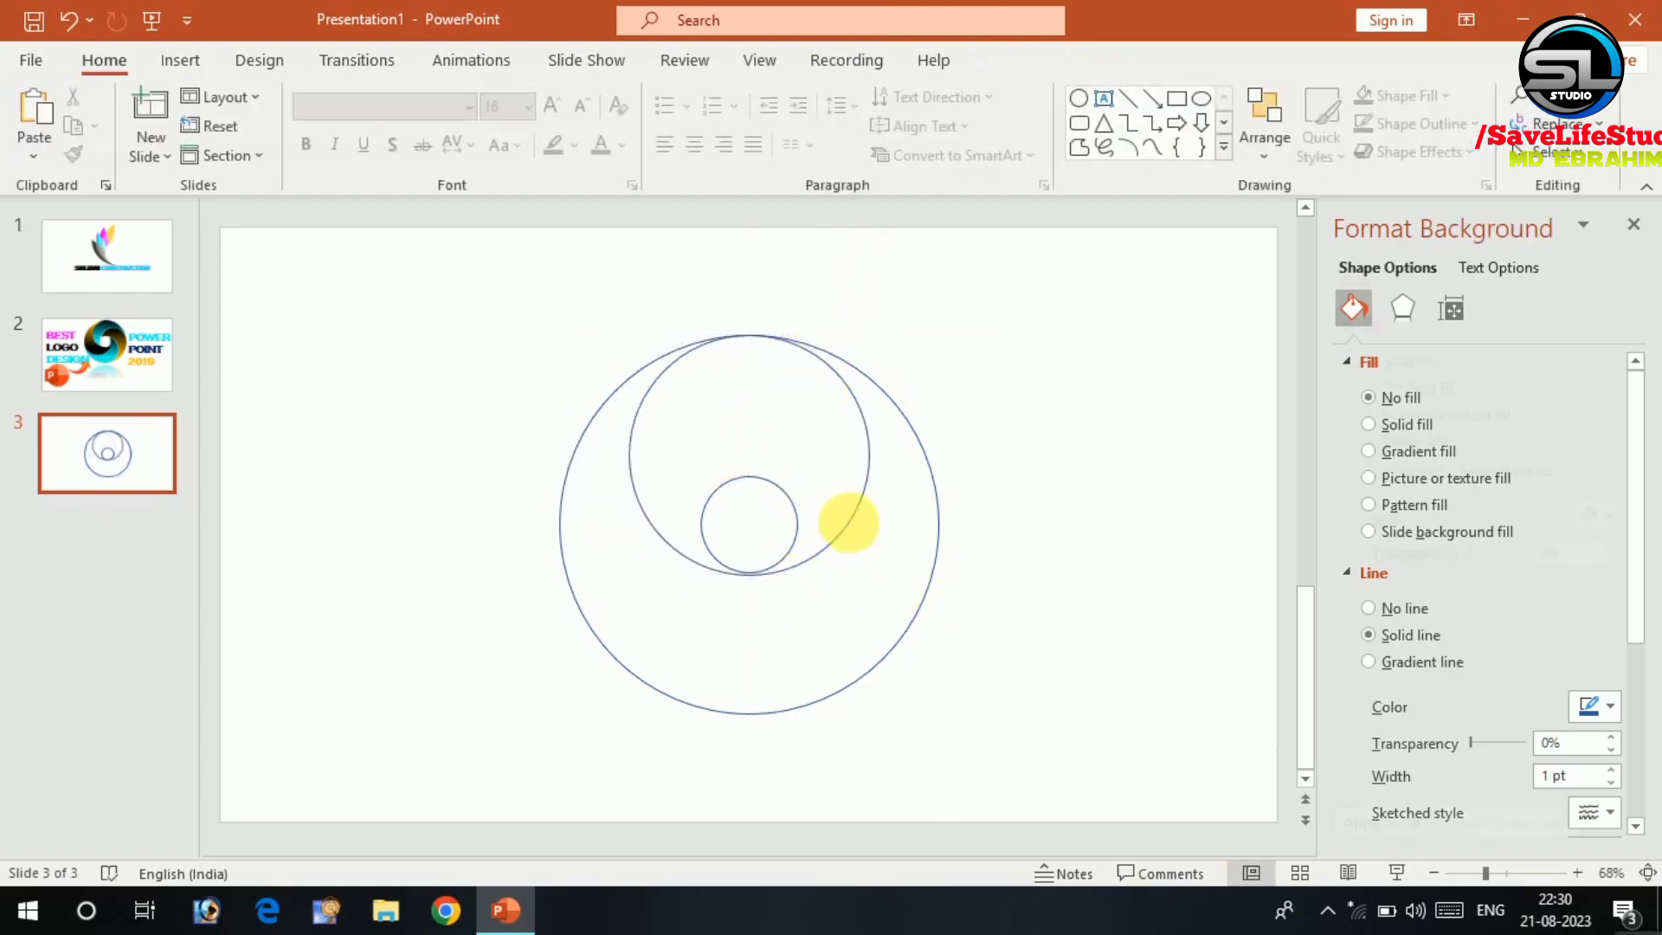
pyautogui.click(848, 520)
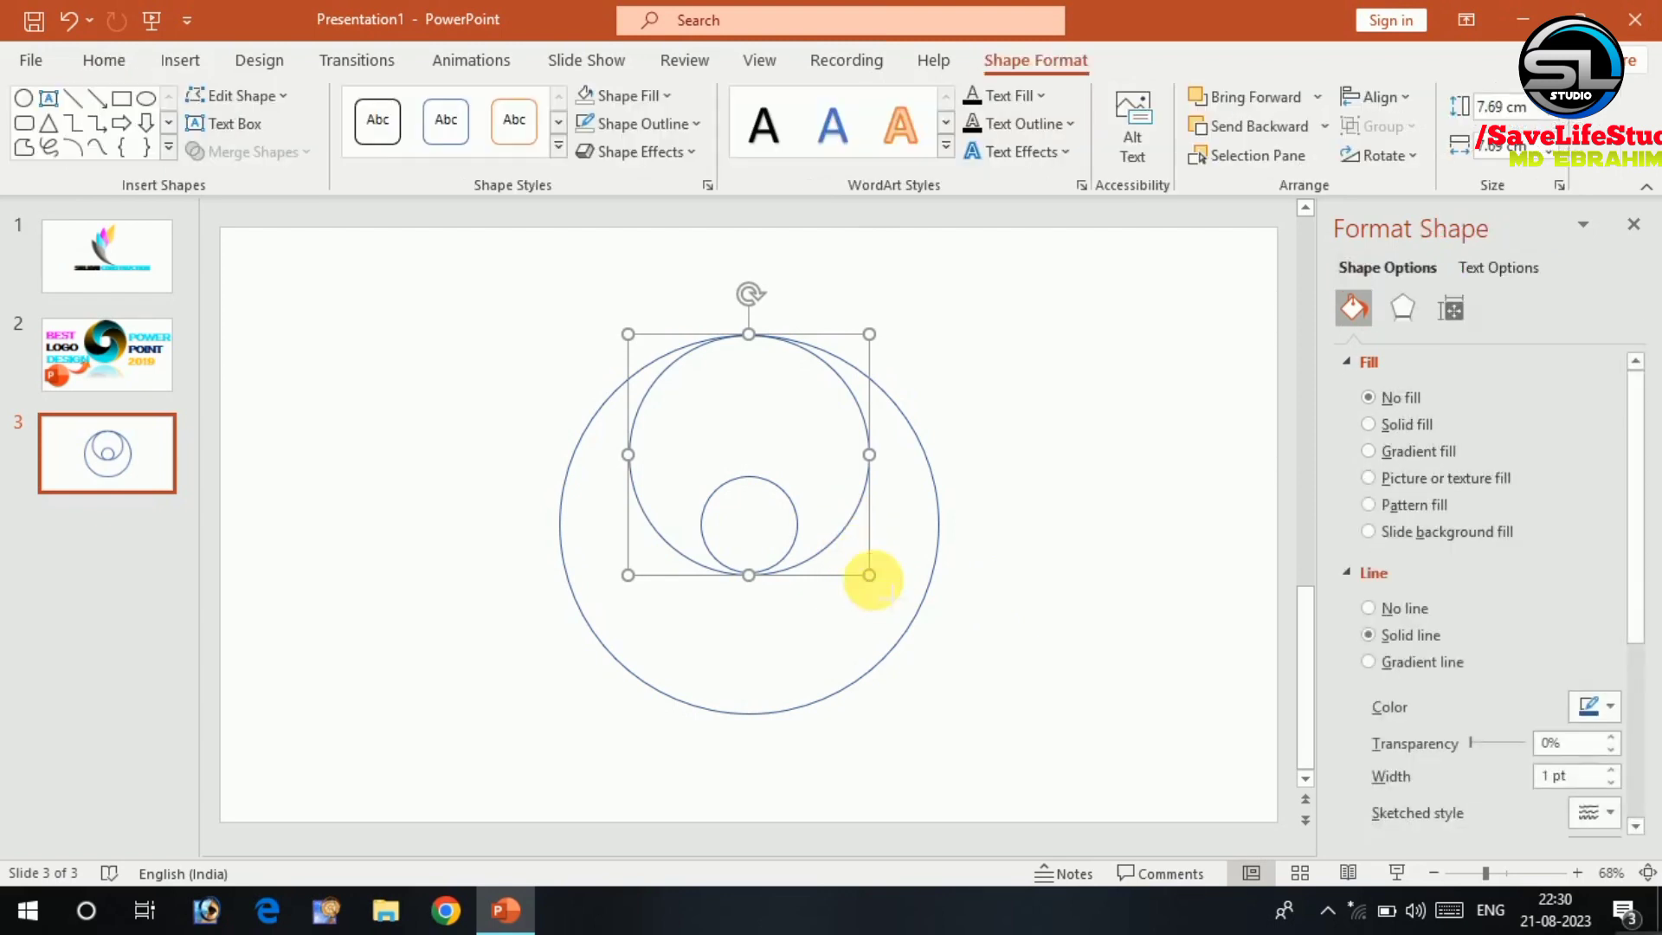
pyautogui.moveTo(869, 575); pyautogui.dragTo(866, 572)
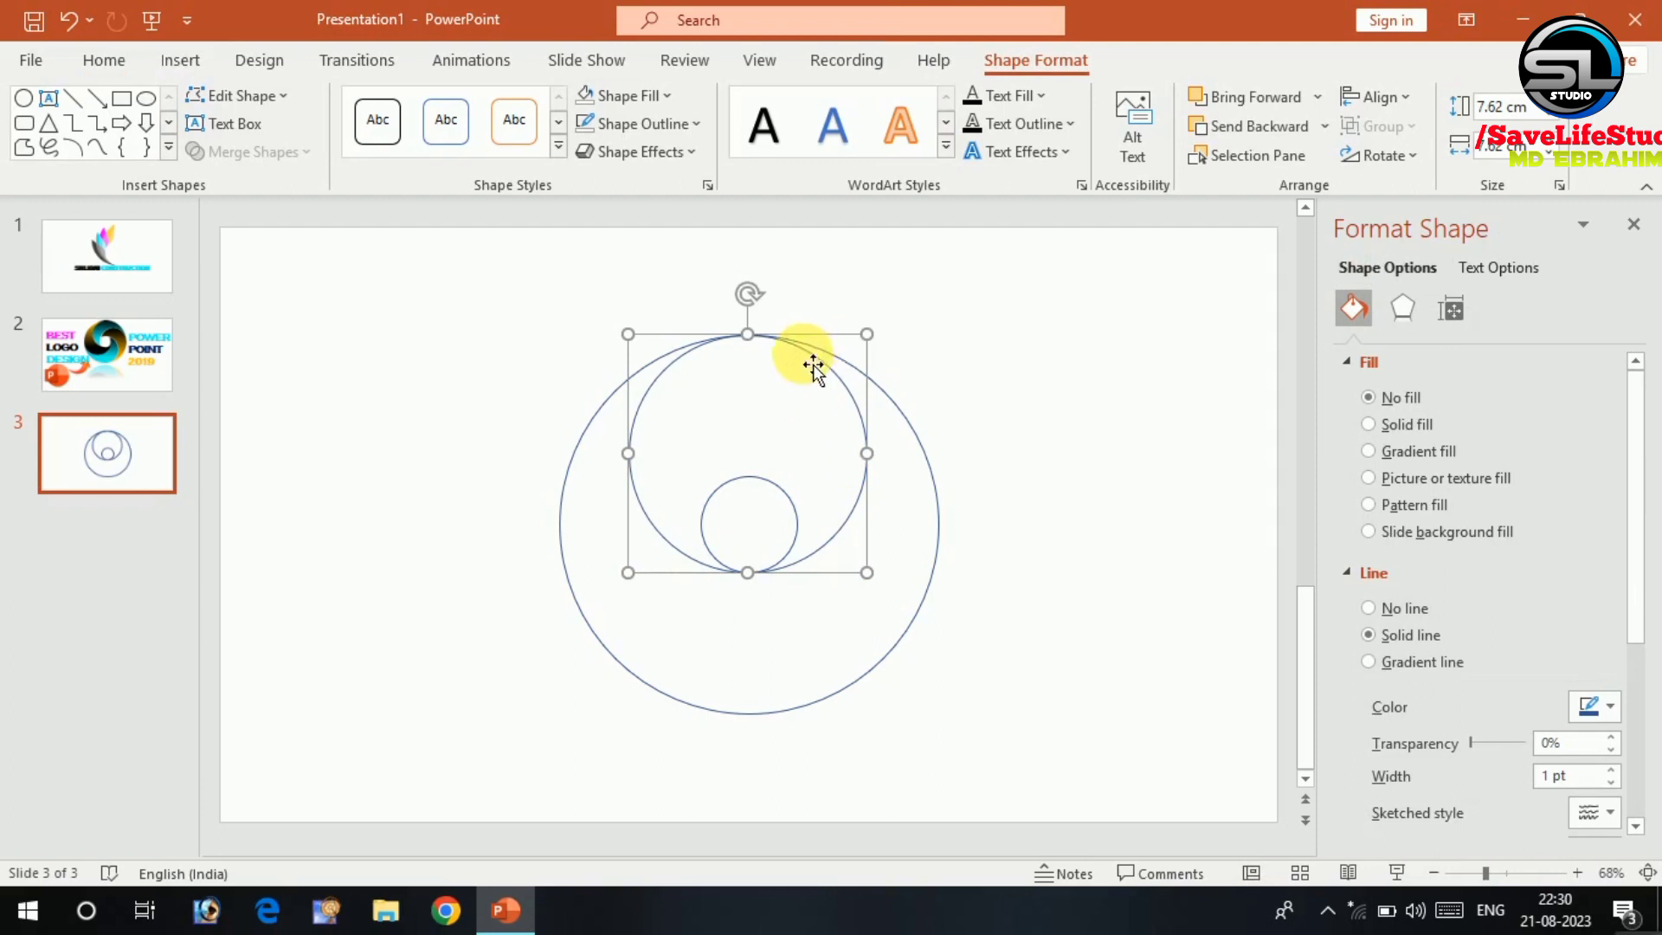
pyautogui.moveTo(808, 352); pyautogui.dragTo(811, 372)
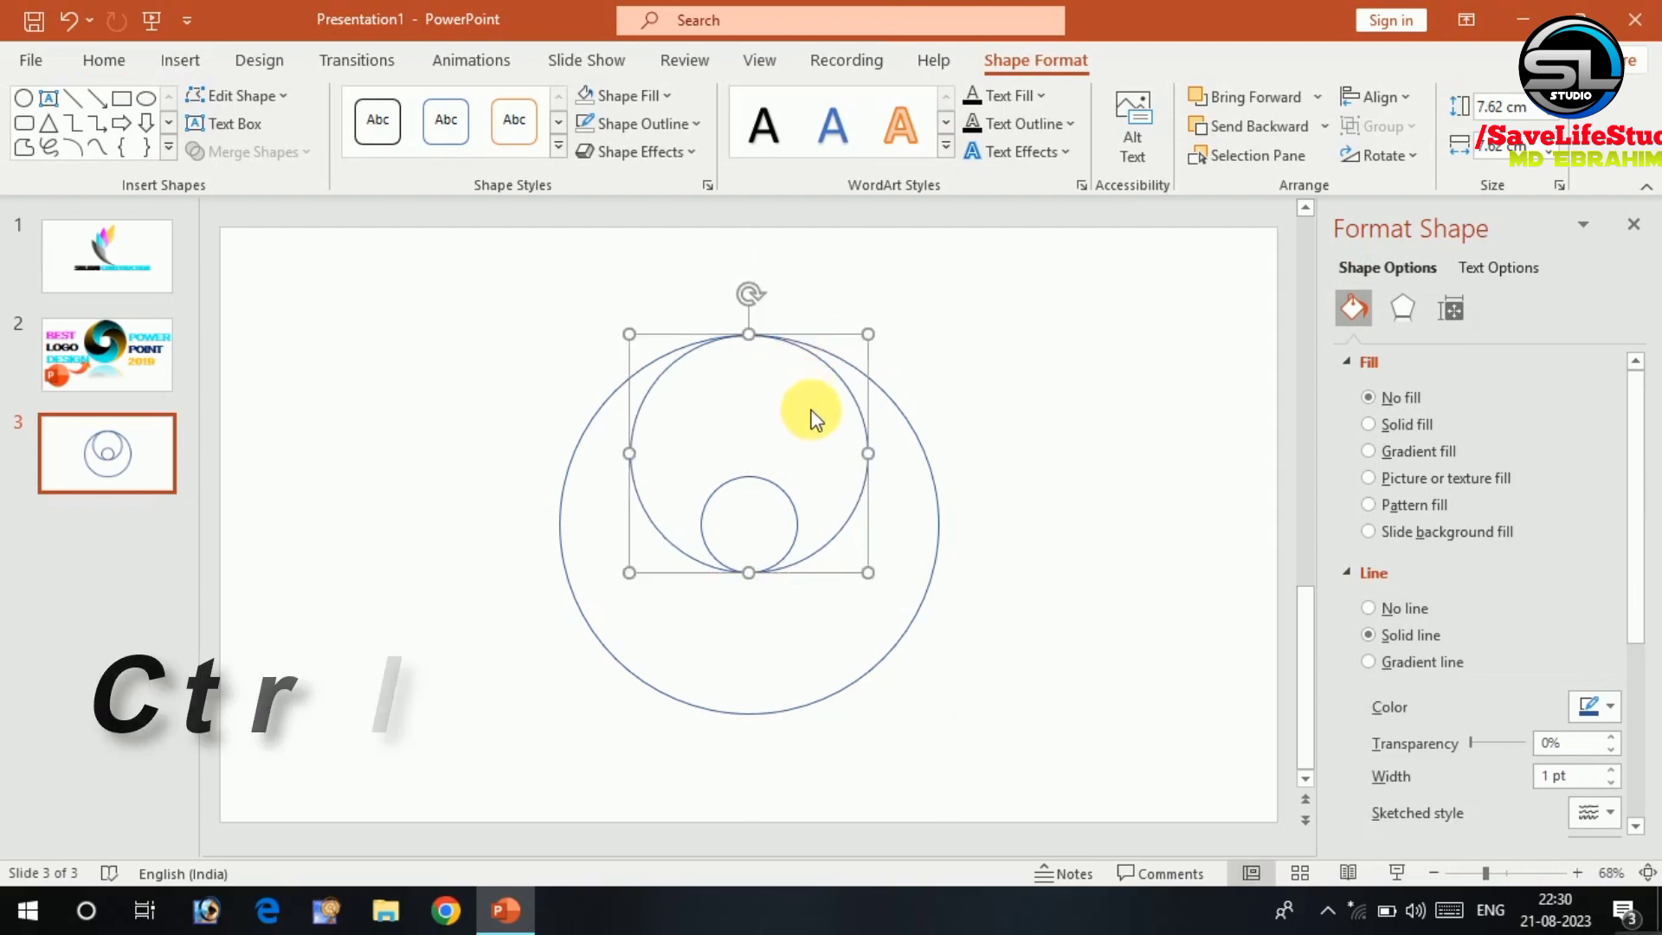
# Add medium circle copies at the bottom, left and right, then select all circles.
pyautogui.hotkey('ctrl', 'd')
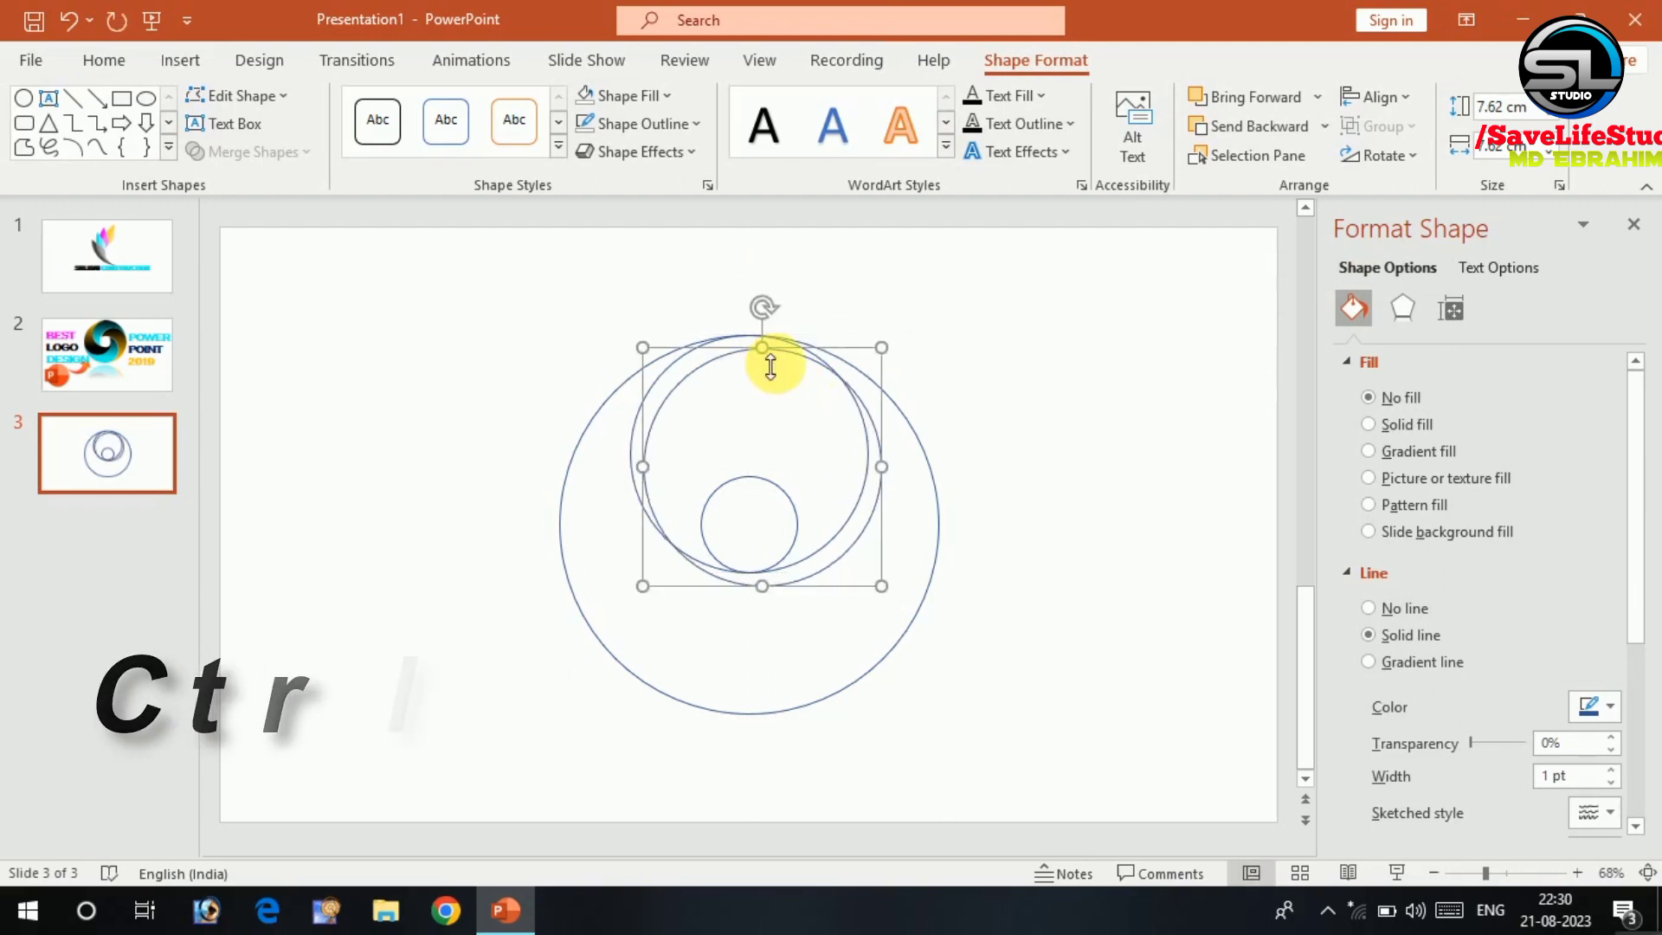
pyautogui.moveTo(779, 346); pyautogui.dragTo(777, 485)
pyautogui.hotkey('ctrl', 'd')
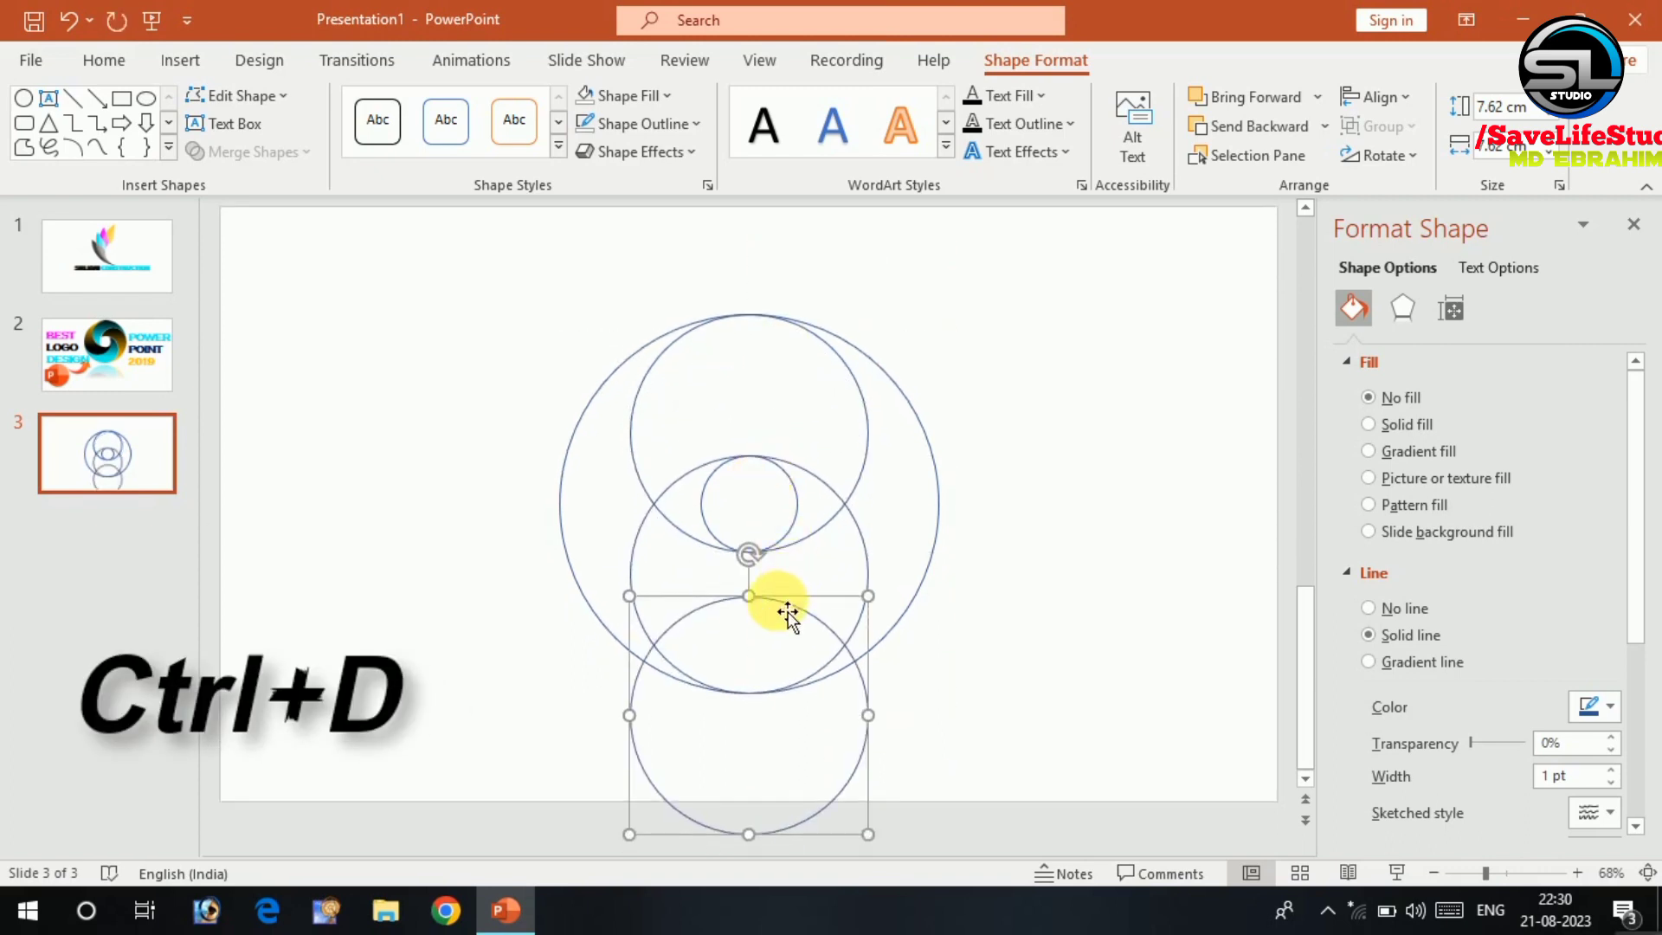
pyautogui.moveTo(787, 614); pyautogui.dragTo(715, 410)
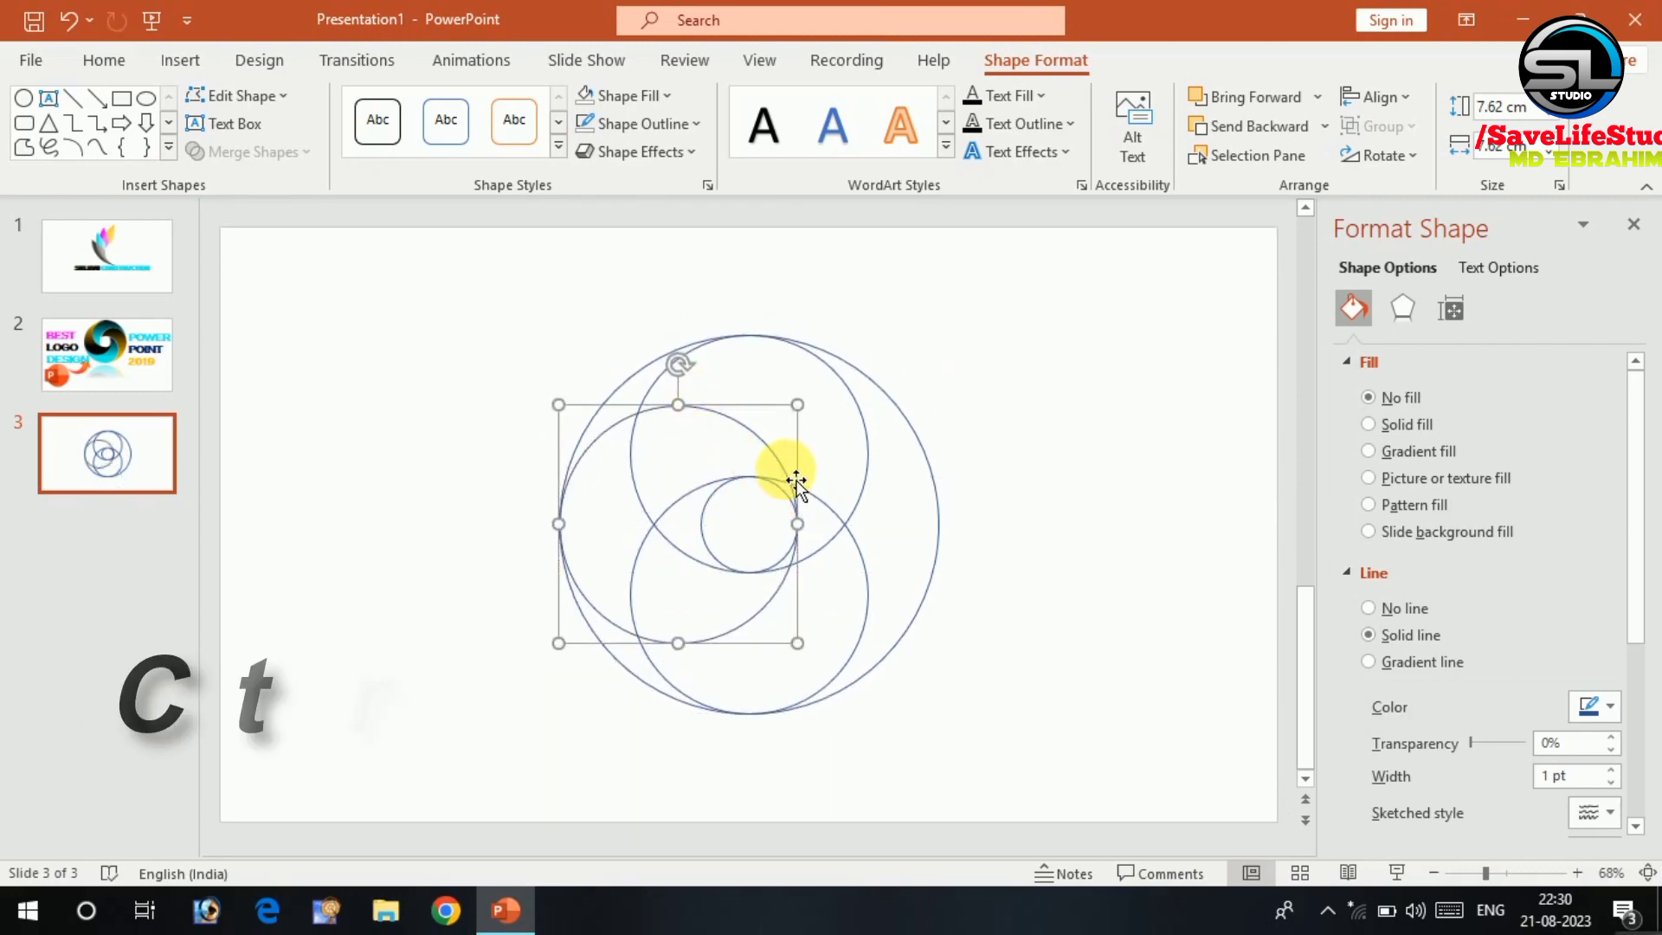
pyautogui.hotkey('ctrl', 'd')
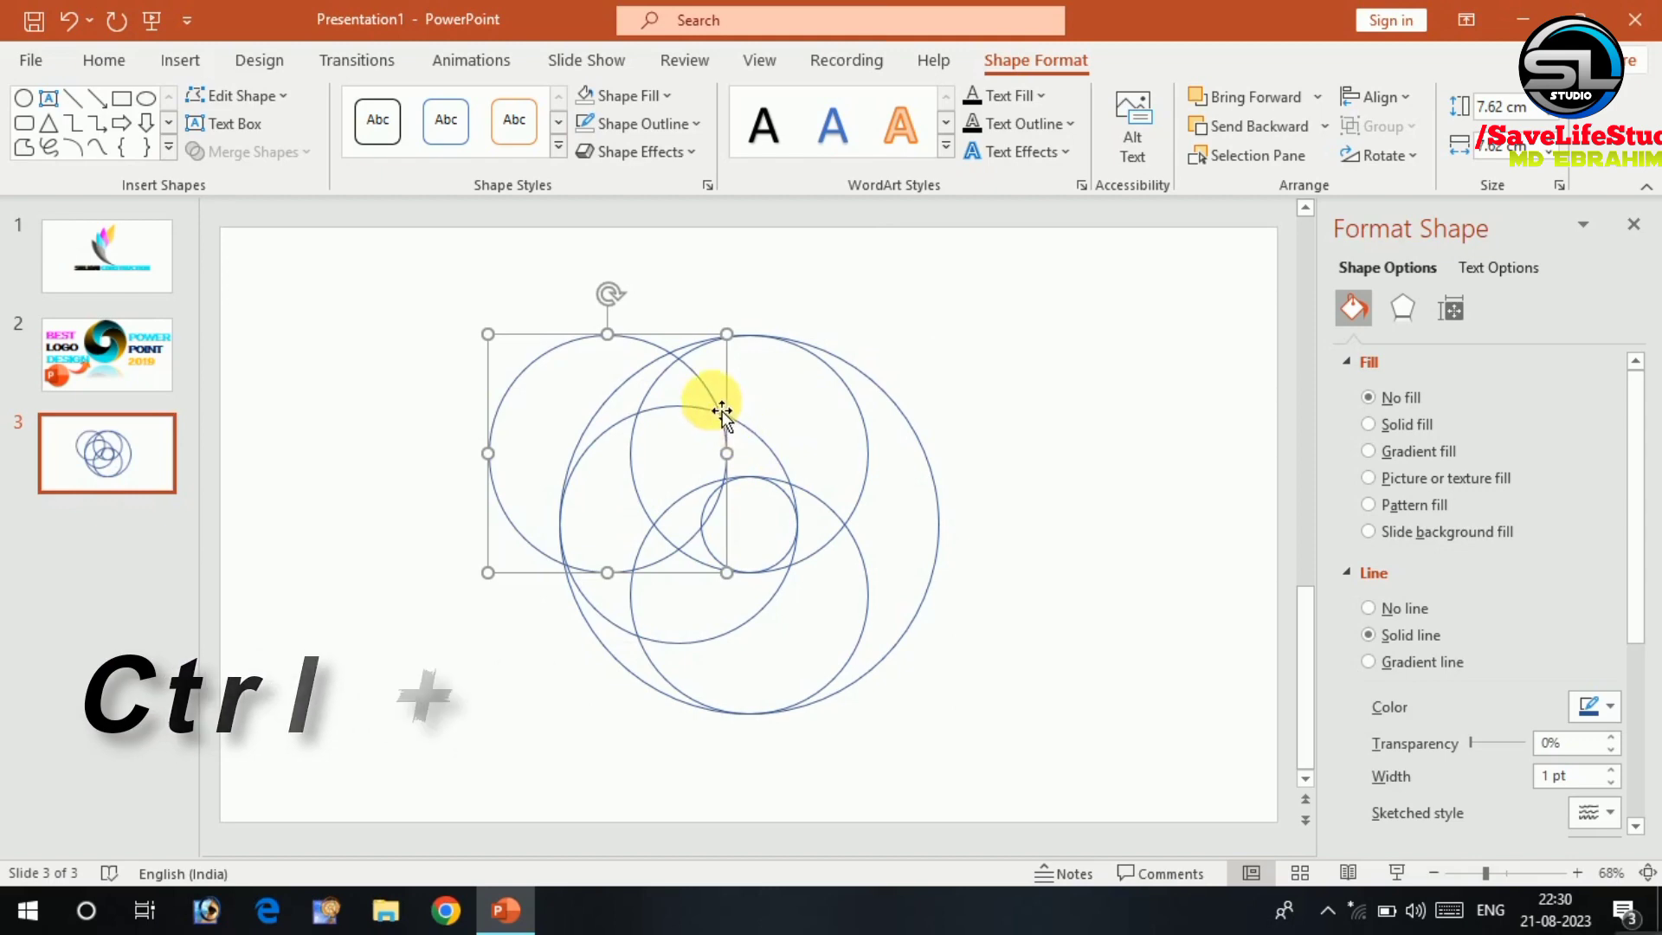
pyautogui.moveTo(716, 393)
pyautogui.mouseDown()
pyautogui.moveTo(820, 463)
pyautogui.moveTo(930, 480)
pyautogui.mouseUp()
pyautogui.click(959, 323)
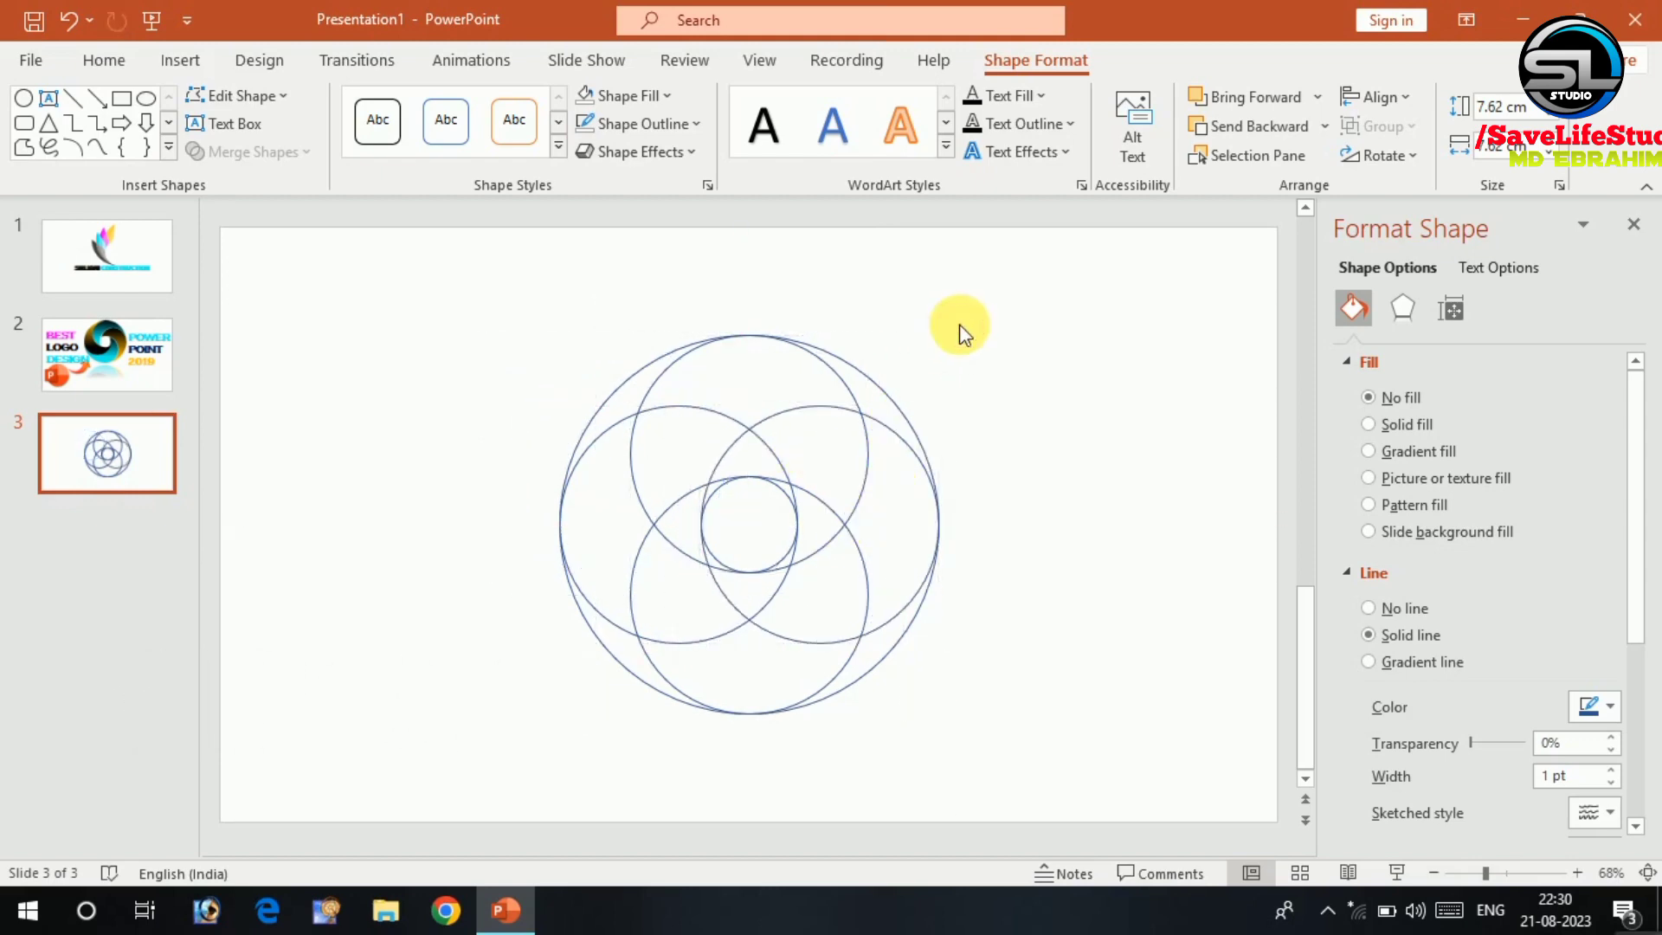
pyautogui.moveTo(479, 312); pyautogui.dragTo(1066, 765)
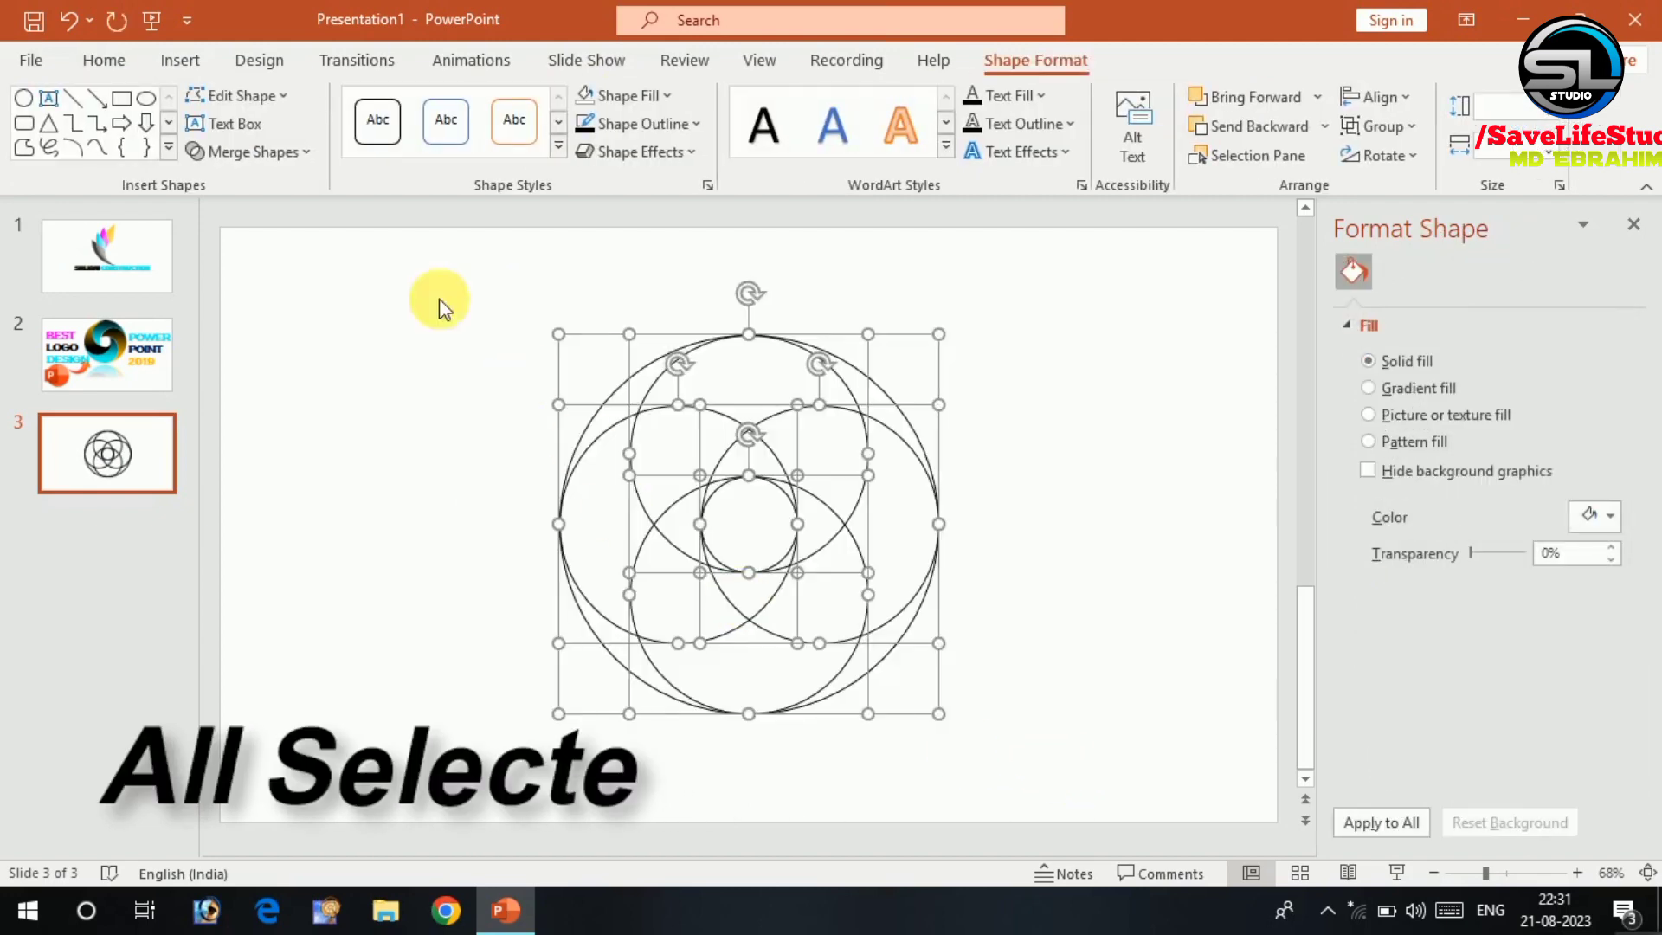
# Fragment the overlapping circles and give all pieces the gray shape style.
pyautogui.click(294, 156)
pyautogui.click(226, 249)
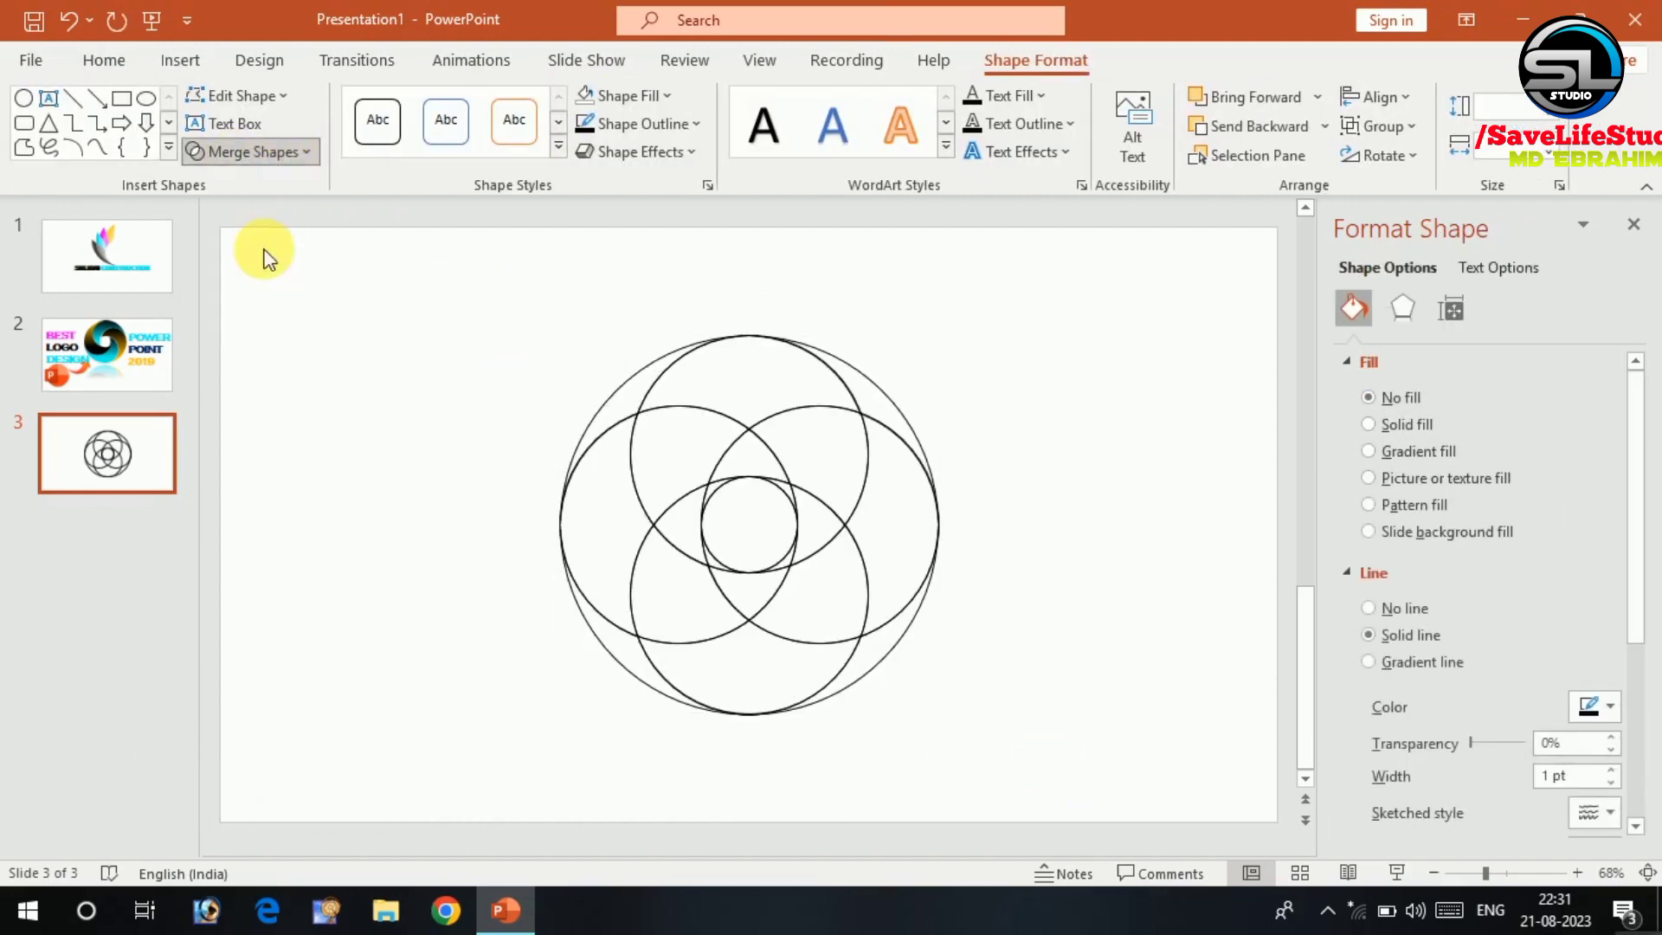
pyautogui.moveTo(439, 300); pyautogui.dragTo(1083, 745)
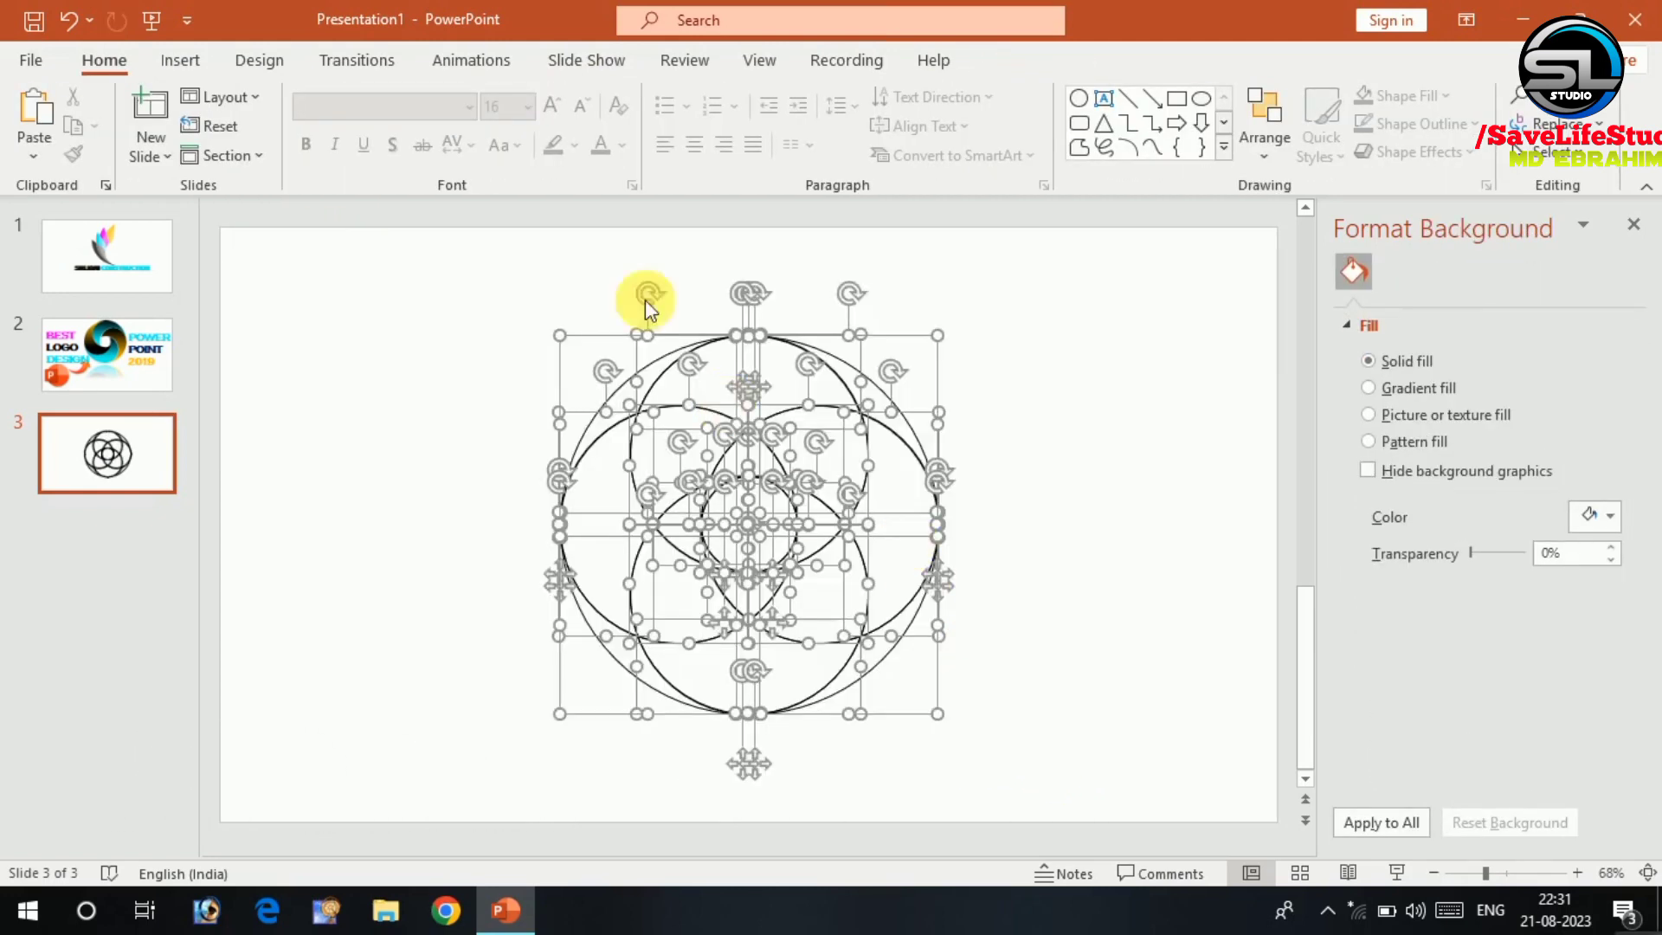
pyautogui.click(558, 122)
pyautogui.click(558, 122)
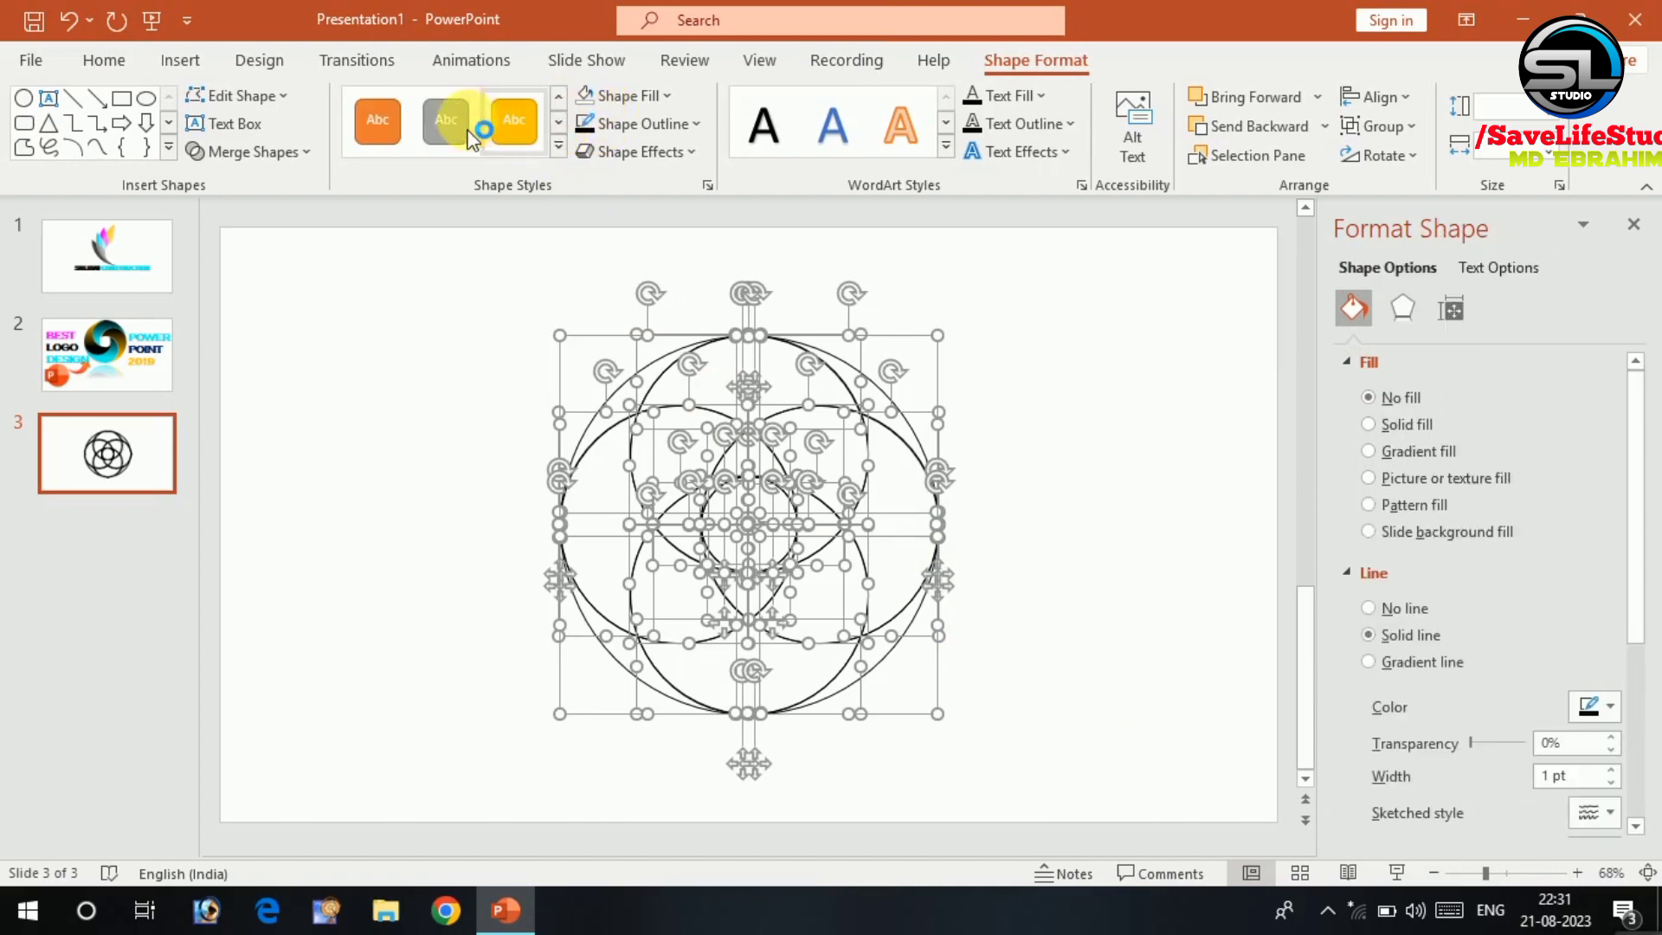
pyautogui.click(445, 120)
pyautogui.click(475, 304)
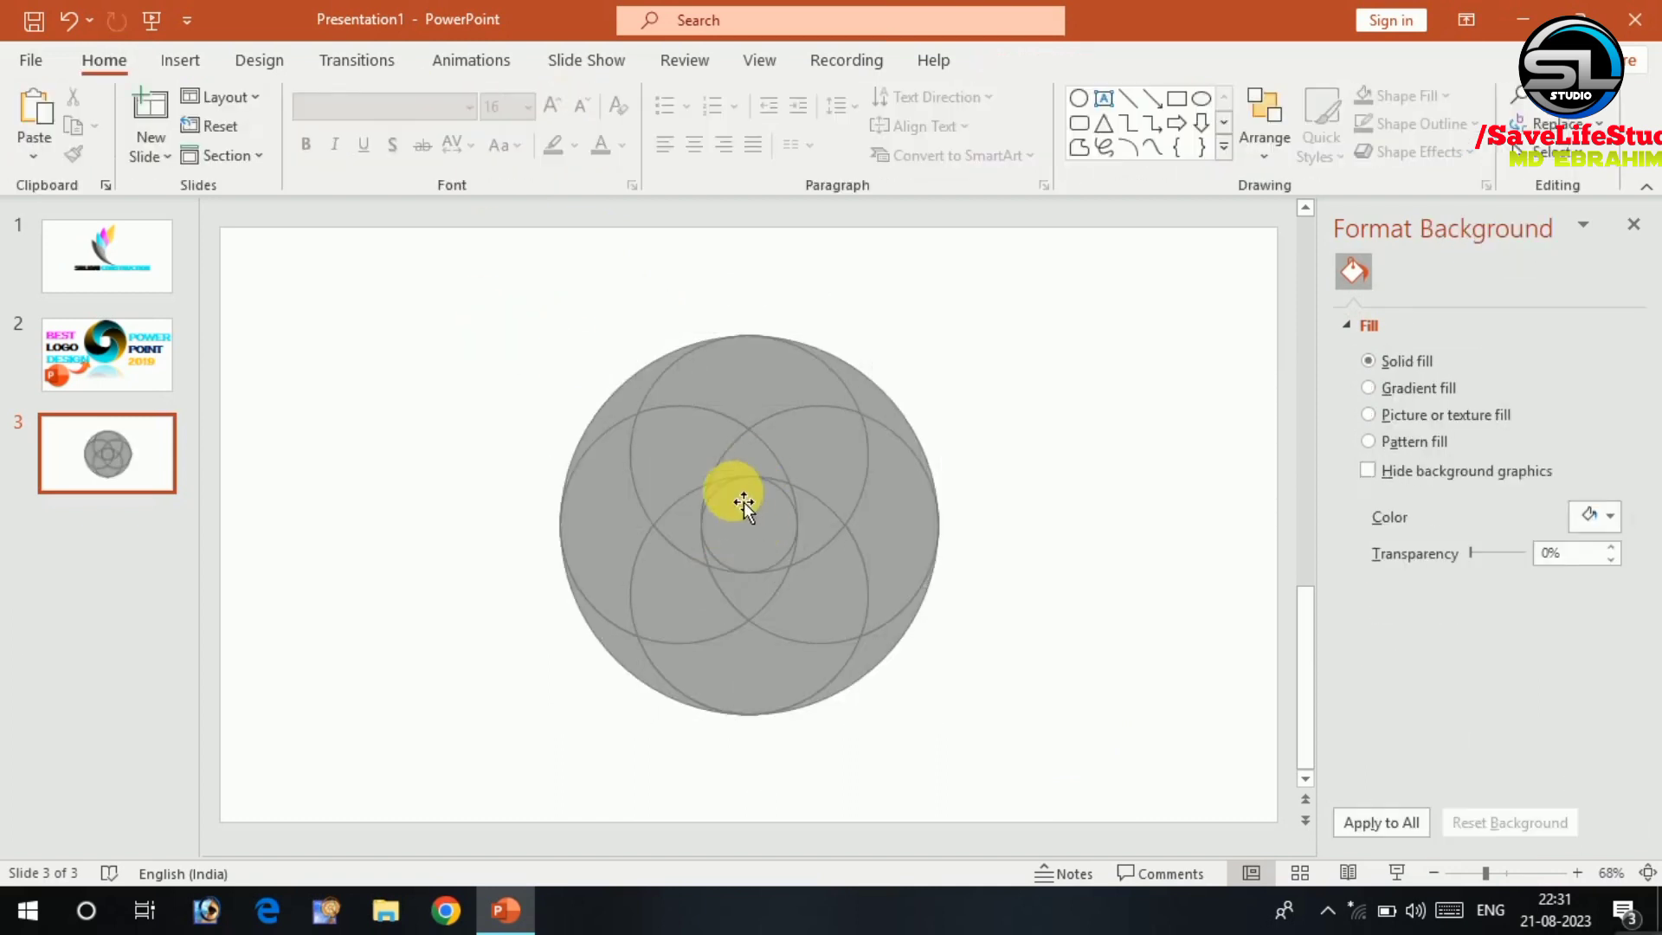
# Union three central fragments and the upper-left piece into one shape.
pyautogui.keyDown('ctrl'); pyautogui.scroll(5, 737, 570); pyautogui.keyUp('ctrl')
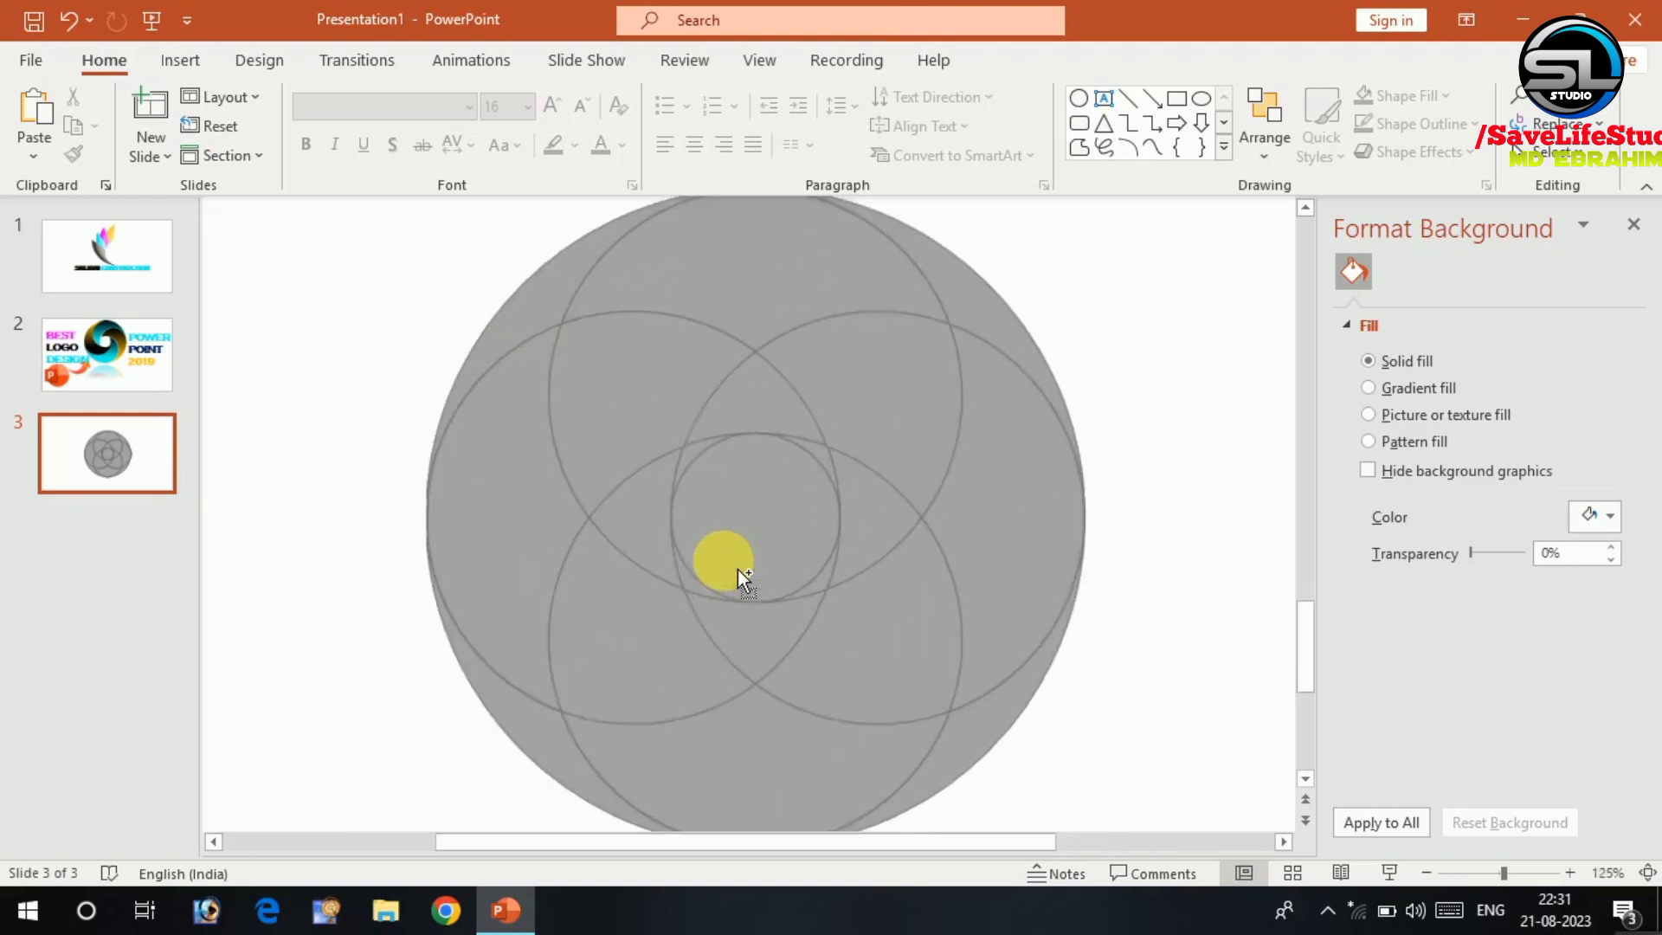
pyautogui.scroll(-2, 734, 571)
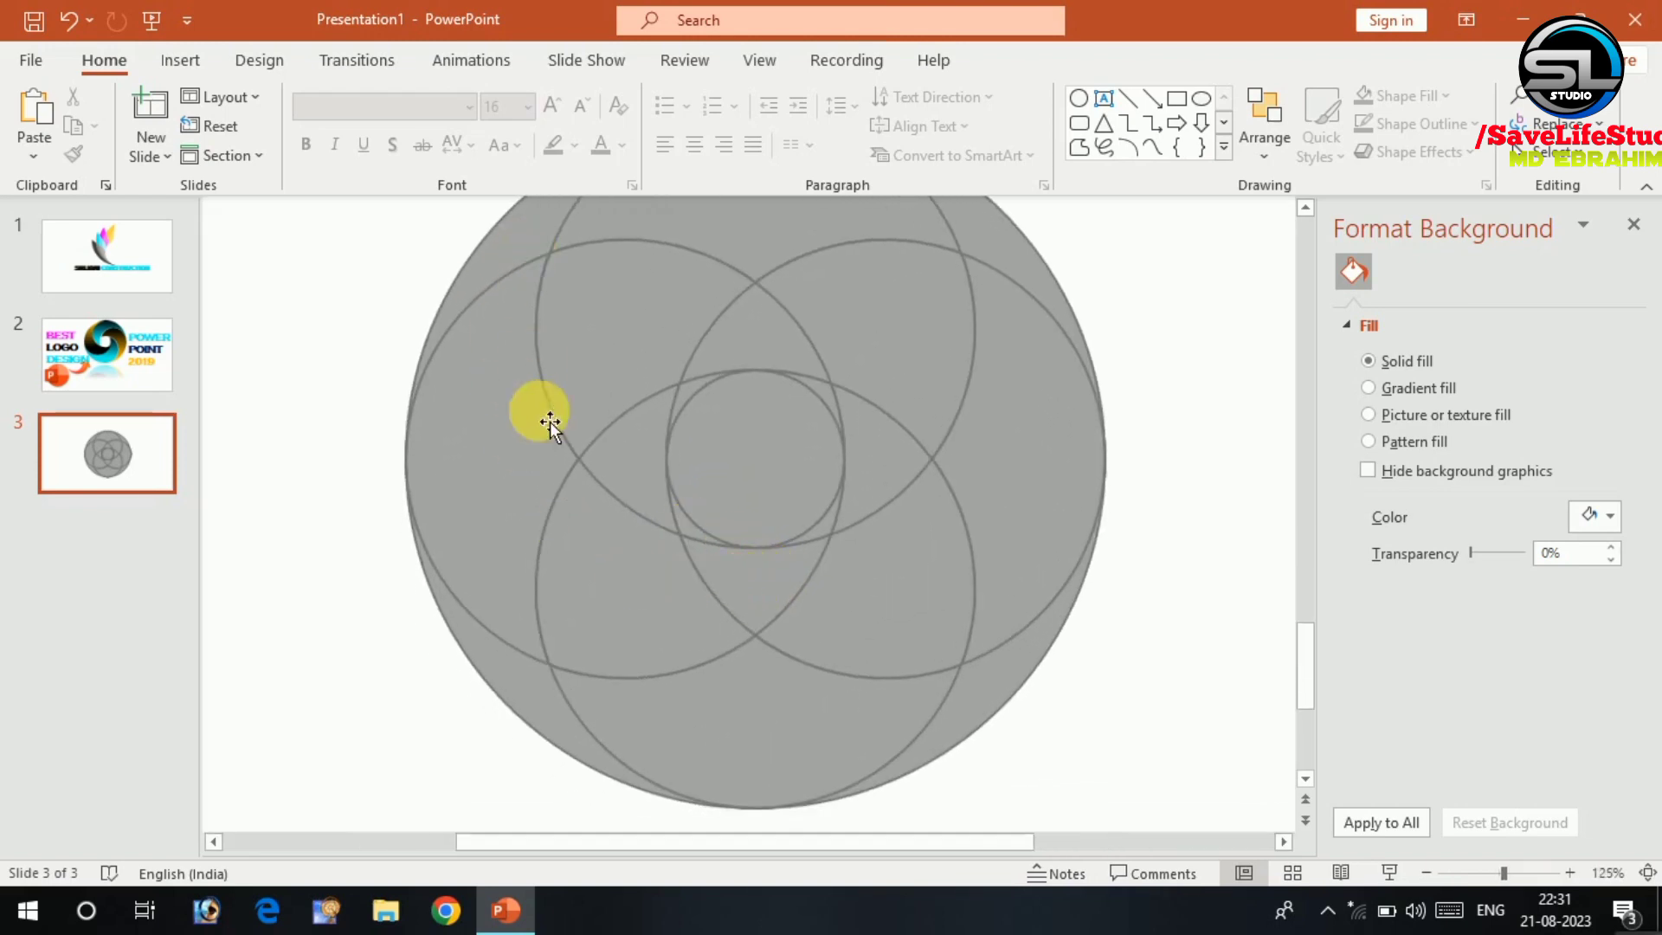
pyautogui.click(838, 537)
pyautogui.keyDown('shift'); pyautogui.click(732, 586); pyautogui.keyUp('shift')
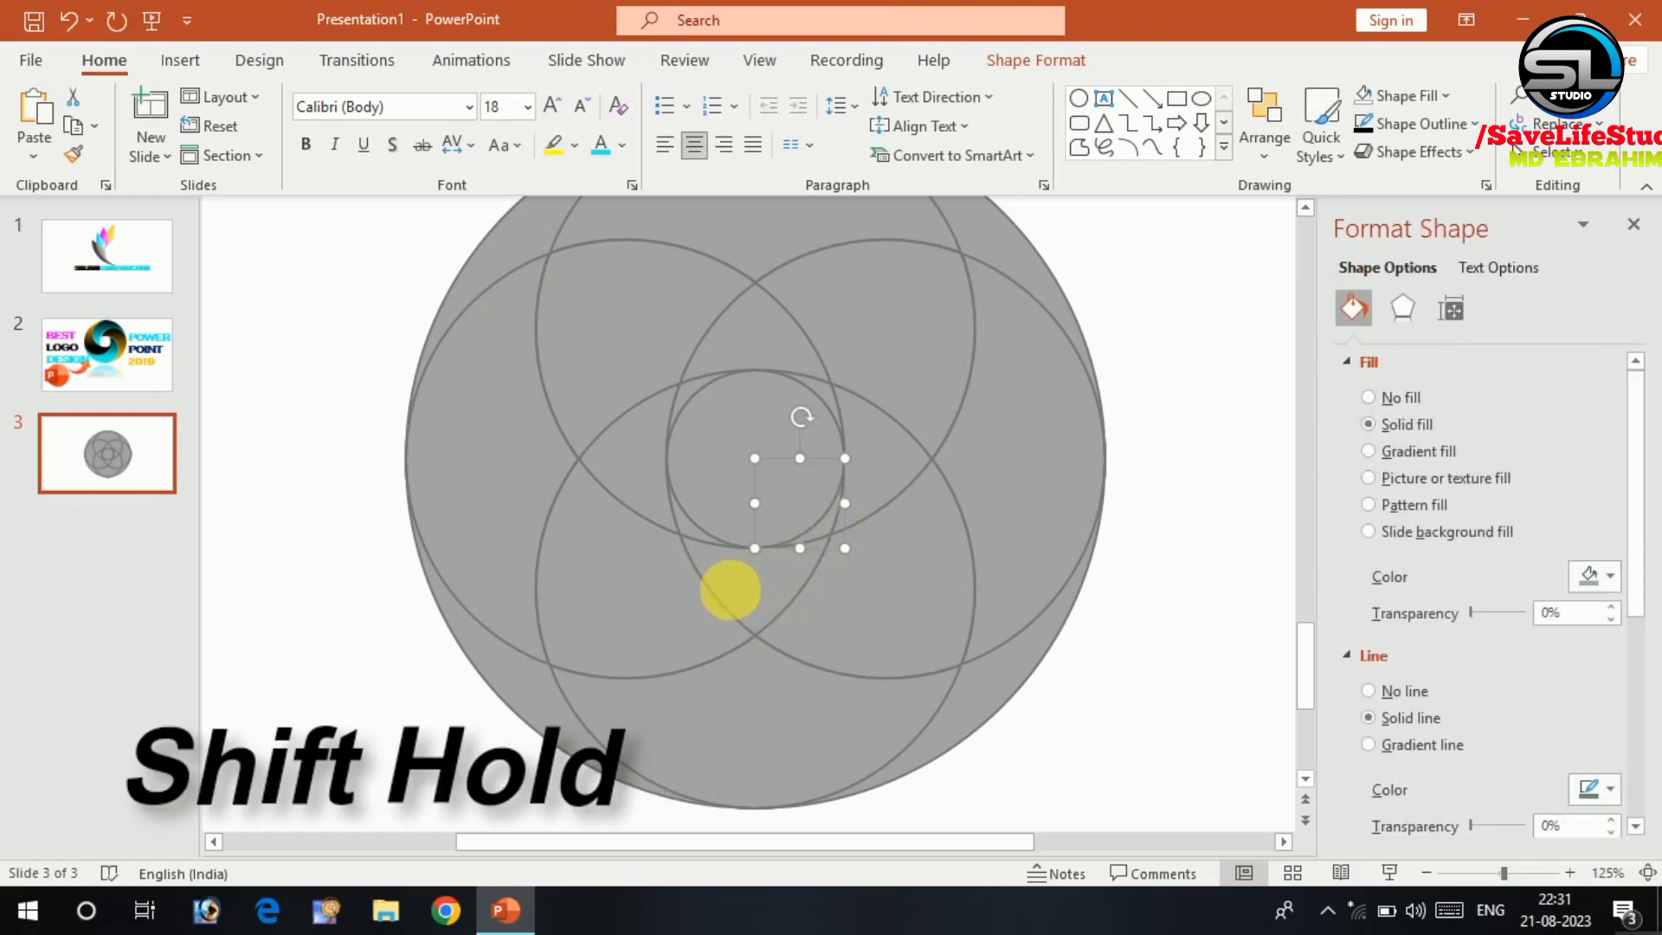
pyautogui.keyDown('shift'); pyautogui.click(570, 543); pyautogui.keyUp('shift')
pyautogui.keyDown('shift'); pyautogui.click(523, 275); pyautogui.keyUp('shift')
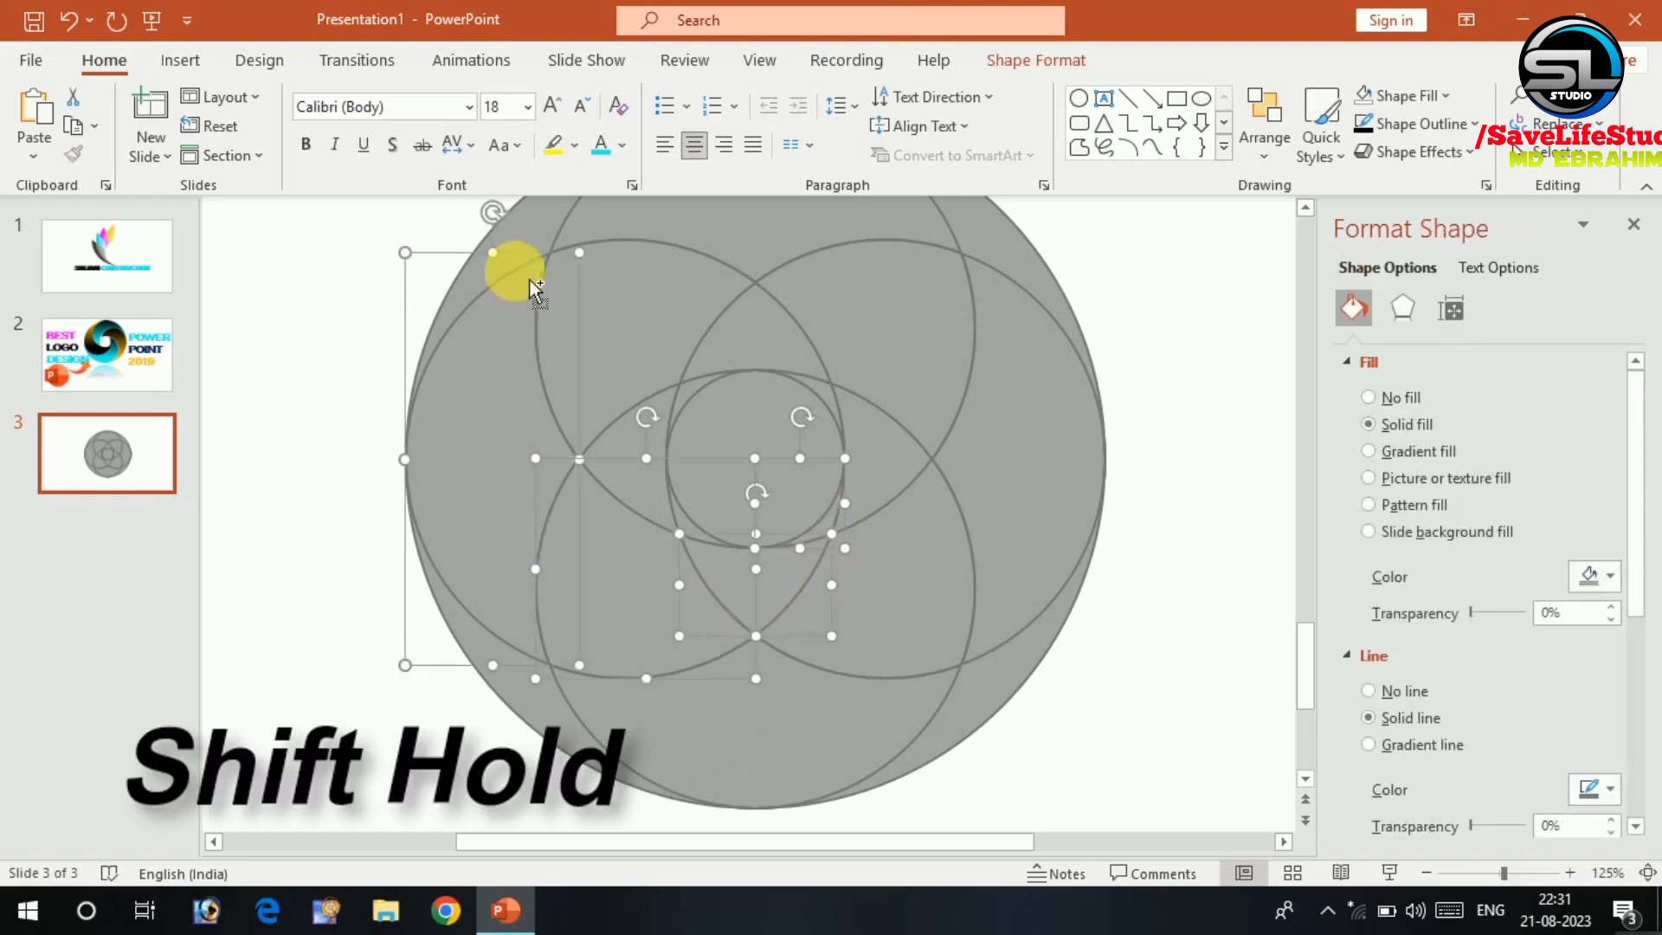
pyautogui.click(1035, 60)
pyautogui.click(246, 153)
pyautogui.click(273, 192)
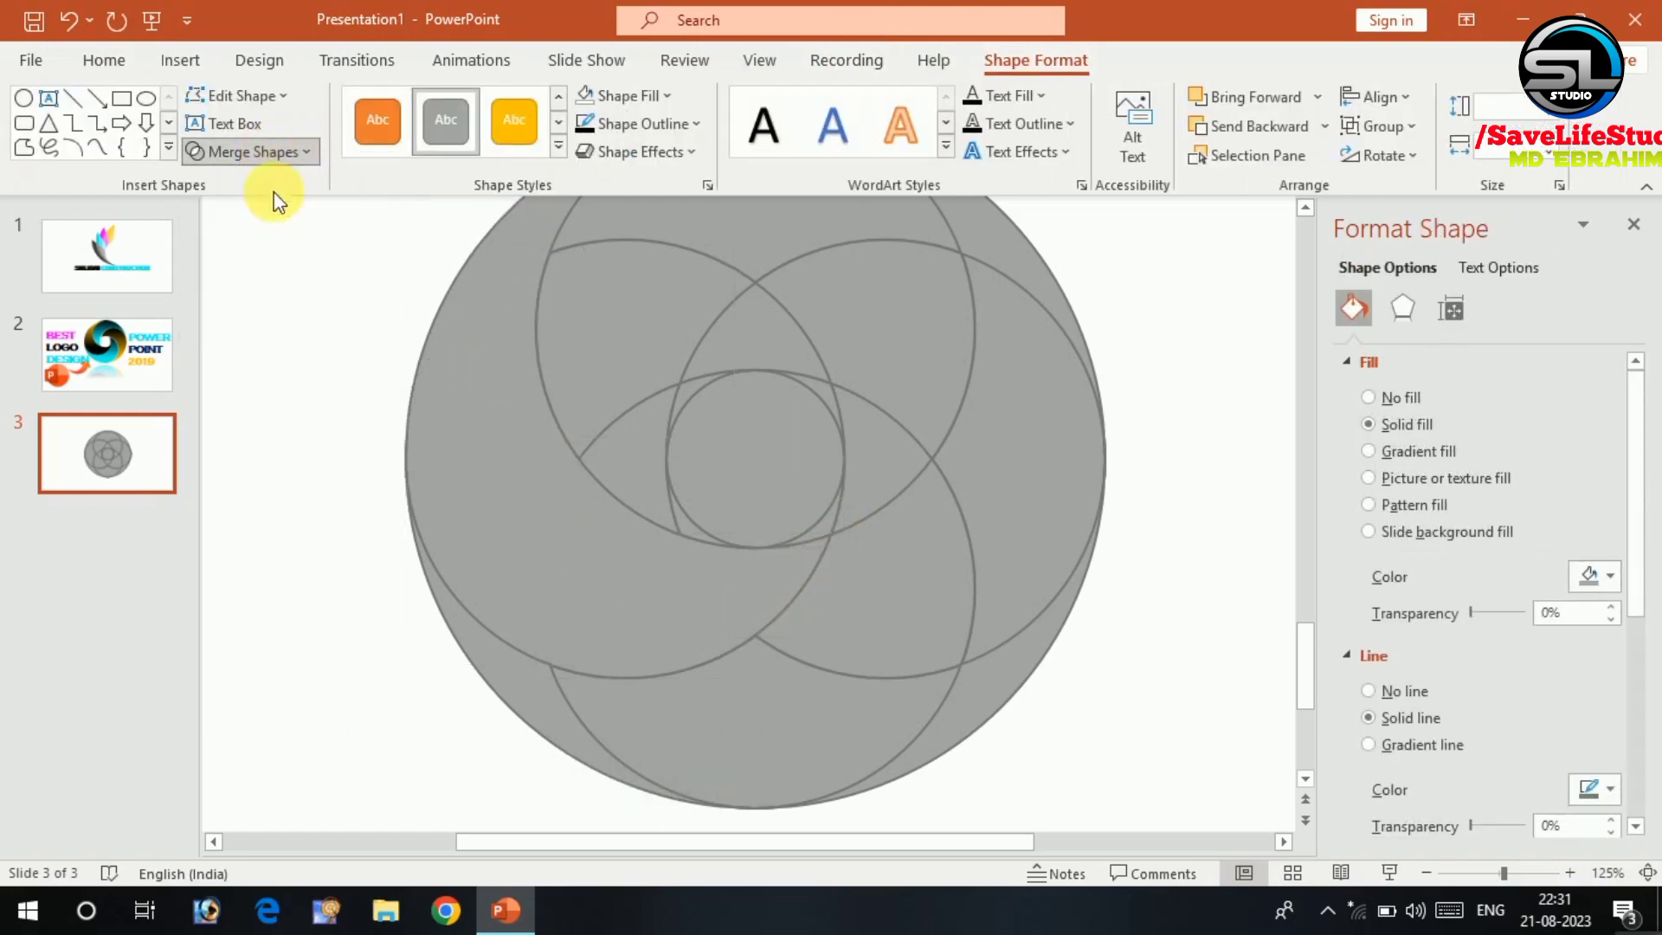
pyautogui.scroll(-5, 677, 383)
# Select the small centre fragment together with four neighbouring pieces.
pyautogui.click(601, 430)
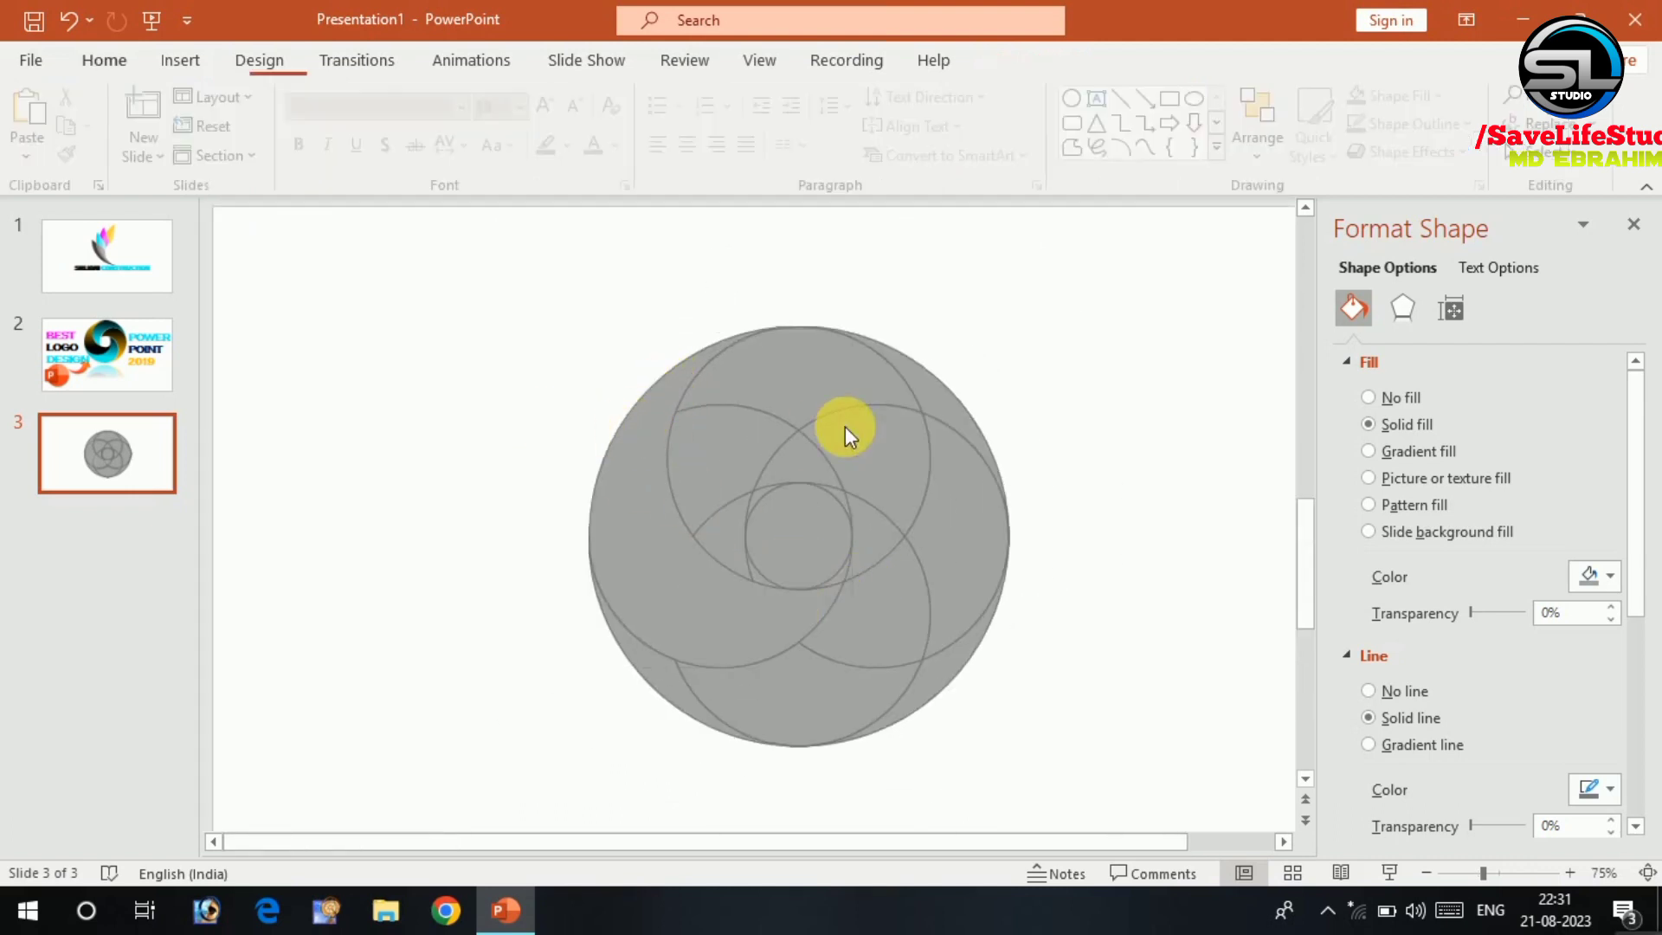
pyautogui.click(982, 346)
pyautogui.scroll(6, 981, 347)
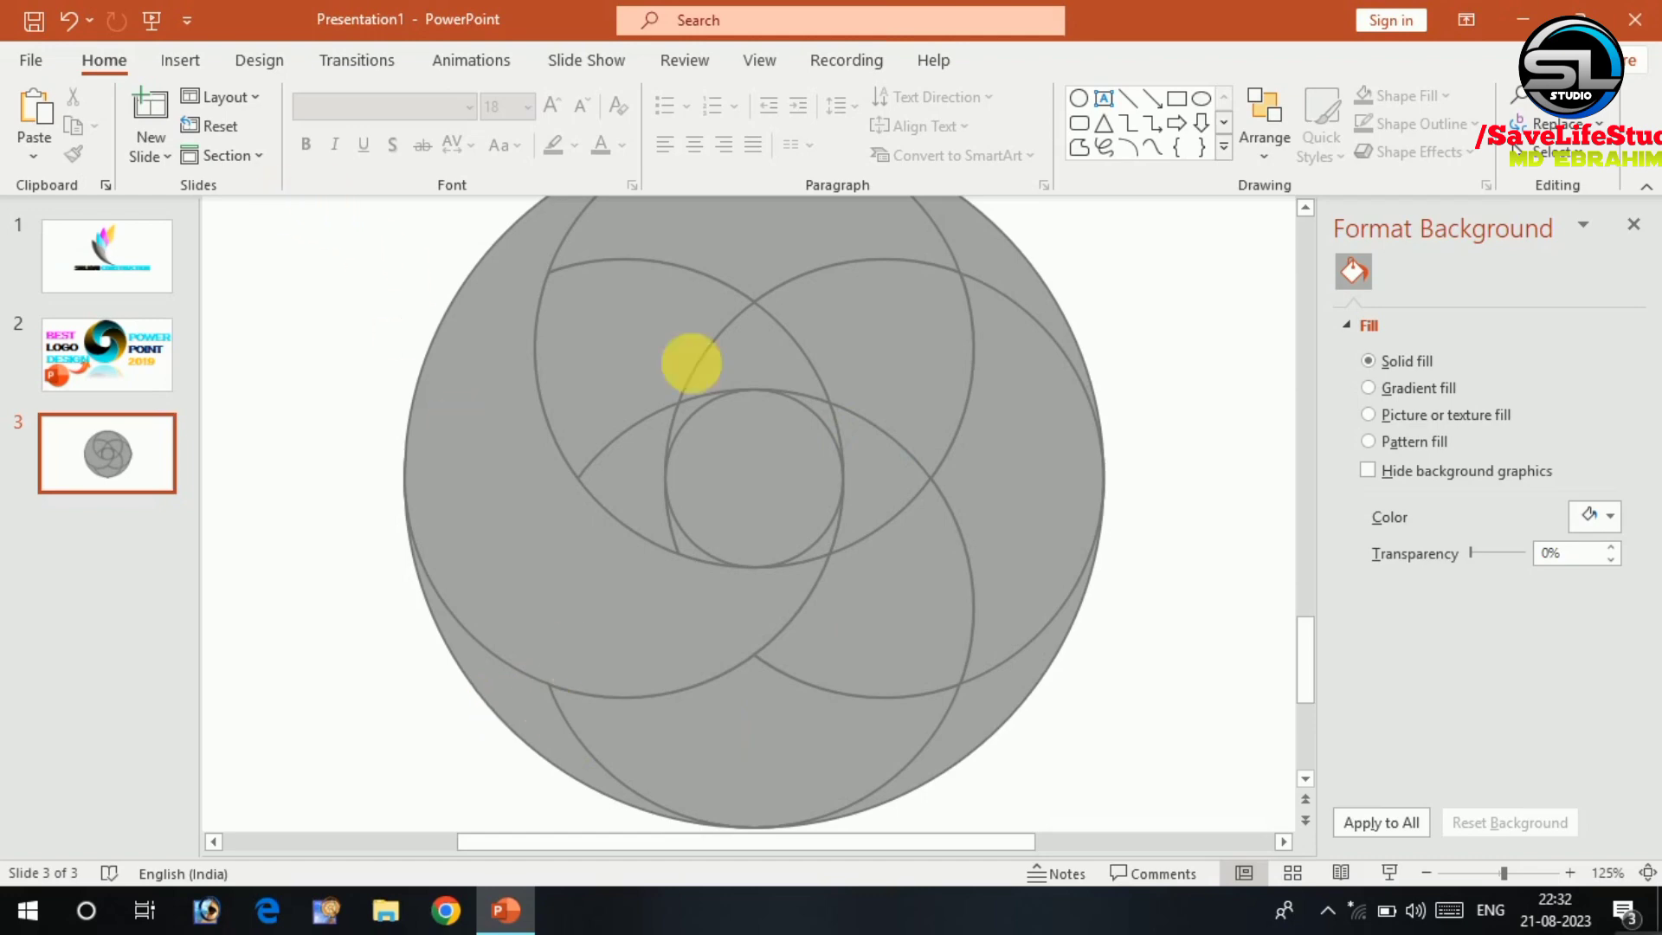
pyautogui.click(839, 423)
pyautogui.keyDown('shift'); pyautogui.click(878, 486); pyautogui.keyUp('shift')
pyautogui.keyDown('shift'); pyautogui.click(863, 679); pyautogui.keyUp('shift')
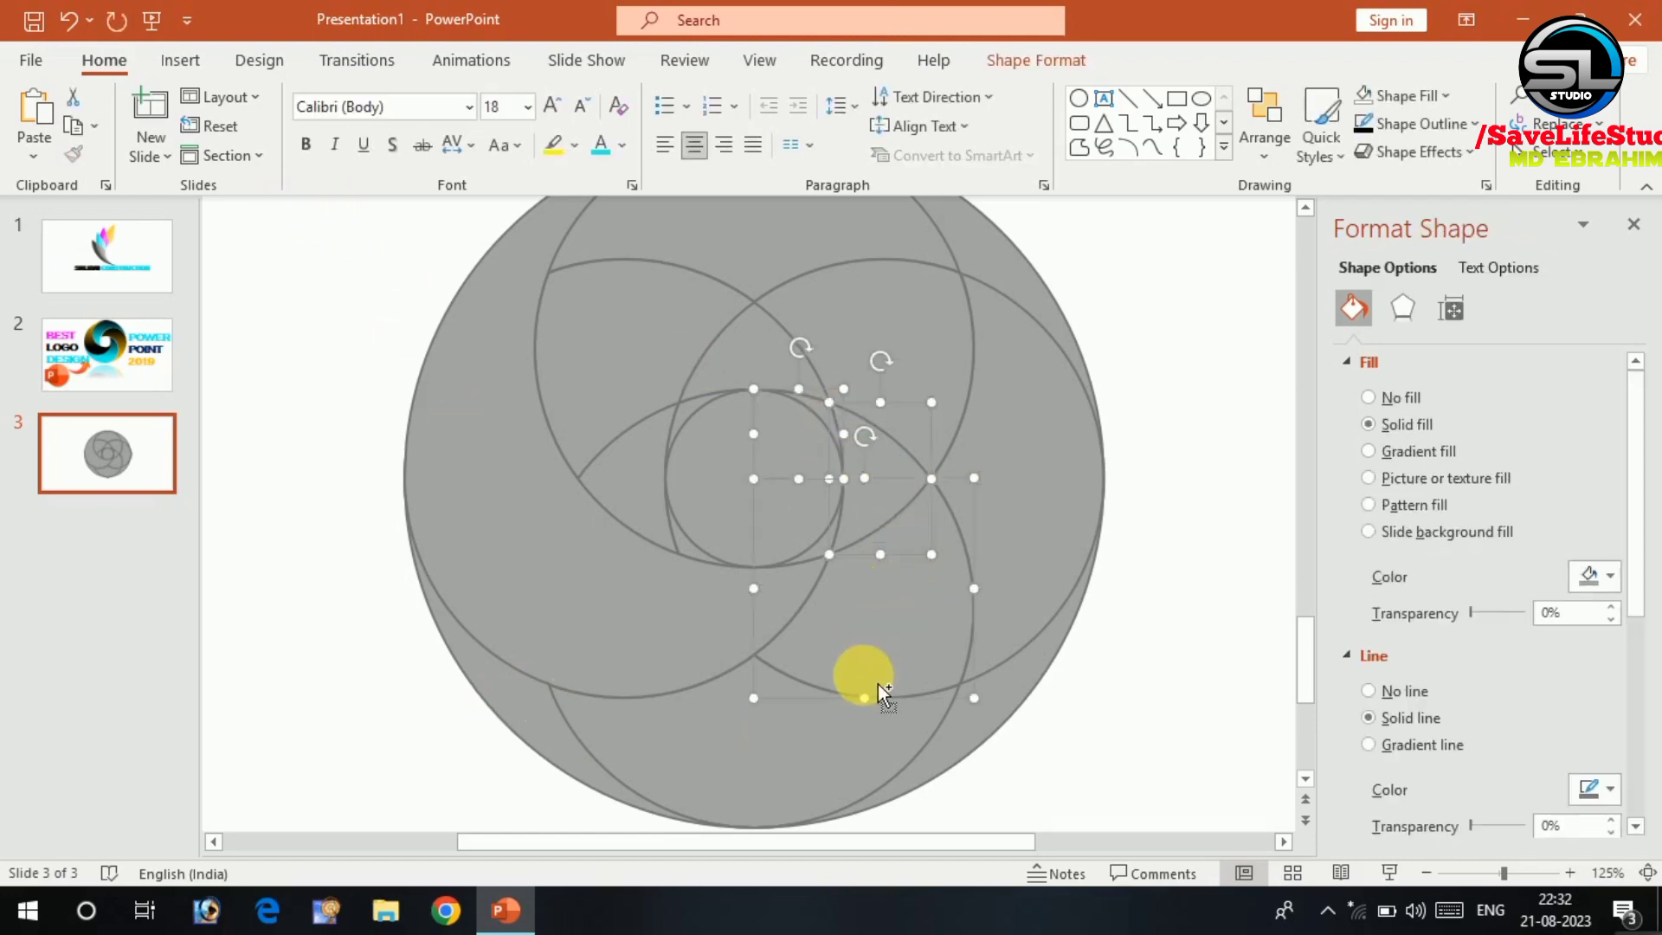
pyautogui.keyDown('shift'); pyautogui.click(779, 727); pyautogui.keyUp('shift')
pyautogui.keyDown('shift'); pyautogui.click(528, 705); pyautogui.keyUp('shift')
# Union the selected fragments into one shape via Merge Shapes.
pyautogui.click(1035, 60)
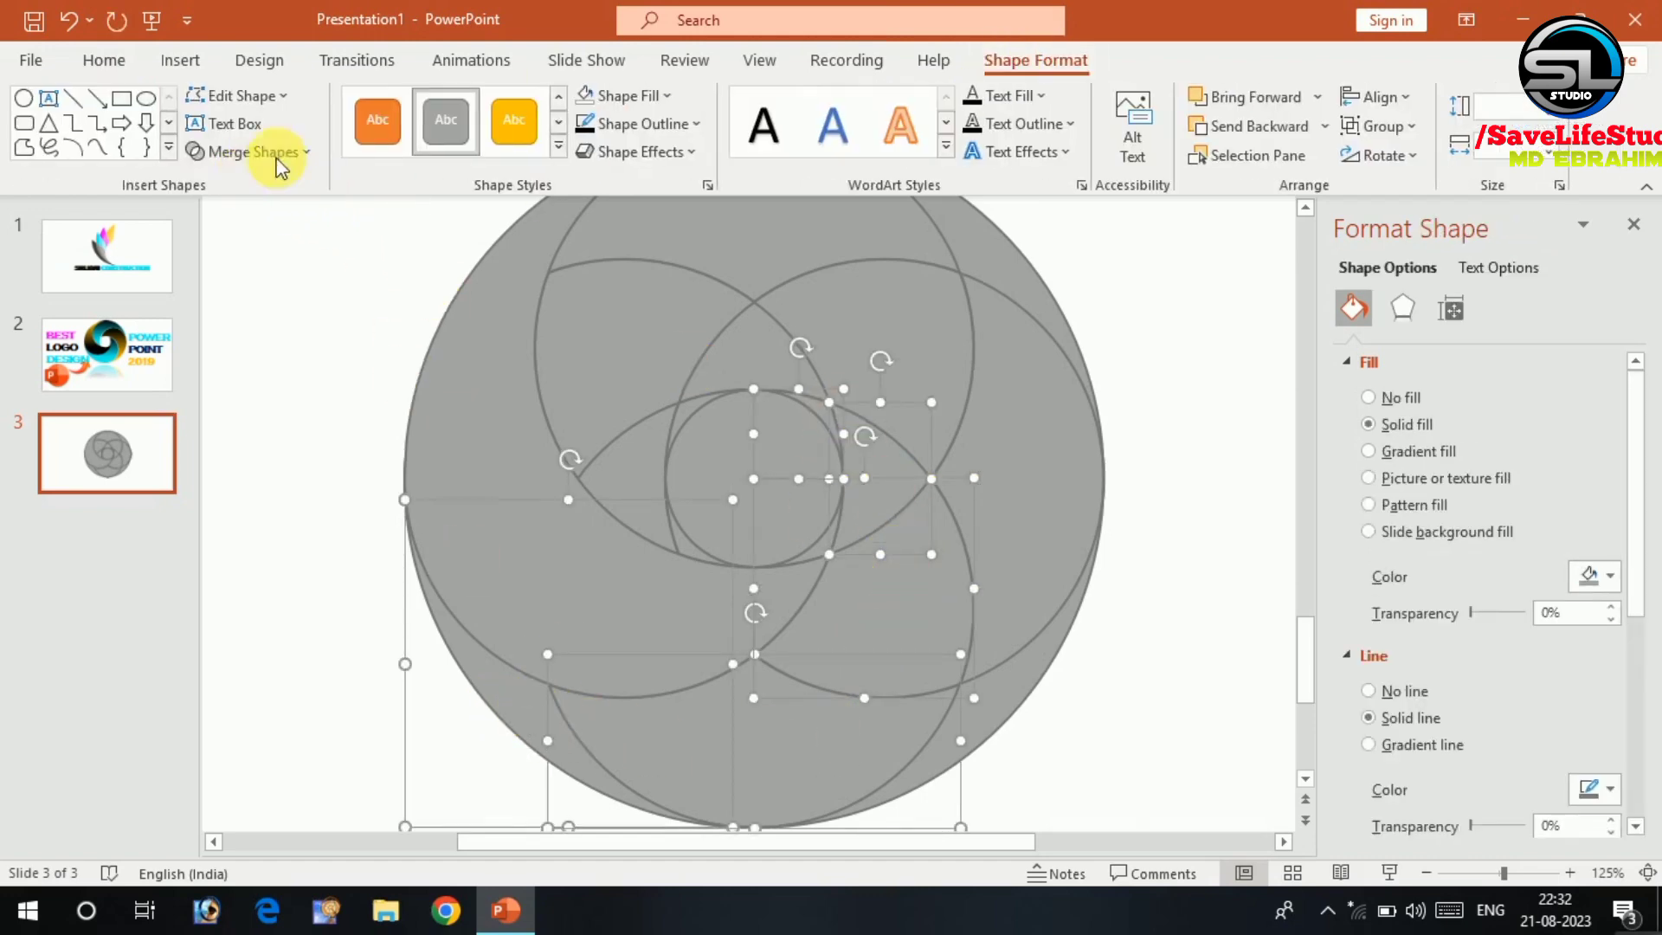
pyautogui.click(251, 151)
pyautogui.click(256, 186)
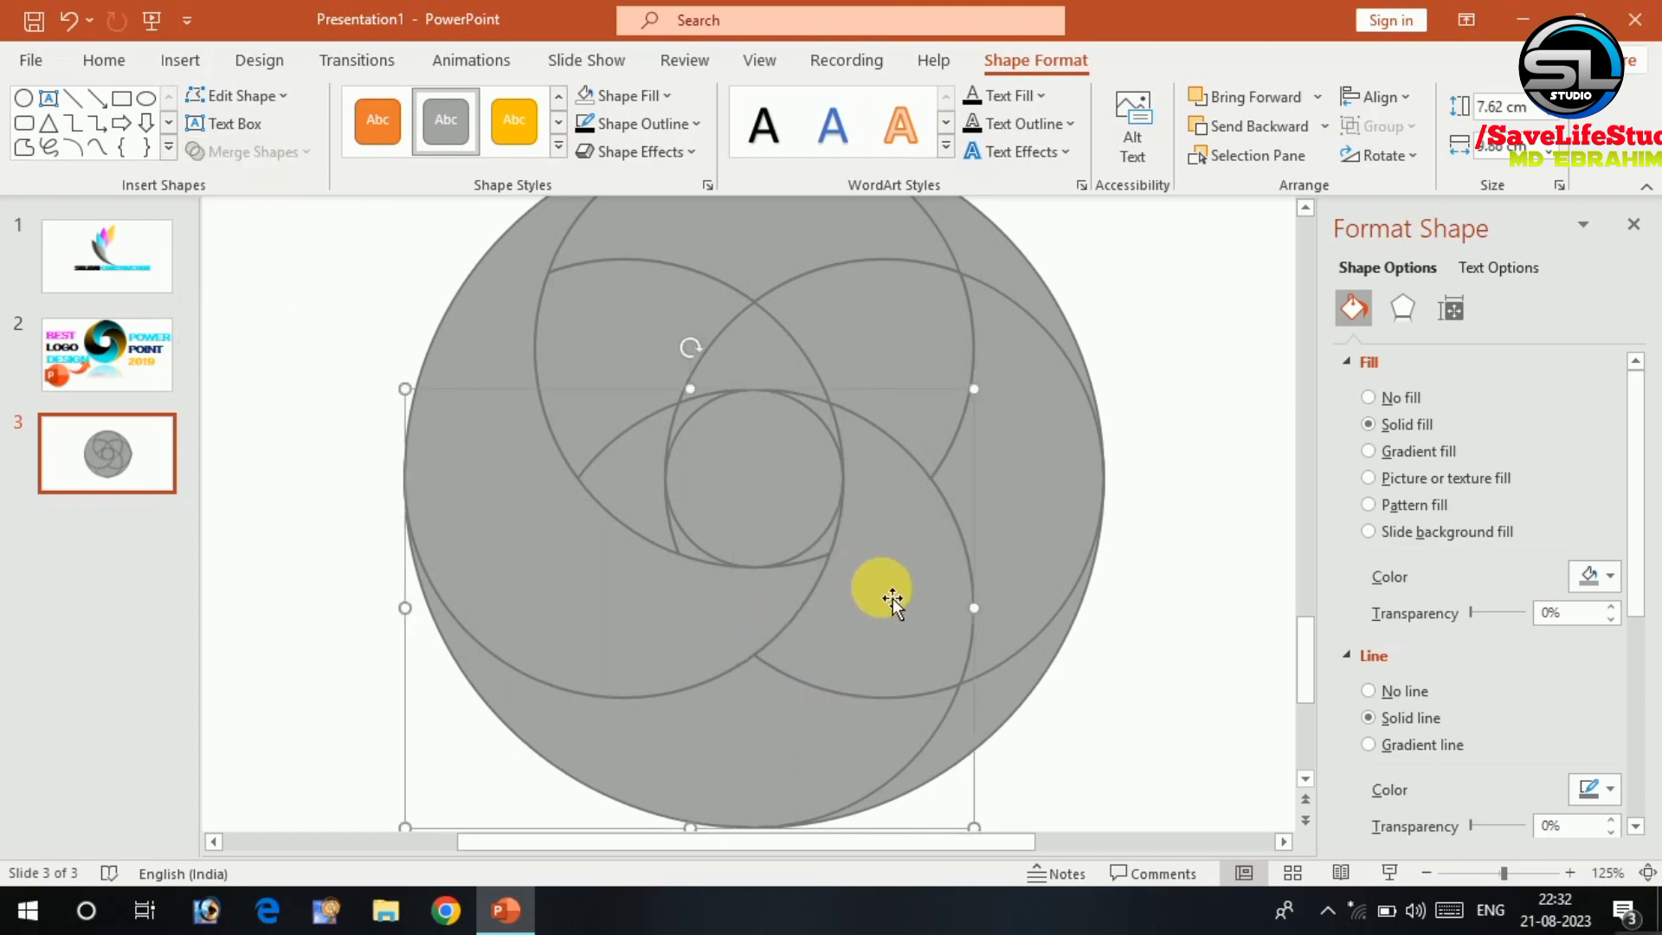
pyautogui.click(1151, 515)
pyautogui.click(1051, 472)
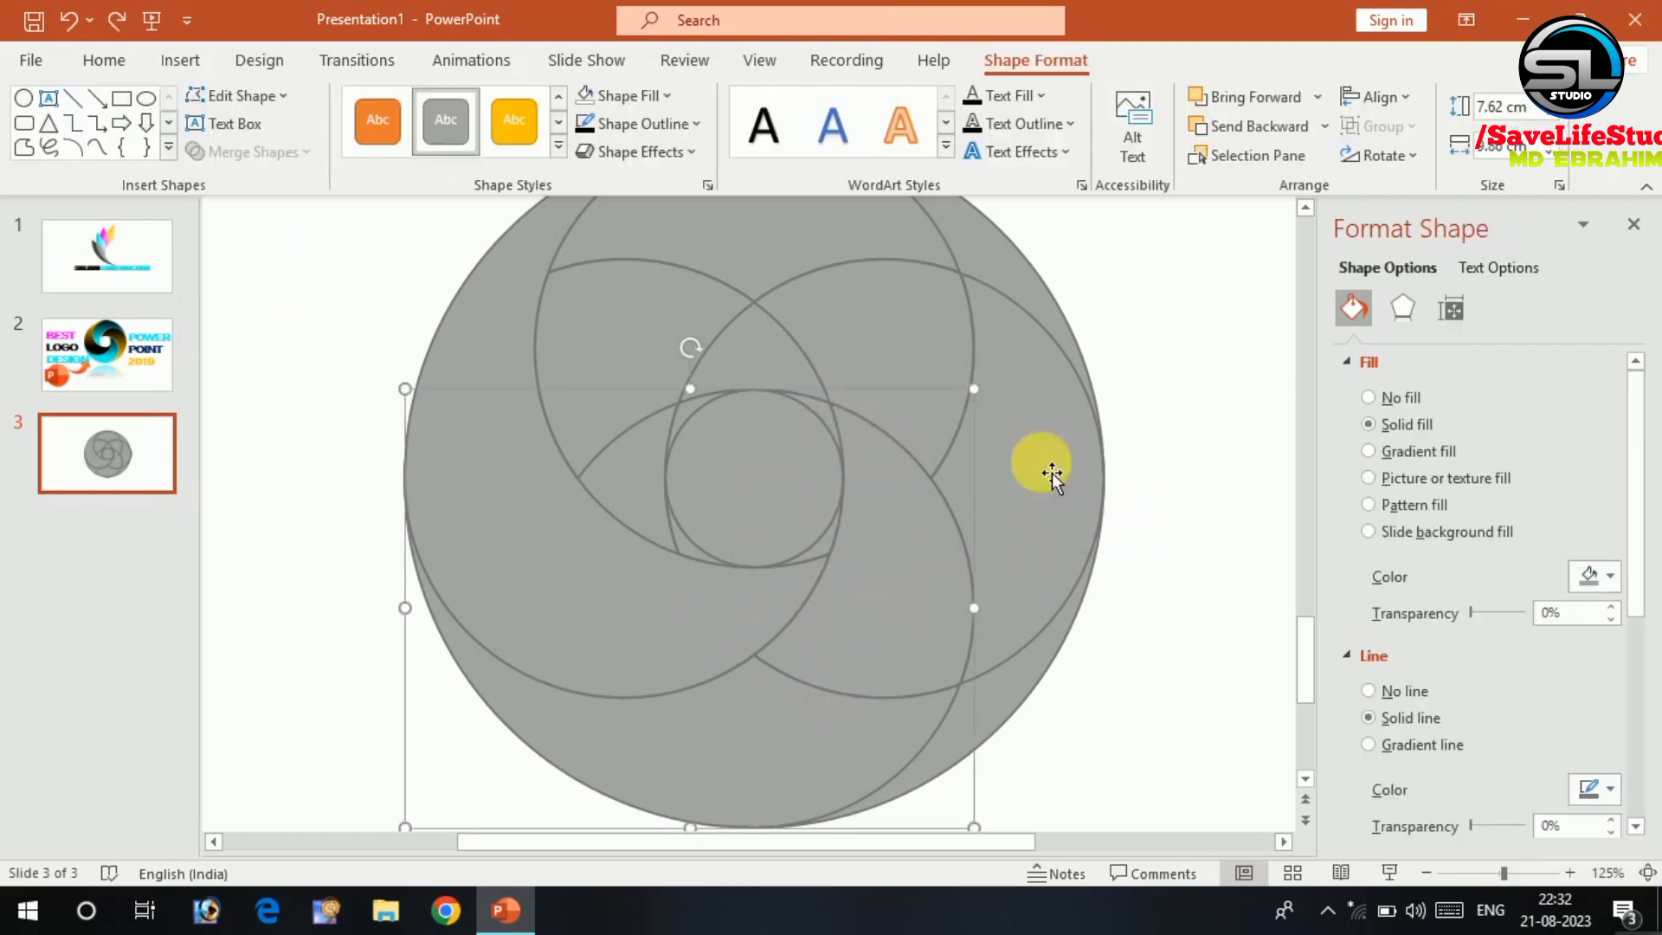
pyautogui.click(1181, 417)
# Union three fragments and two right-side pieces into one swirl petal.
pyautogui.keyDown('ctrl'); pyautogui.scroll(-2, 1025, 473); pyautogui.keyUp('ctrl')
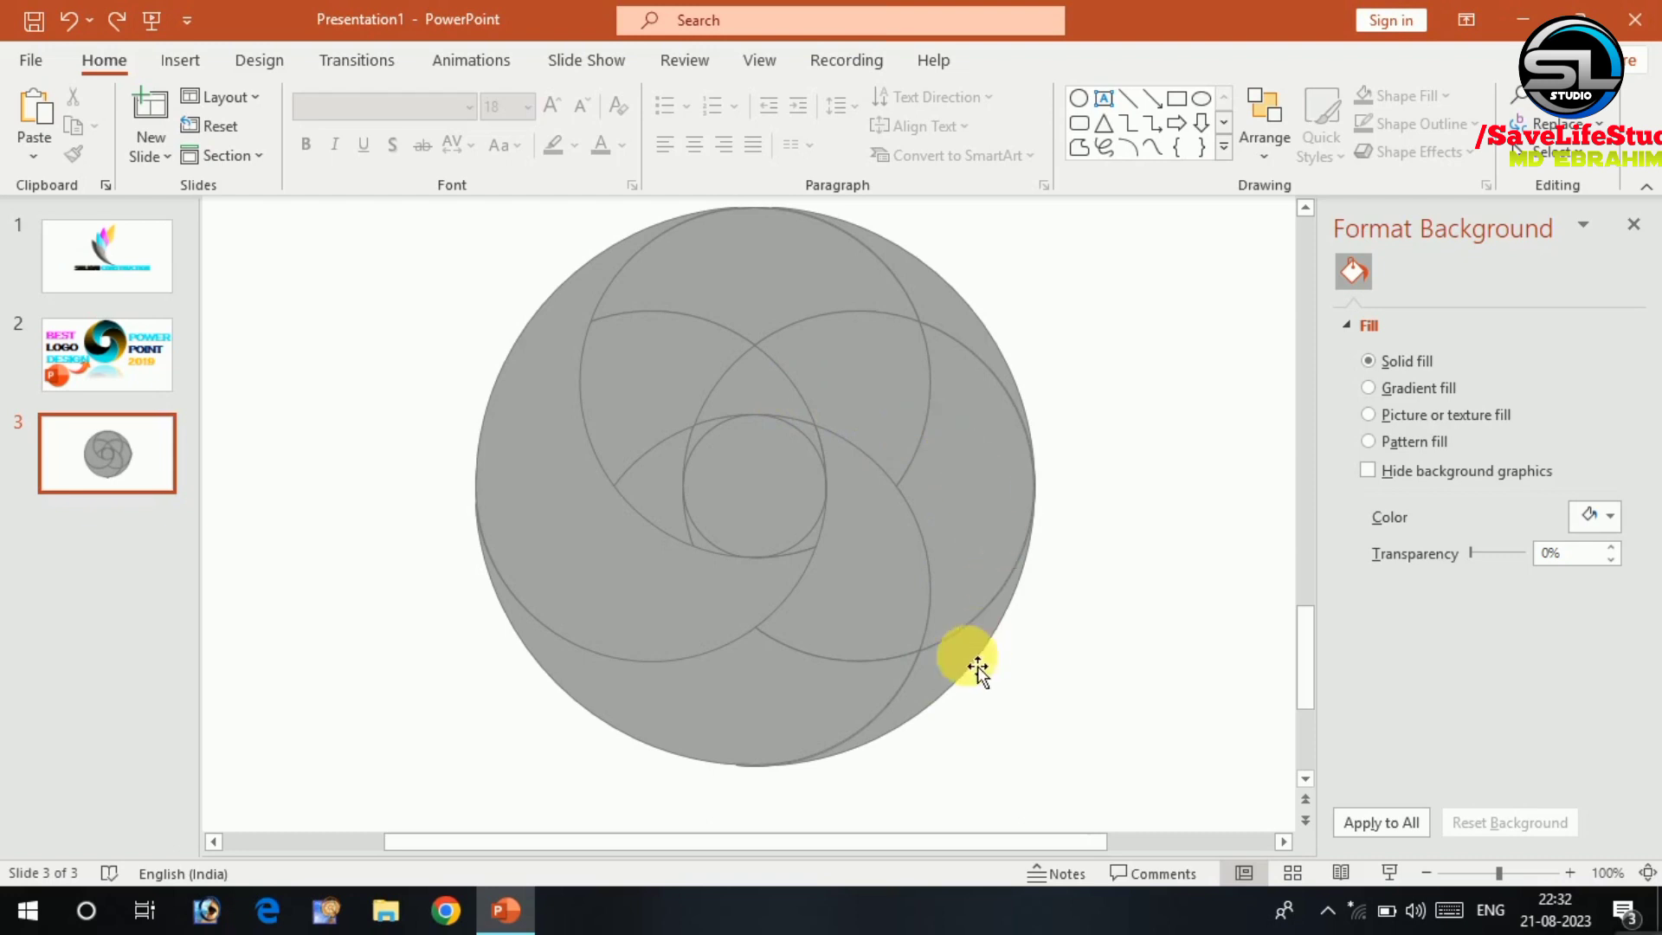
pyautogui.click(725, 441)
pyautogui.keyDown('shift'); pyautogui.click(742, 401); pyautogui.keyUp('shift')
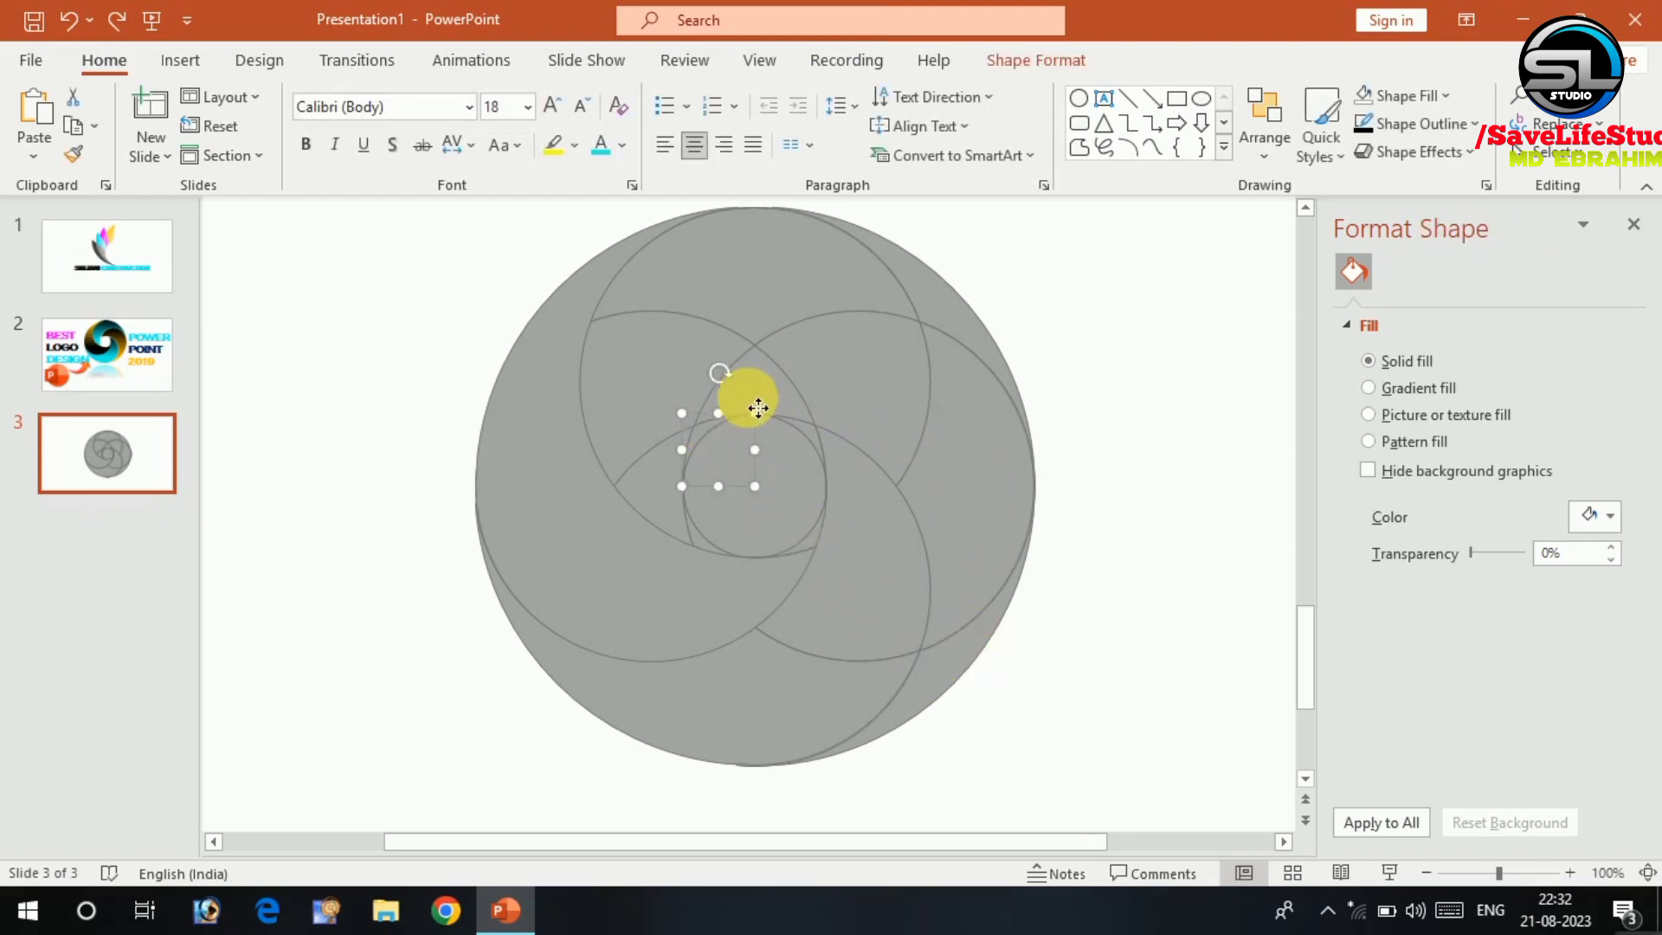
pyautogui.keyDown('shift'); pyautogui.click(866, 396); pyautogui.keyUp('shift')
pyautogui.keyDown('shift'); pyautogui.click(982, 486); pyautogui.keyUp('shift')
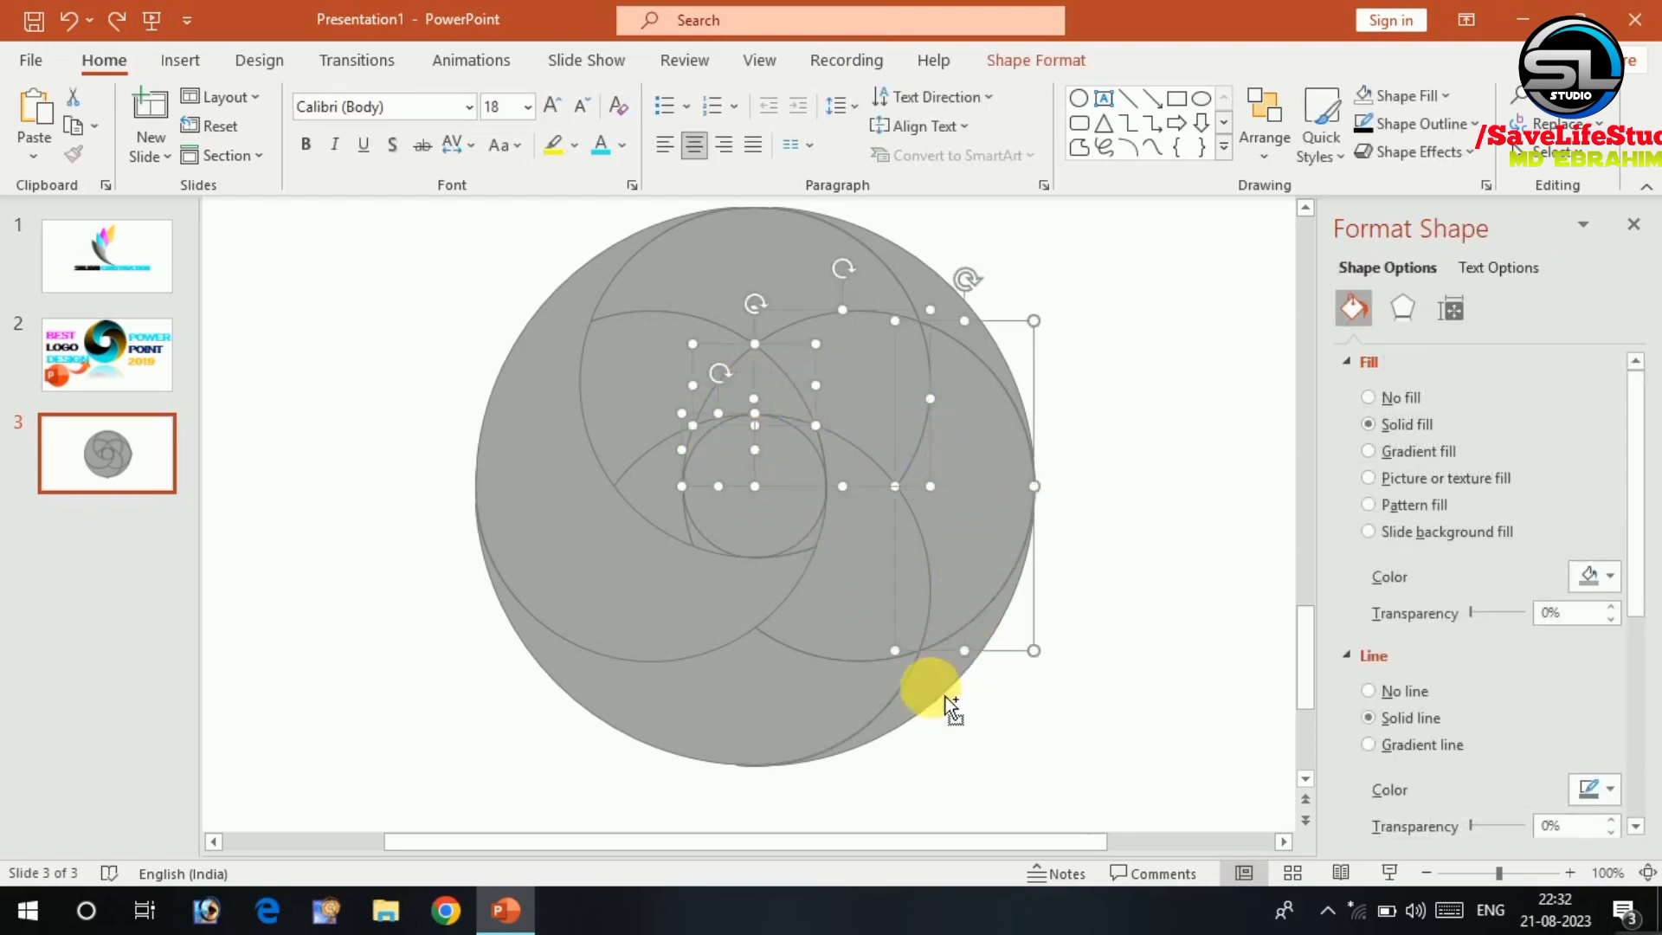
pyautogui.keyDown('shift'); pyautogui.click(919, 693); pyautogui.keyUp('shift')
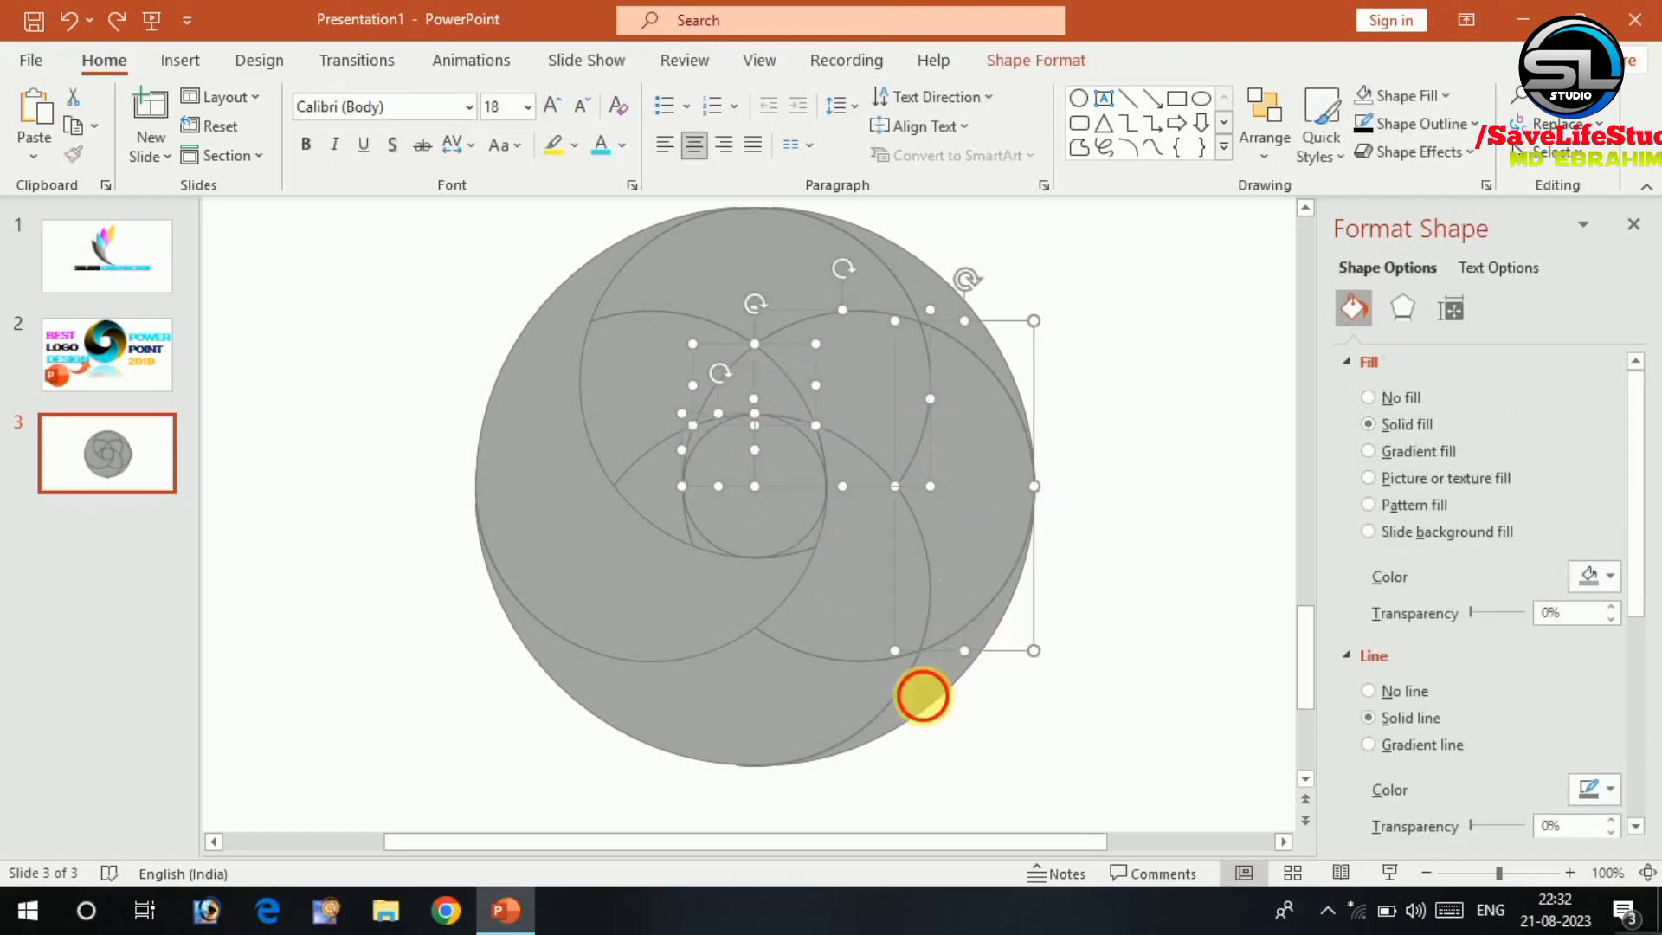
pyautogui.click(1039, 60)
pyautogui.click(290, 151)
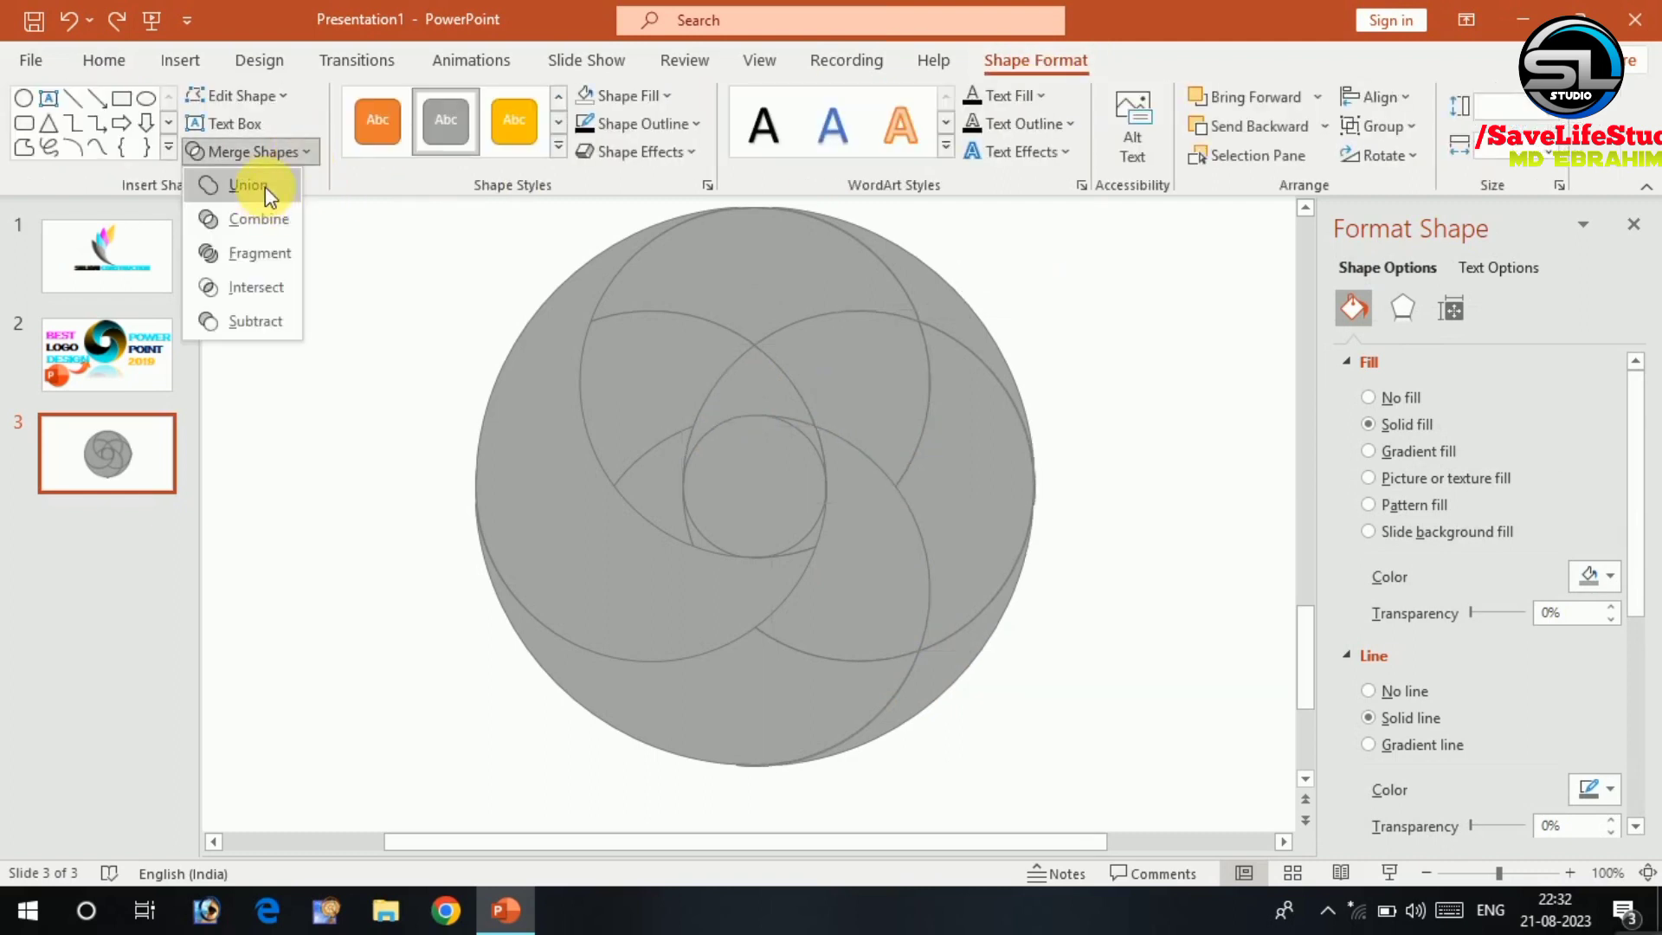
pyautogui.click(265, 185)
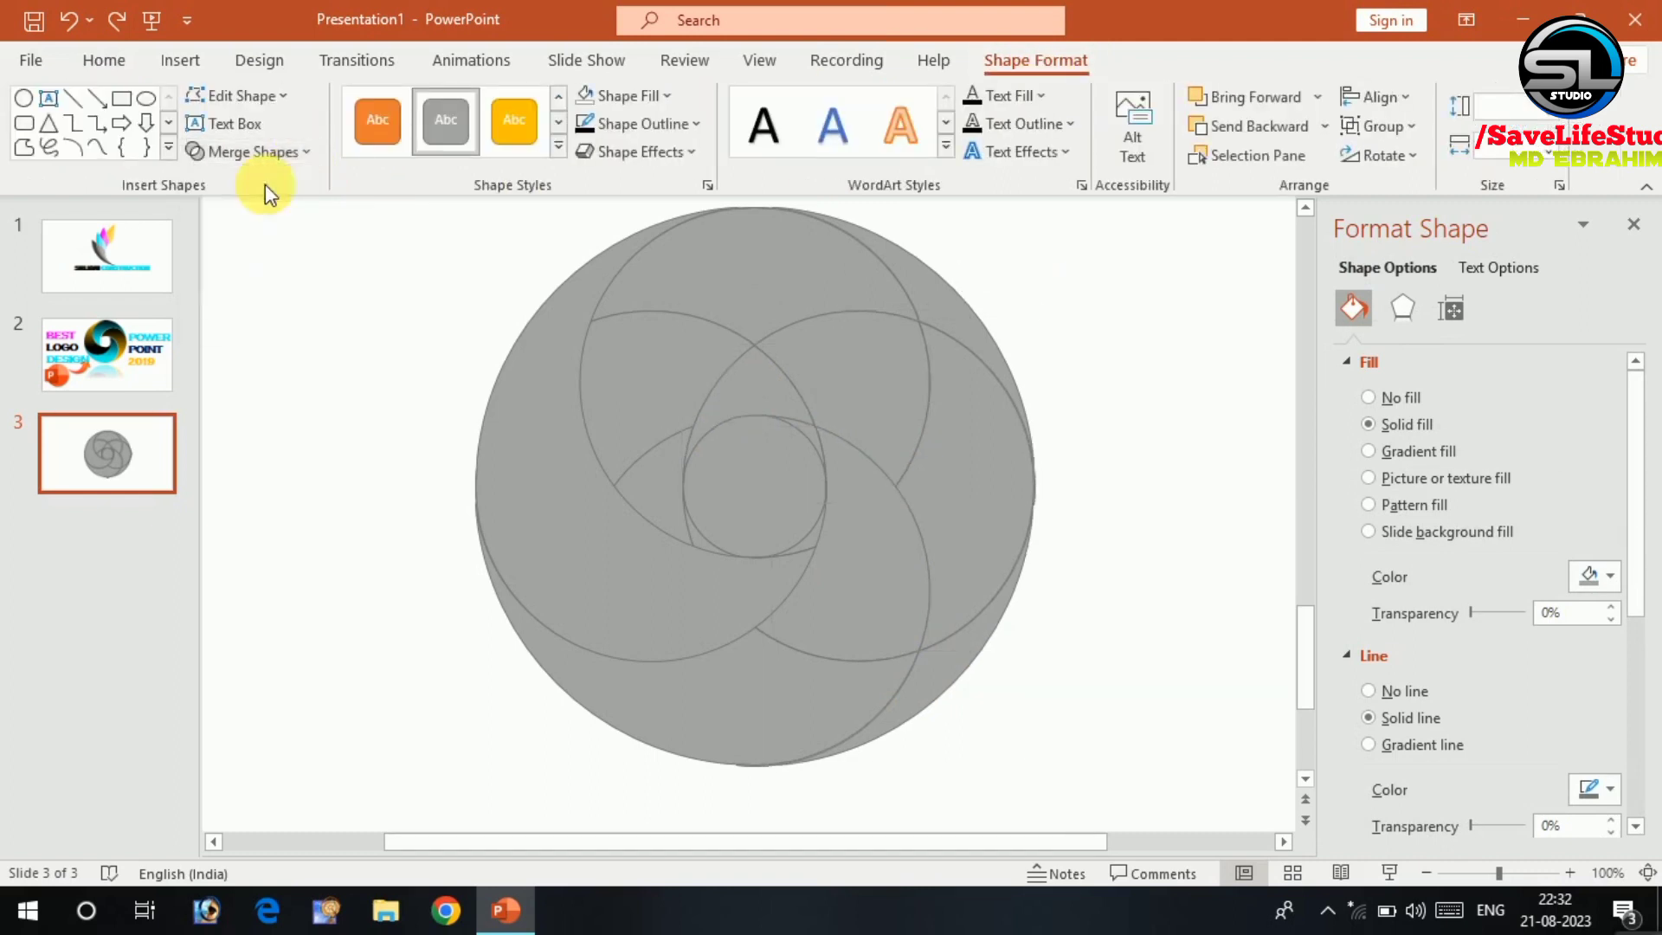
# Union the small near-centre piece, its surrounding pieces and two upper-right pieces into another petal.
pyautogui.click(450, 419)
pyautogui.click(694, 533)
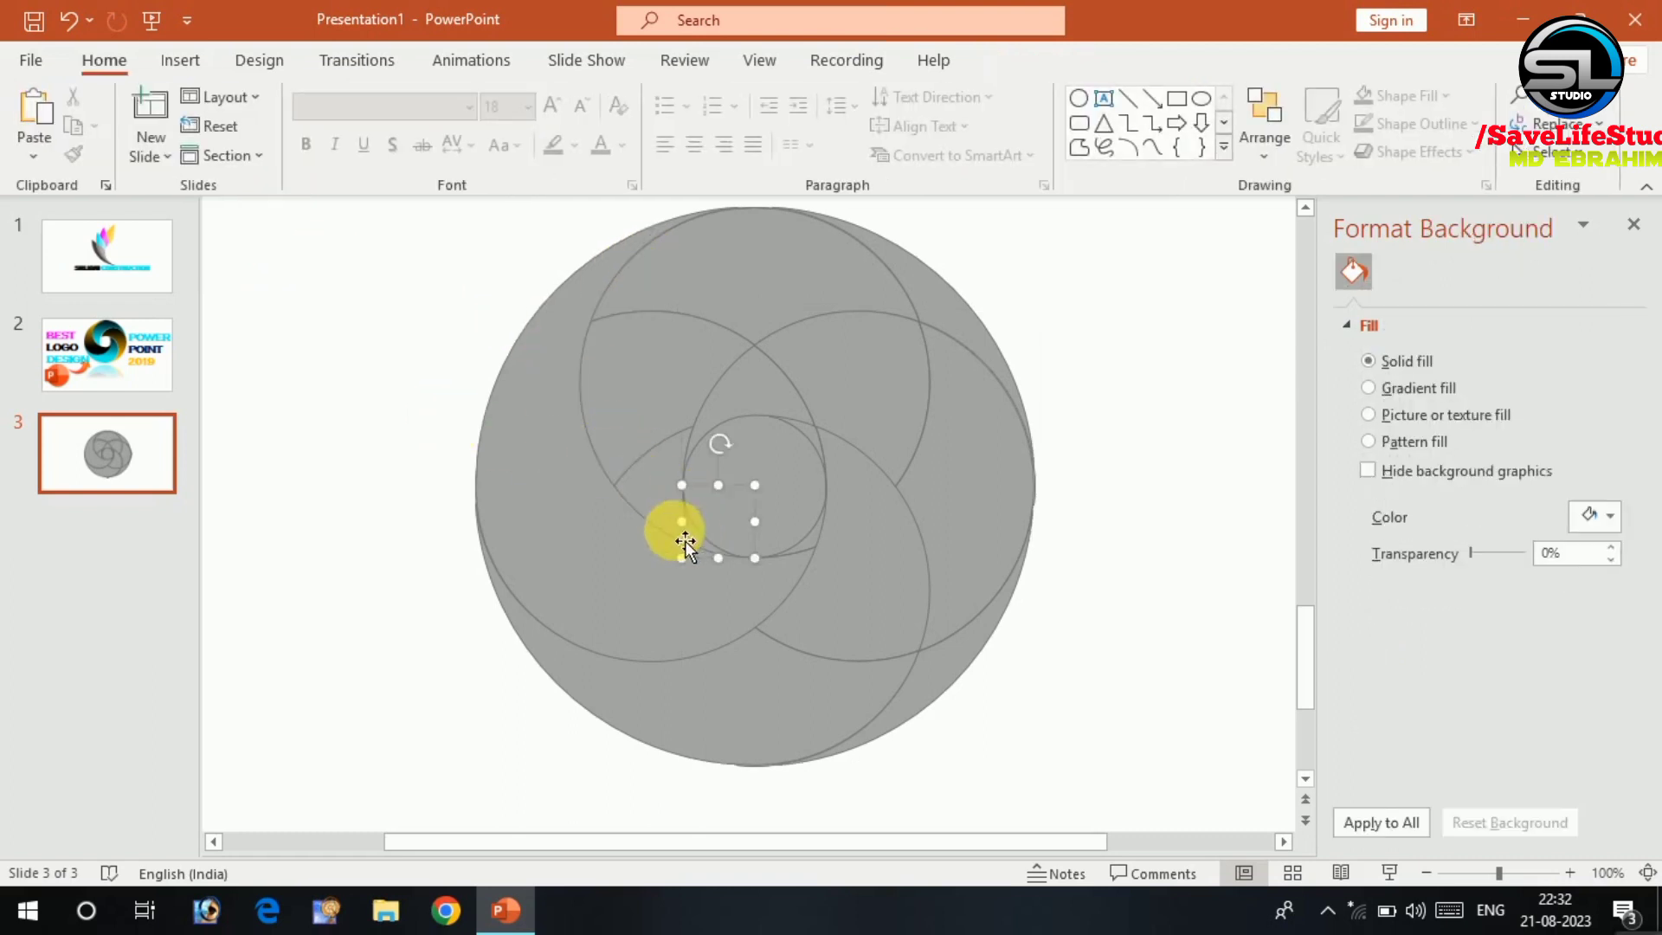
pyautogui.keyDown('shift'); pyautogui.click(652, 412); pyautogui.keyUp('shift')
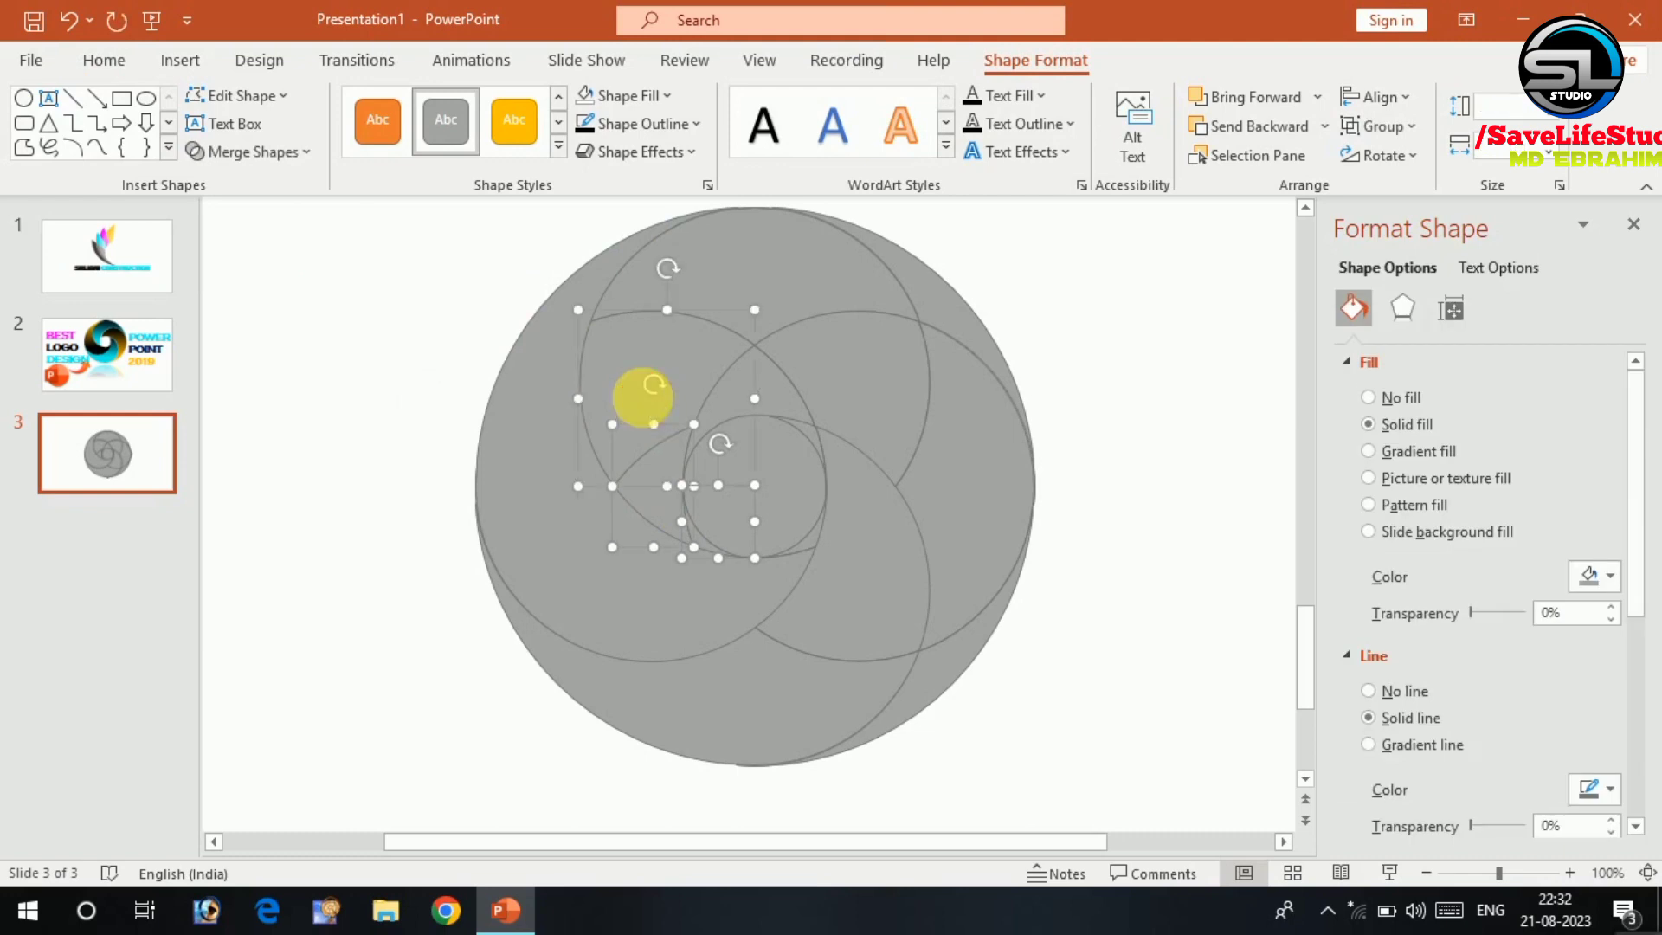
pyautogui.keyDown('shift'); pyautogui.click(740, 277); pyautogui.keyUp('shift')
pyautogui.keyDown('shift'); pyautogui.click(935, 299); pyautogui.keyUp('shift')
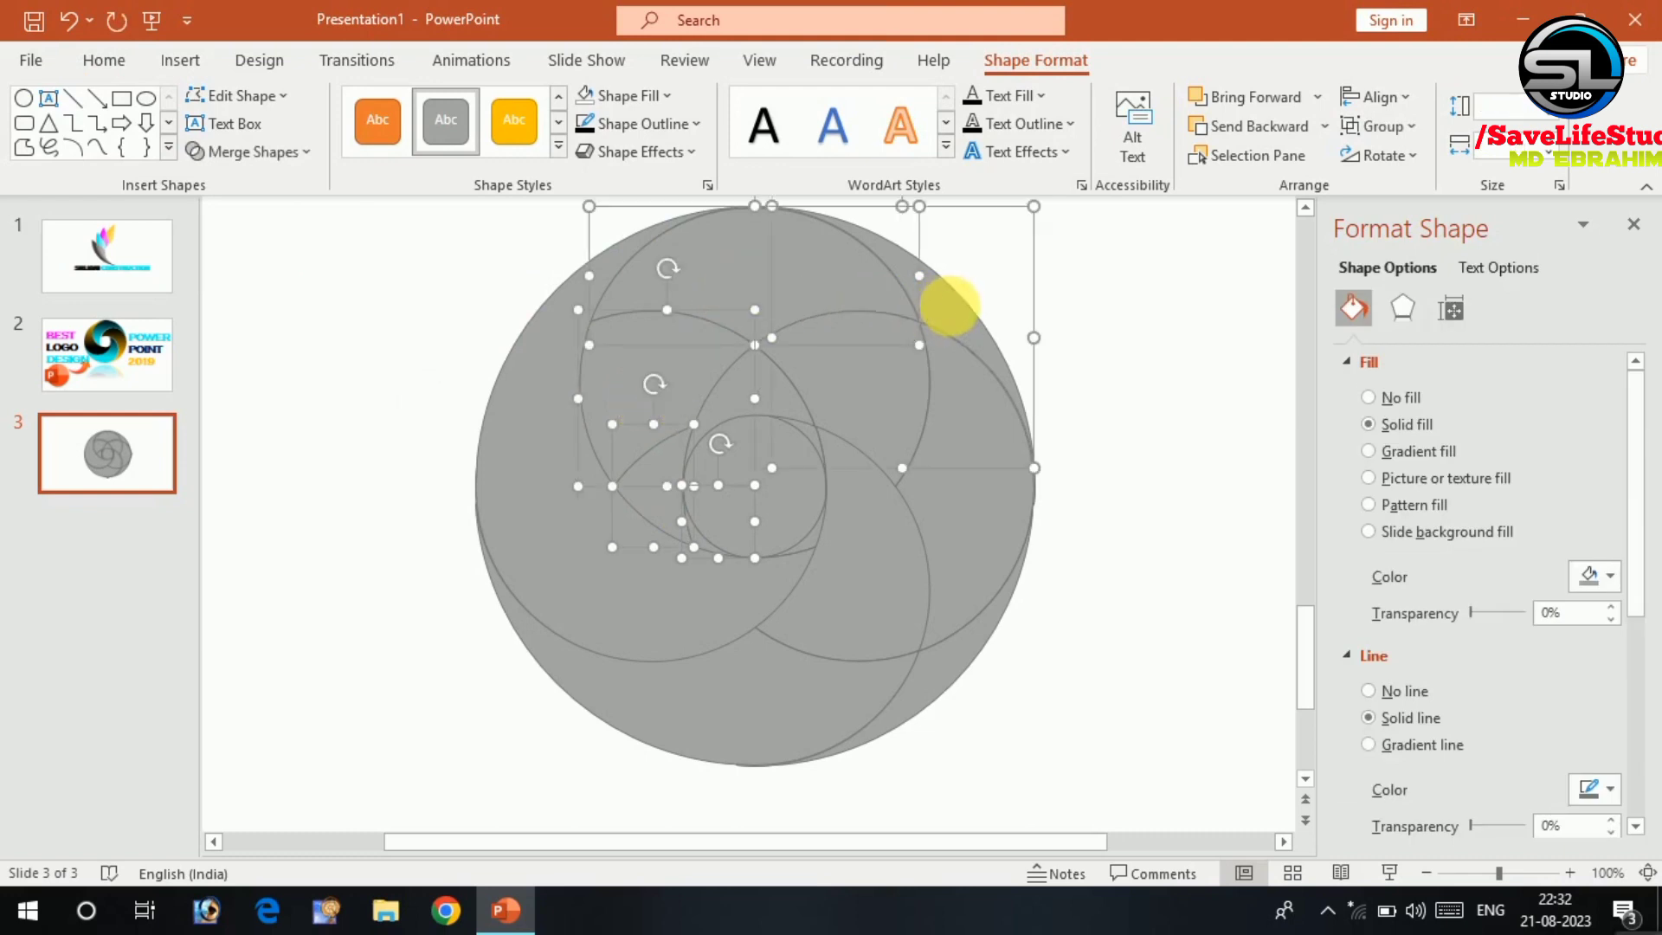
pyautogui.click(298, 152)
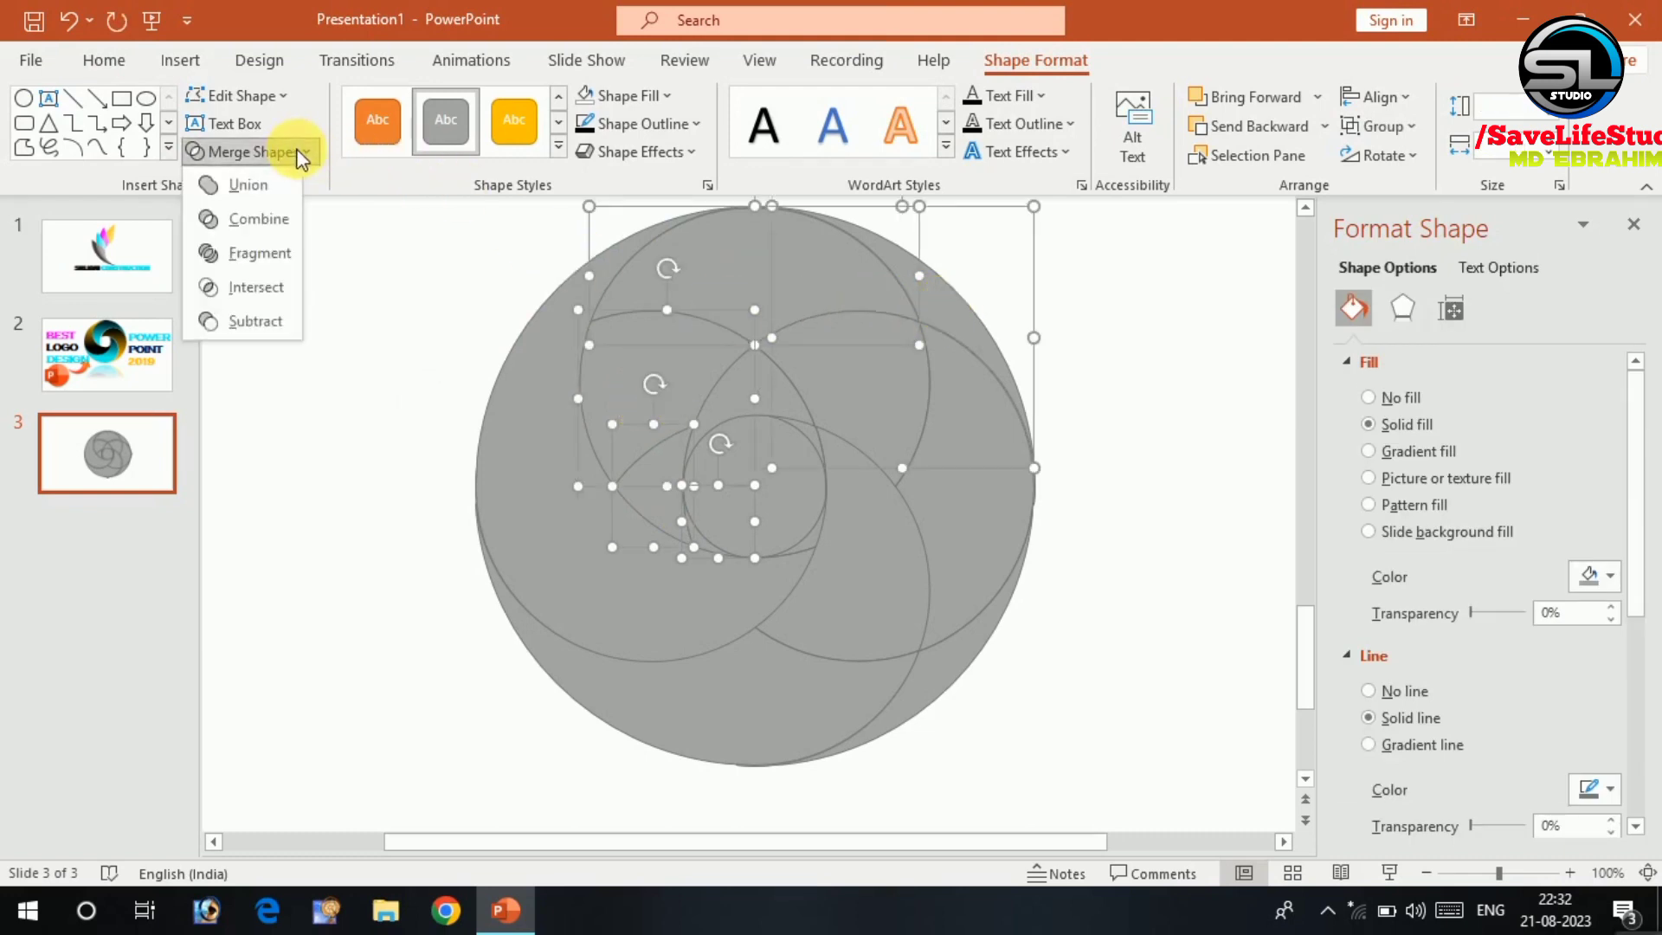
pyautogui.click(271, 189)
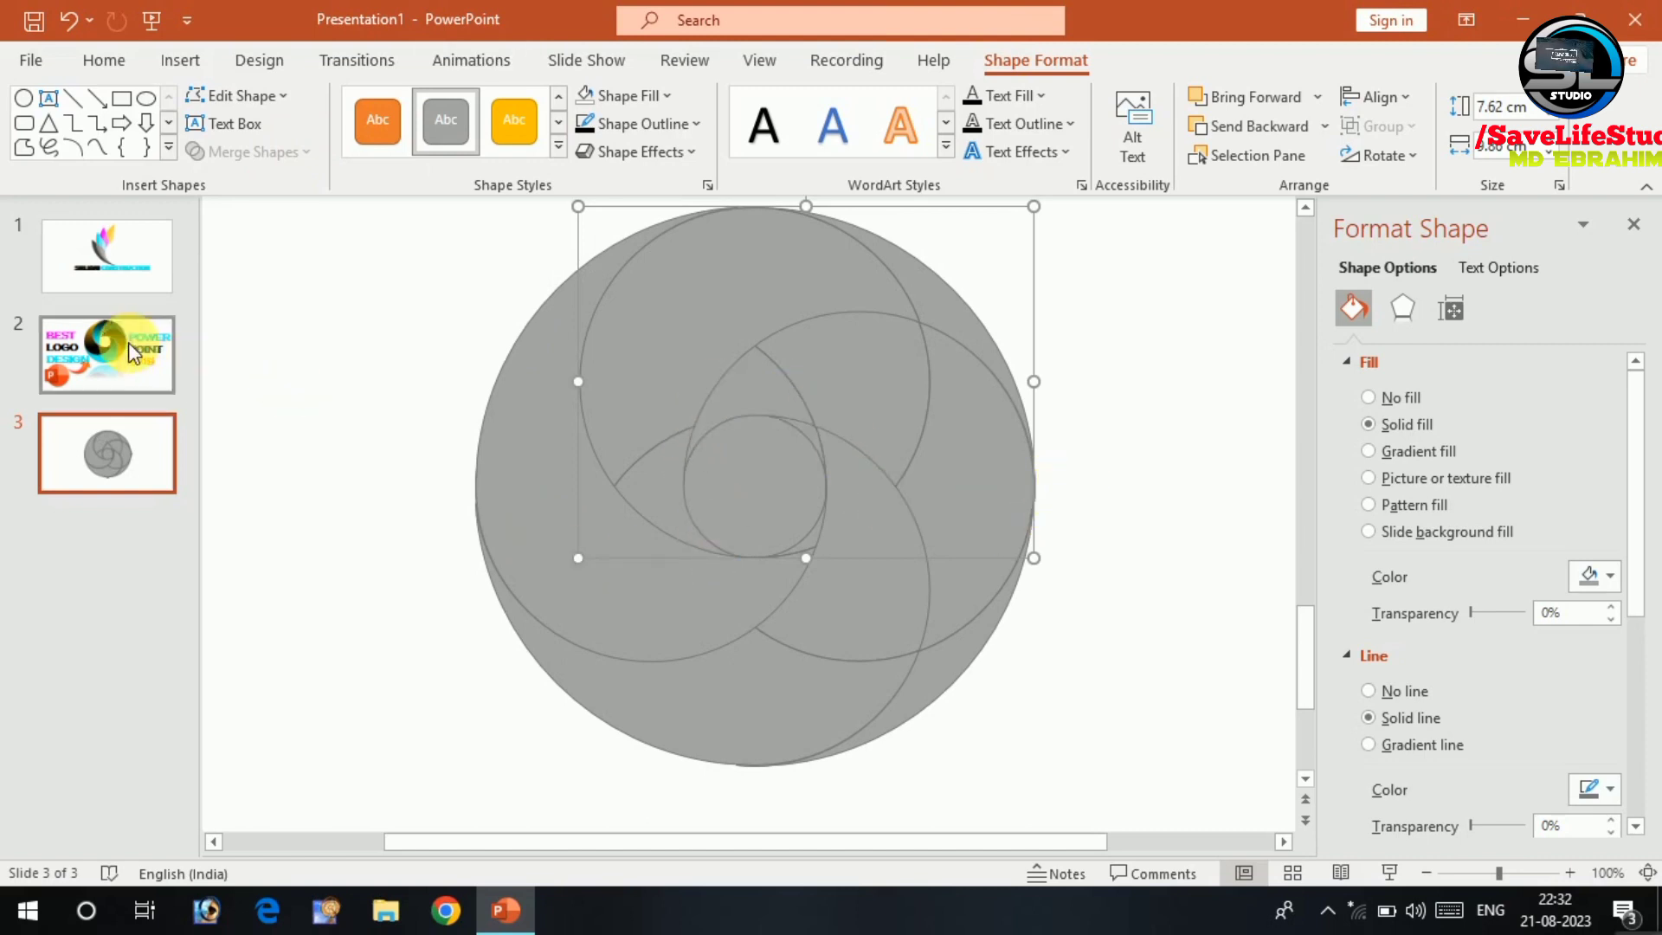
# Move the small centre circle out to the upper right, undoing an accidental crescent shift.
pyautogui.scroll(-3, 620, 426)
pyautogui.click(403, 318)
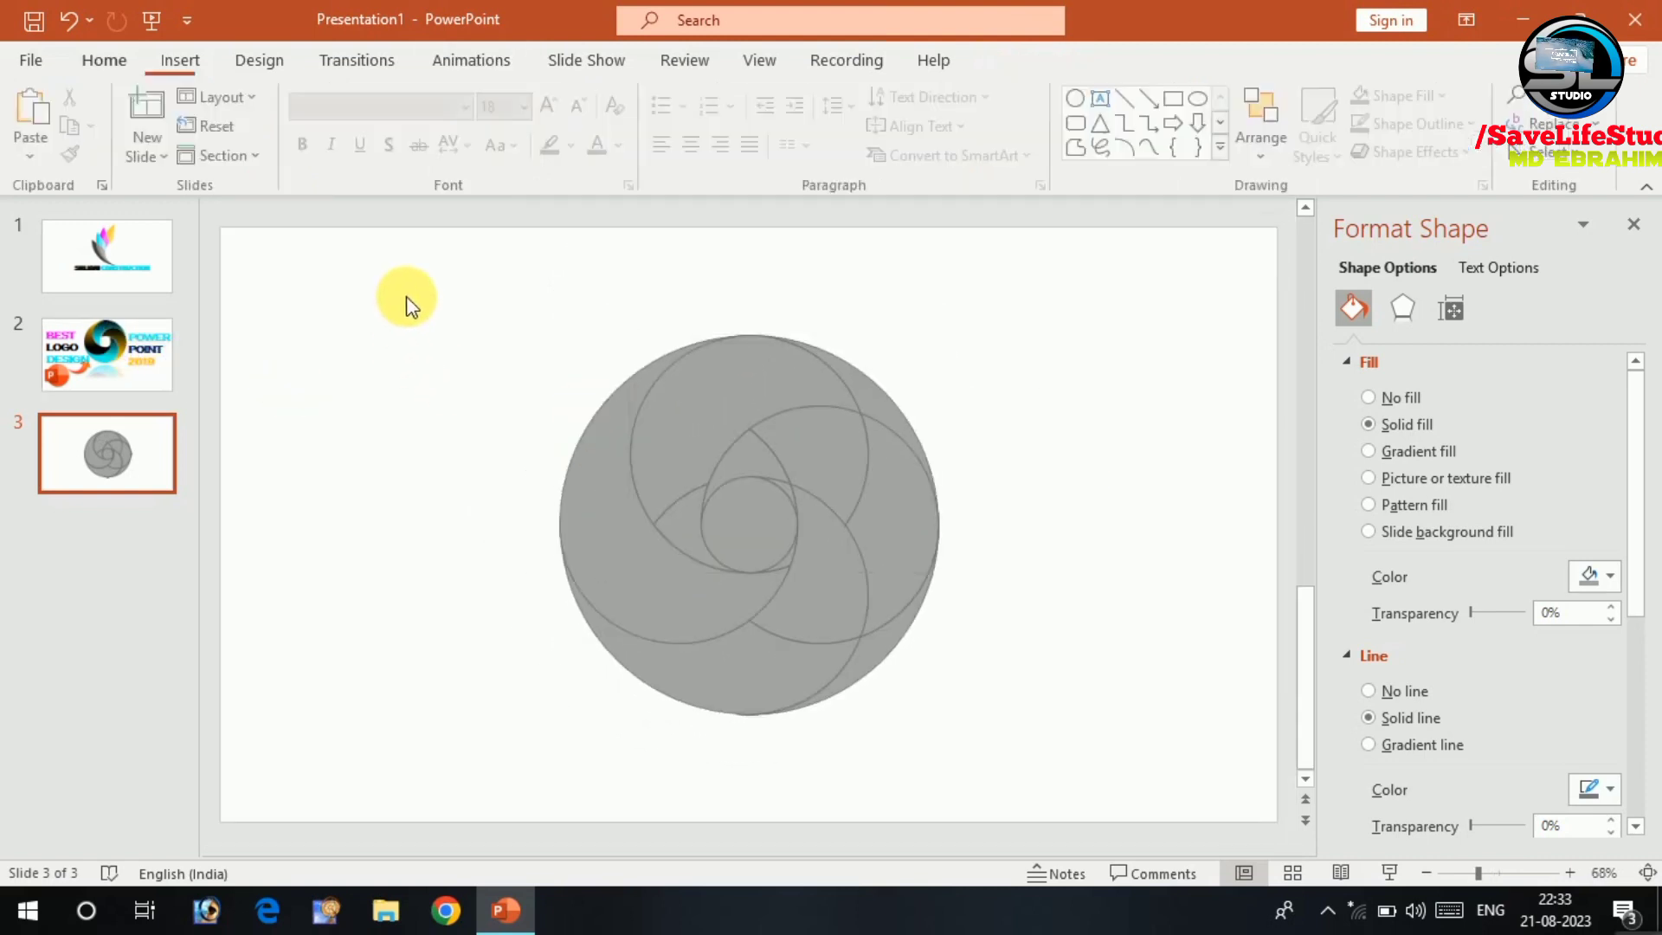
pyautogui.click(748, 515)
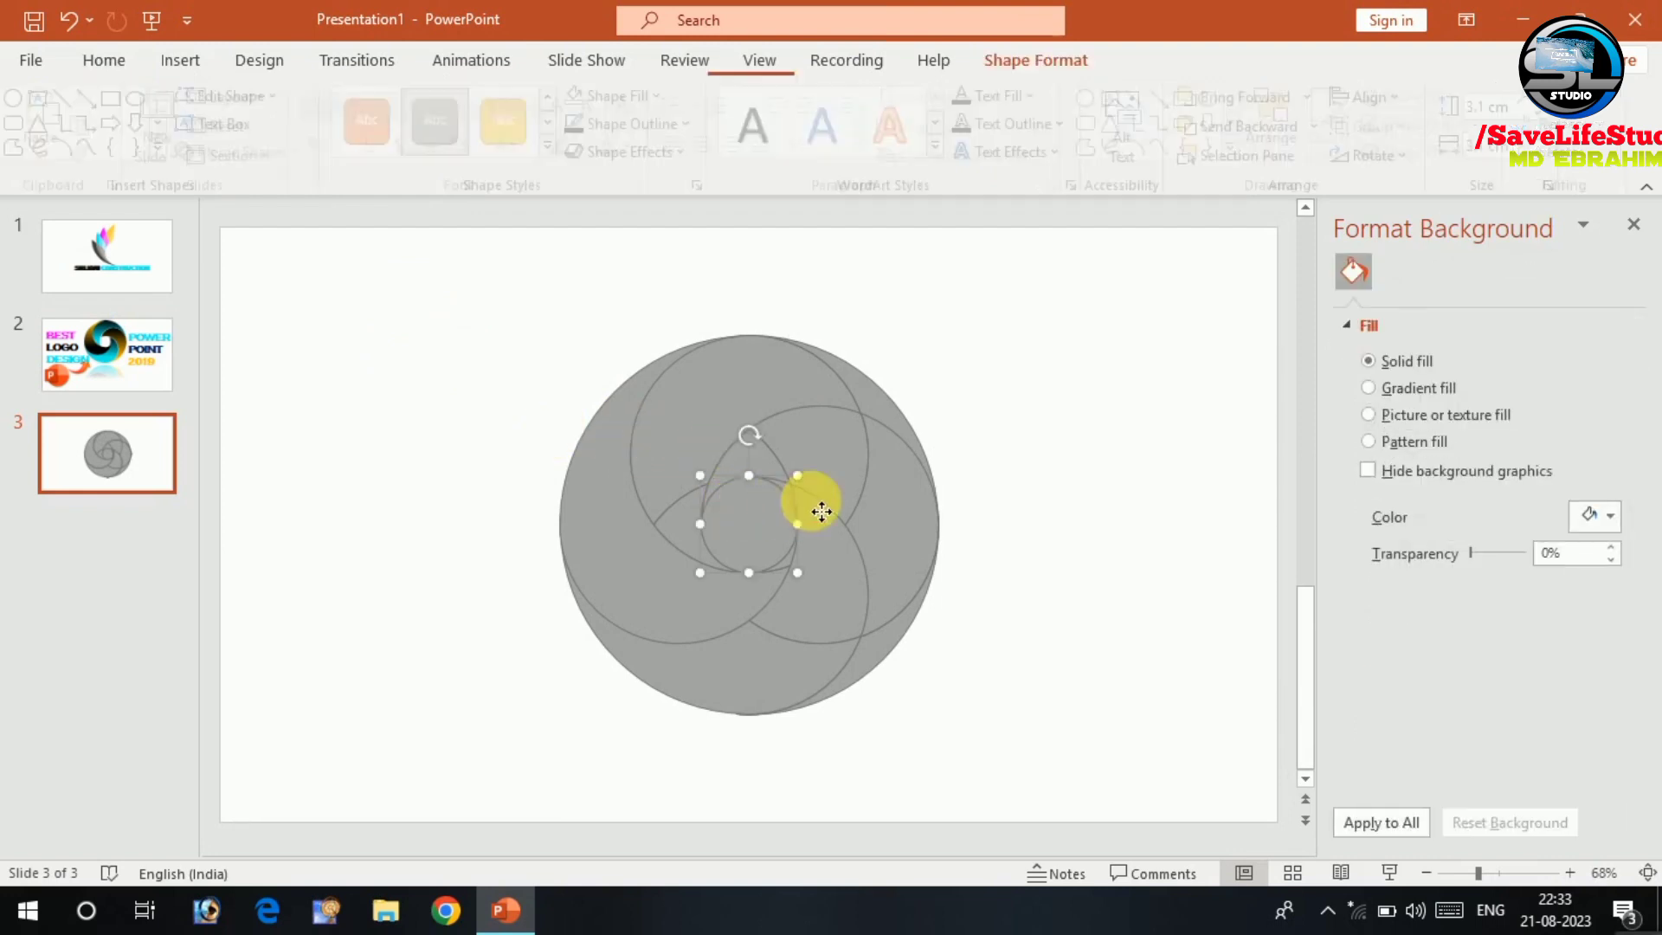
pyautogui.moveTo(749, 515); pyautogui.dragTo(1144, 407)
pyautogui.moveTo(740, 409)
pyautogui.mouseDown()
pyautogui.moveTo(752, 393)
pyautogui.moveTo(730, 390)
pyautogui.moveTo(736, 415)
pyautogui.mouseUp()
pyautogui.hotkey('ctrl', 'z')
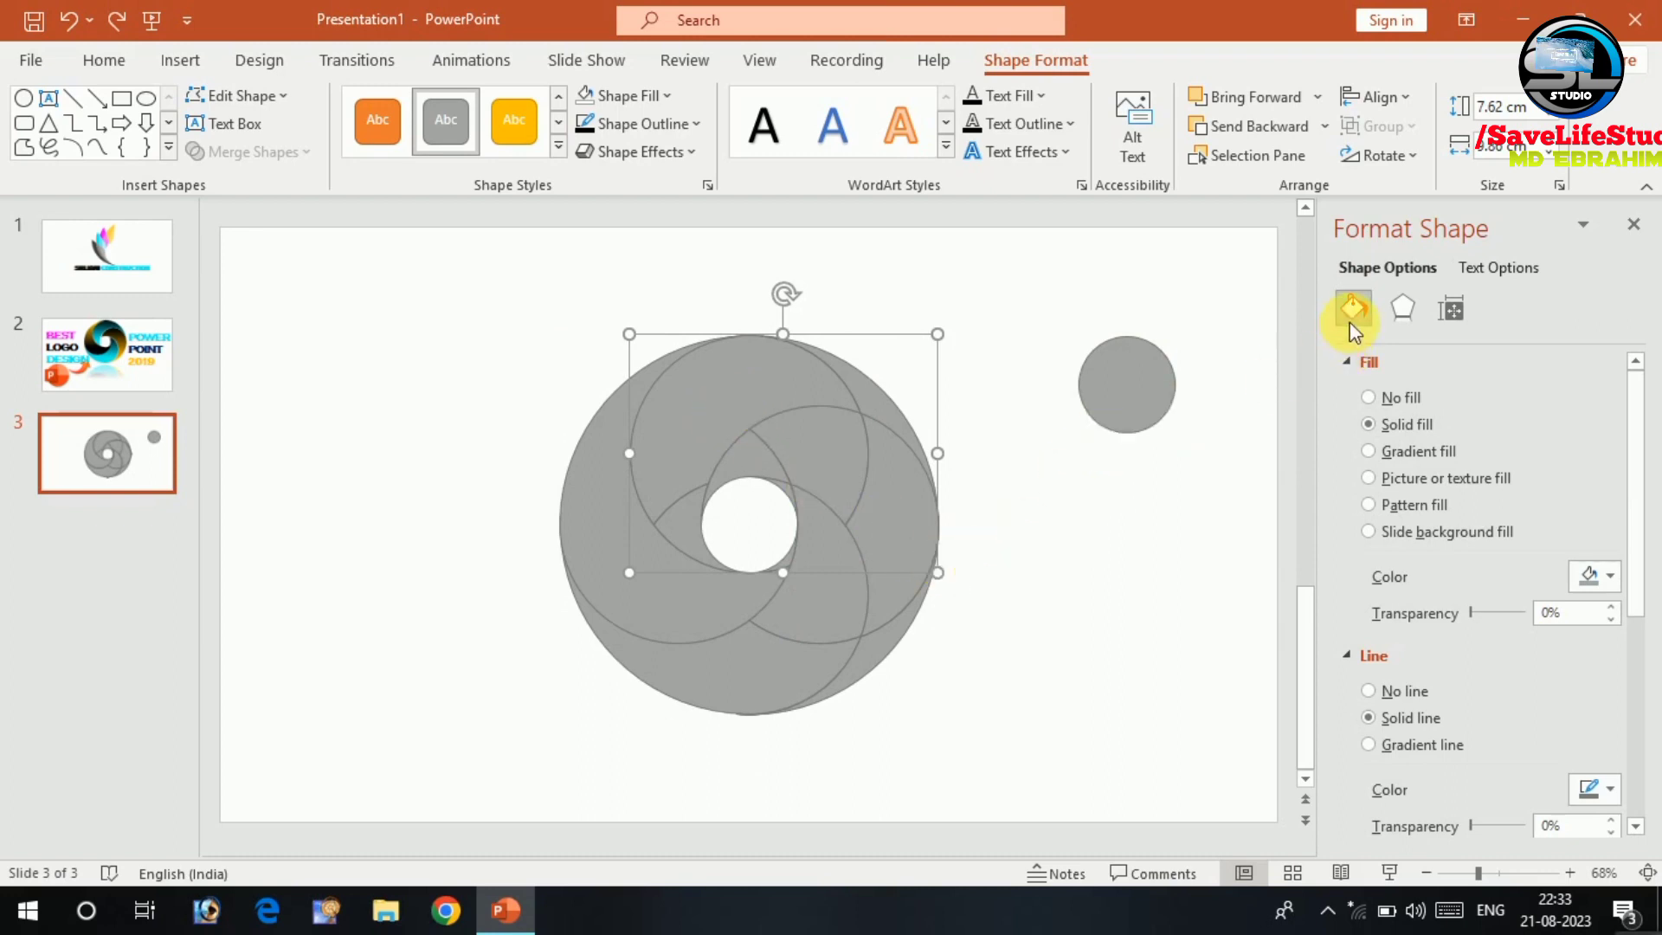
# Fill the upper swirl piece with a gradient from black at 4% to cyan.
pyautogui.click(1373, 450)
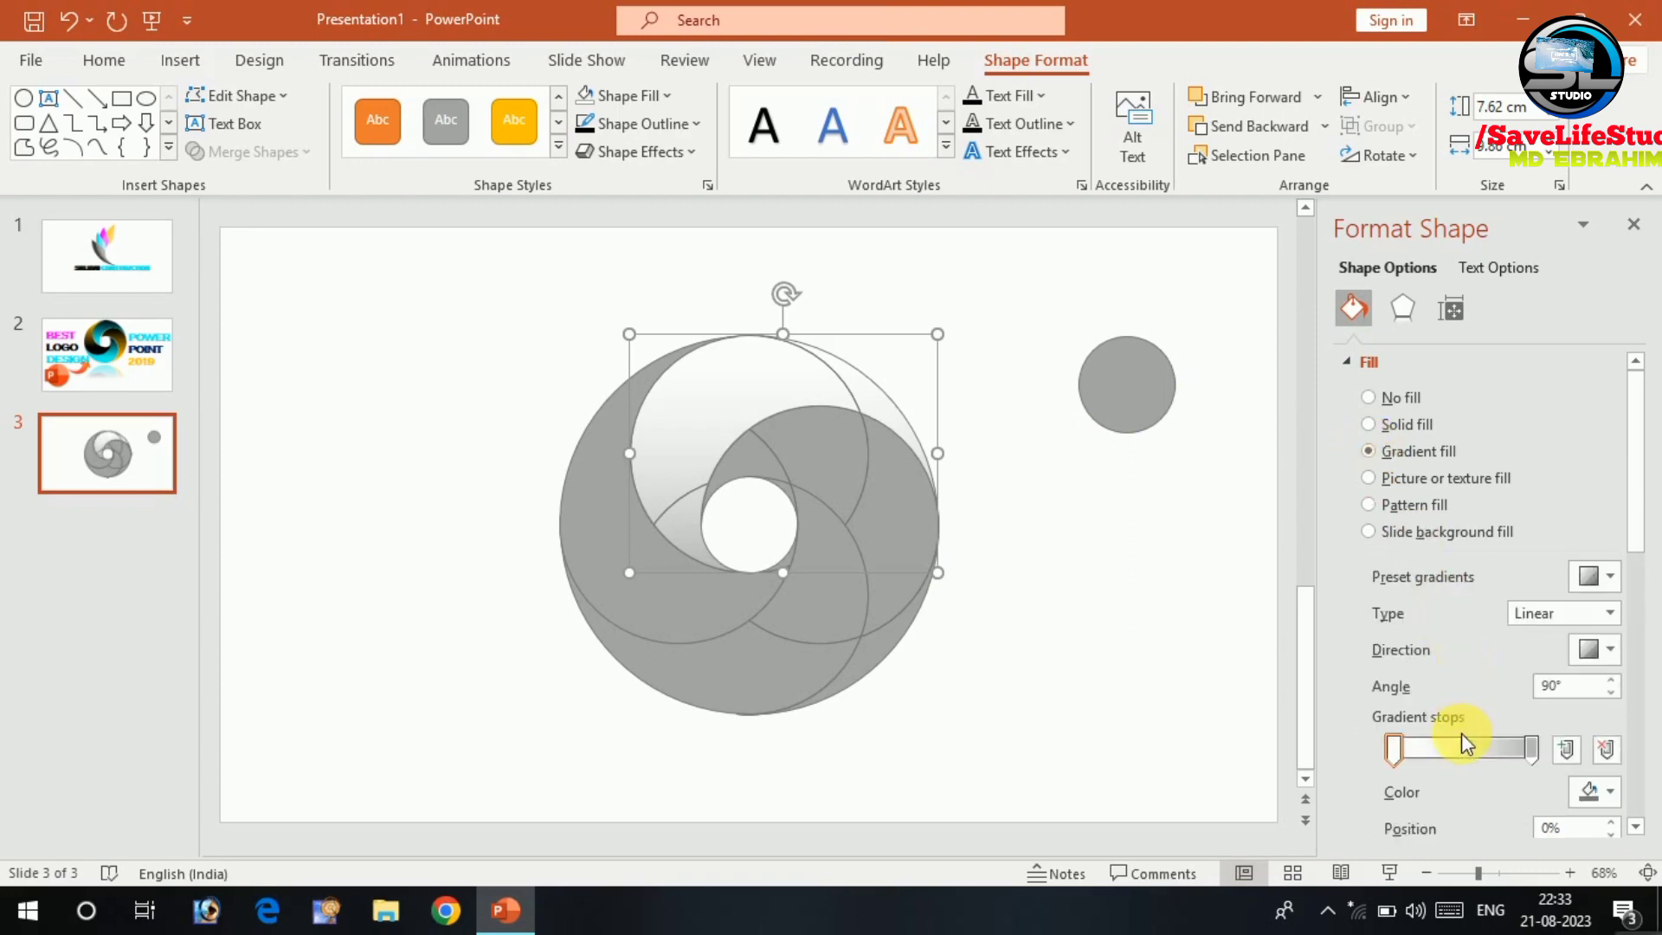
pyautogui.moveTo(1530, 750)
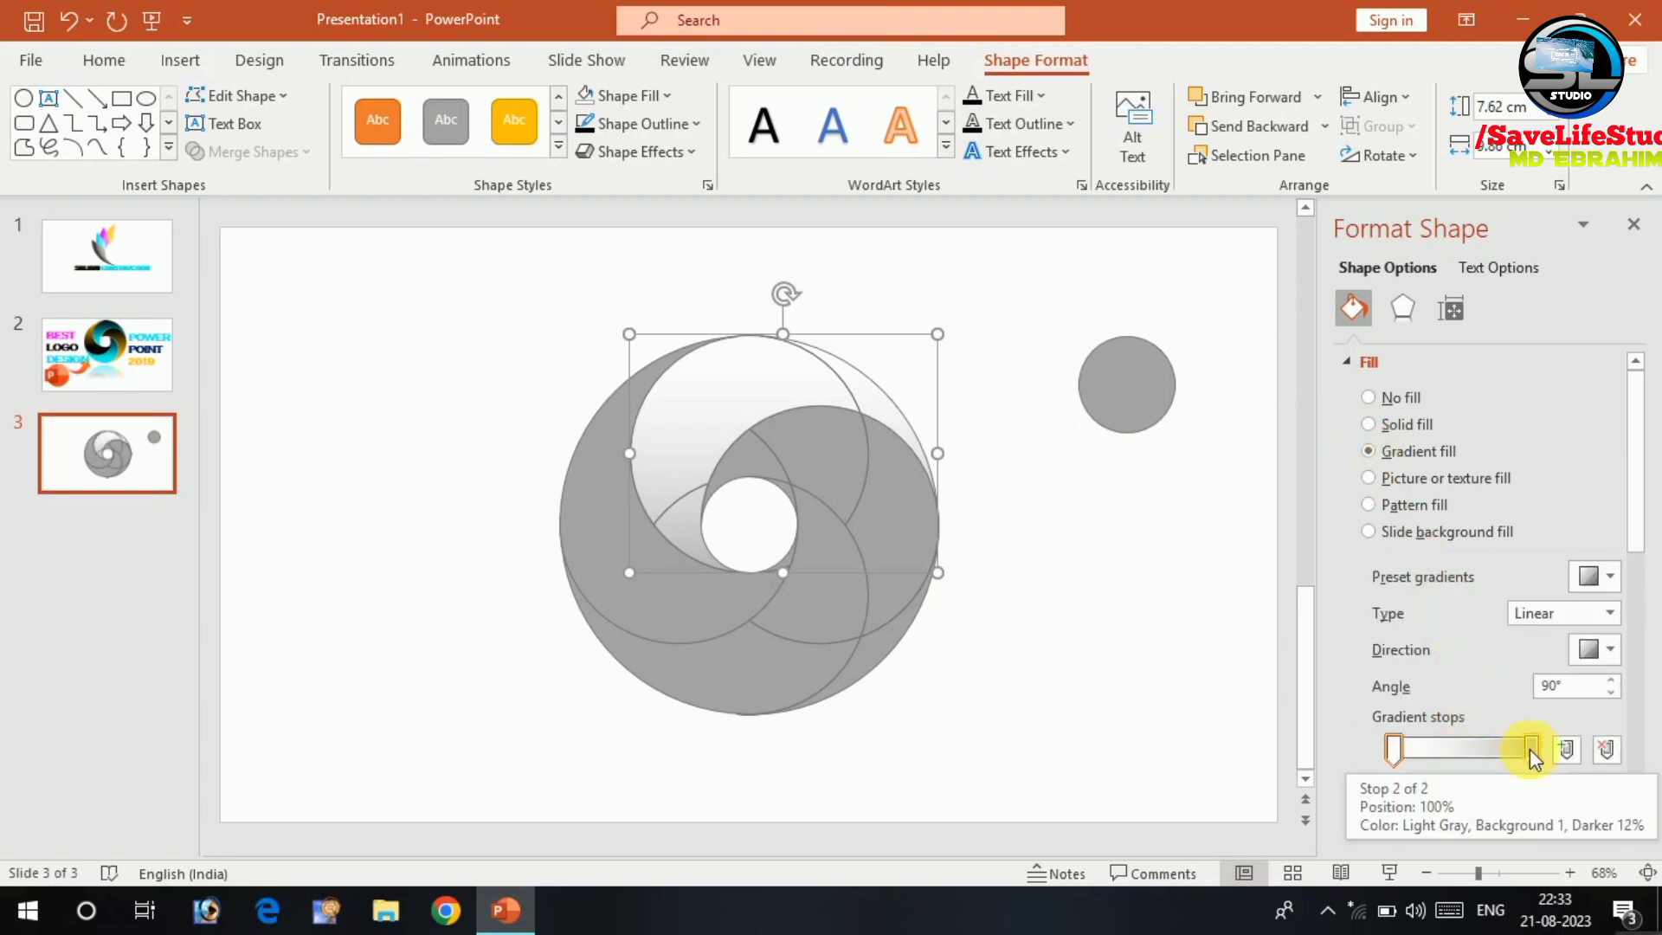
pyautogui.click(1401, 750)
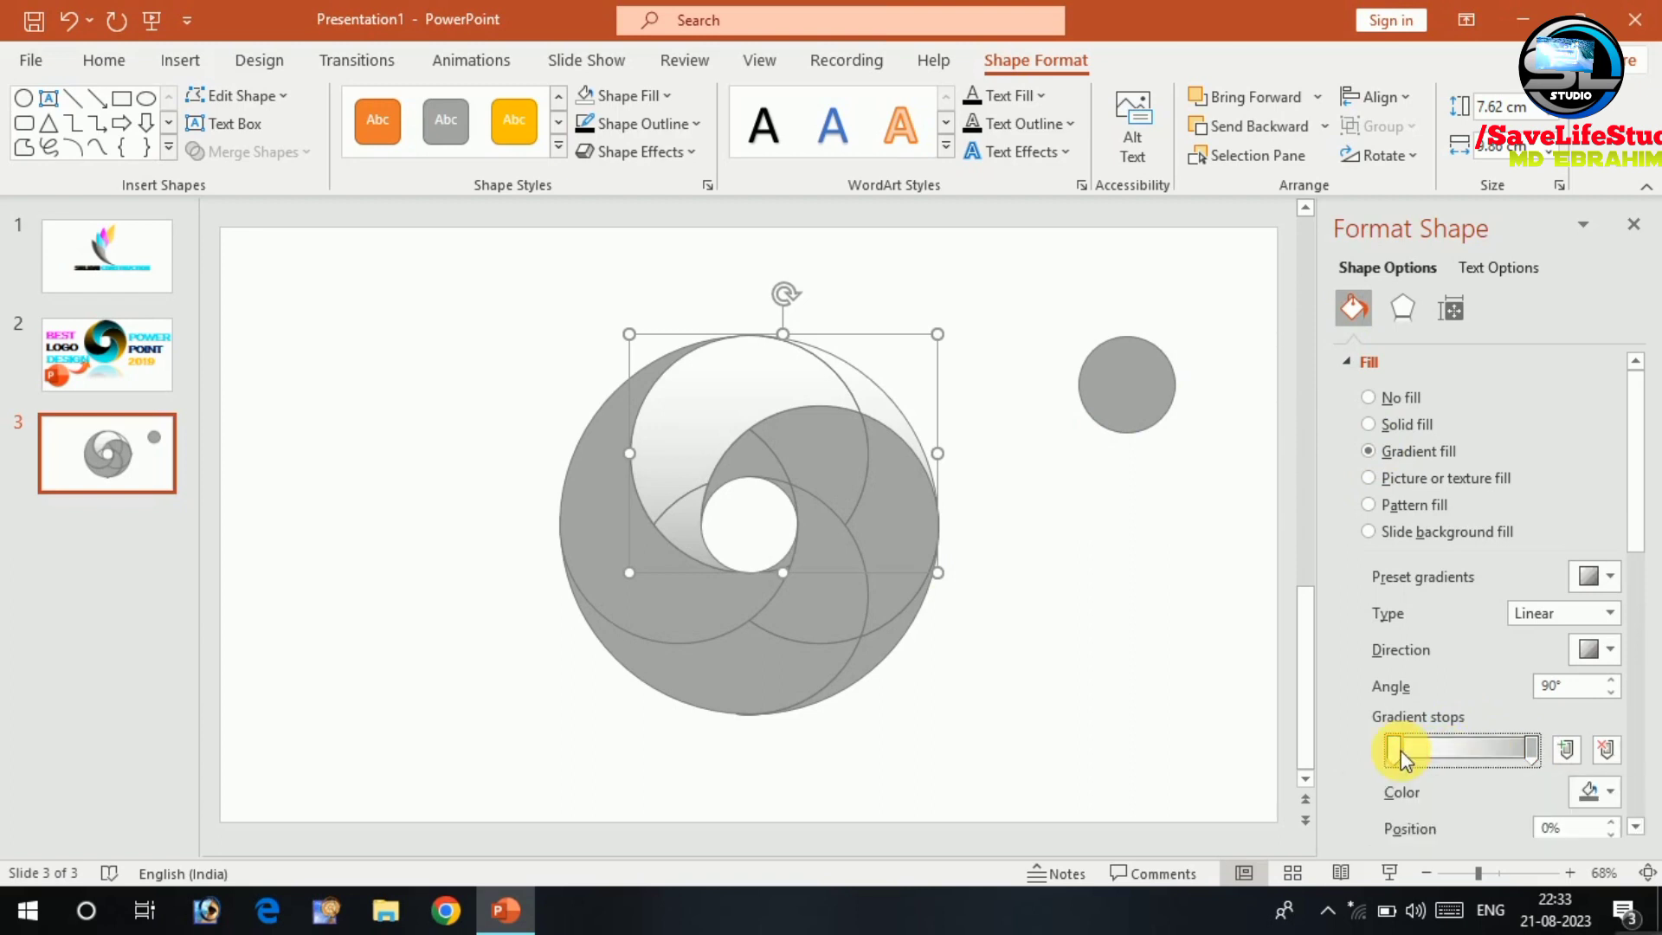
pyautogui.click(1530, 746)
pyautogui.click(1602, 790)
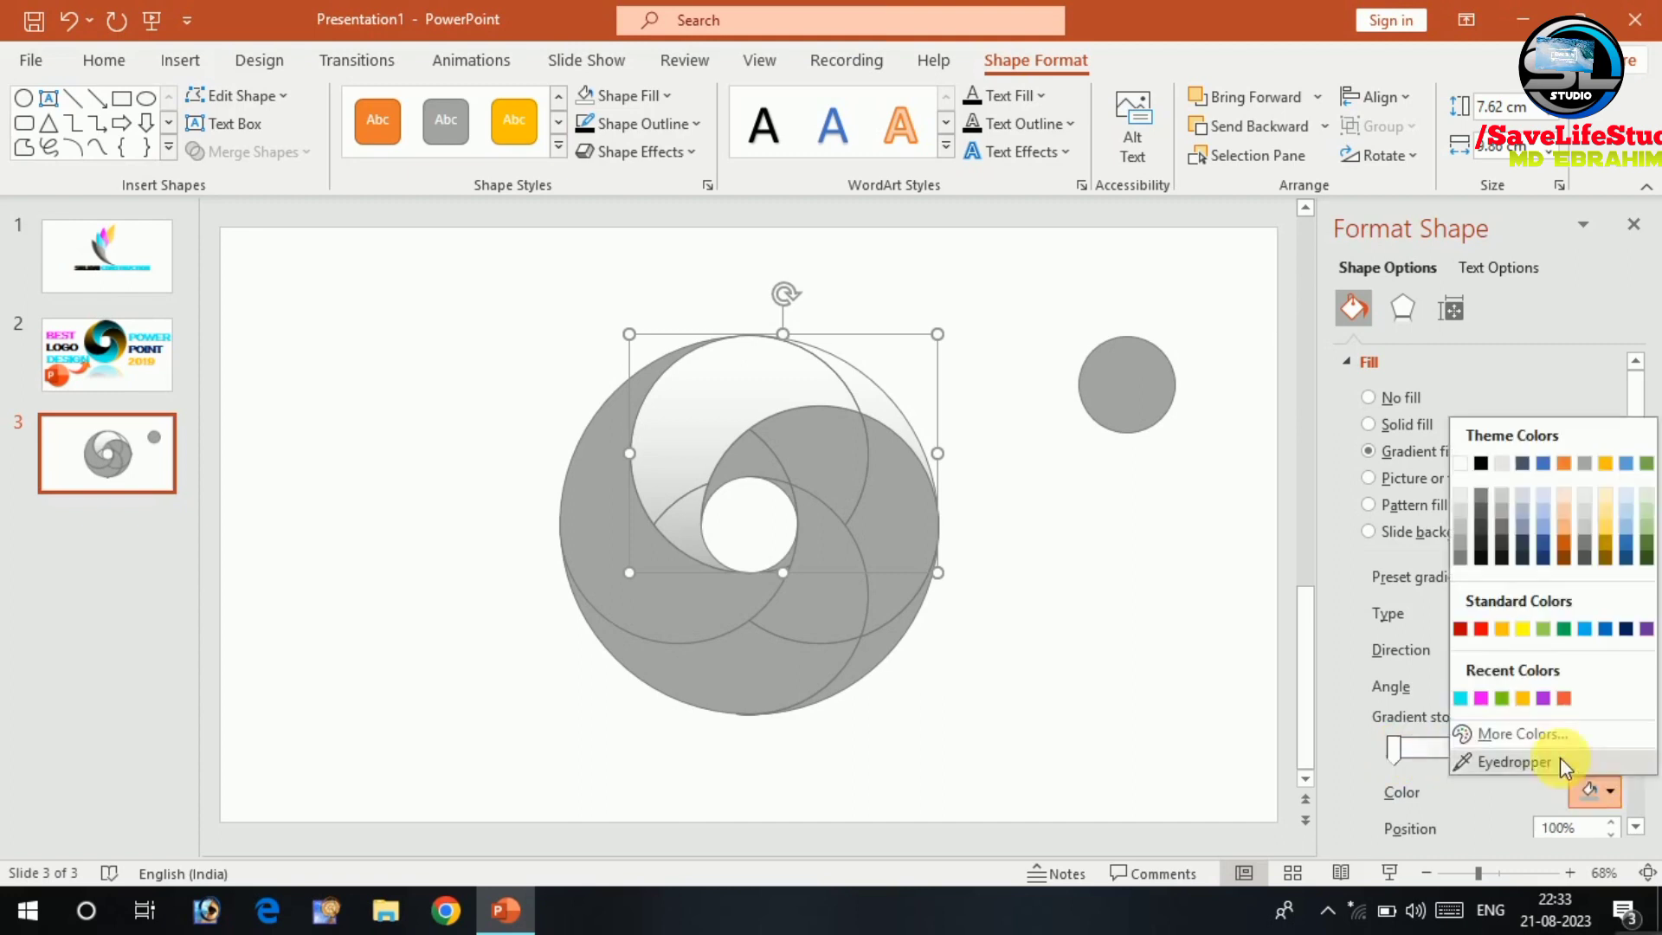
pyautogui.click(1462, 701)
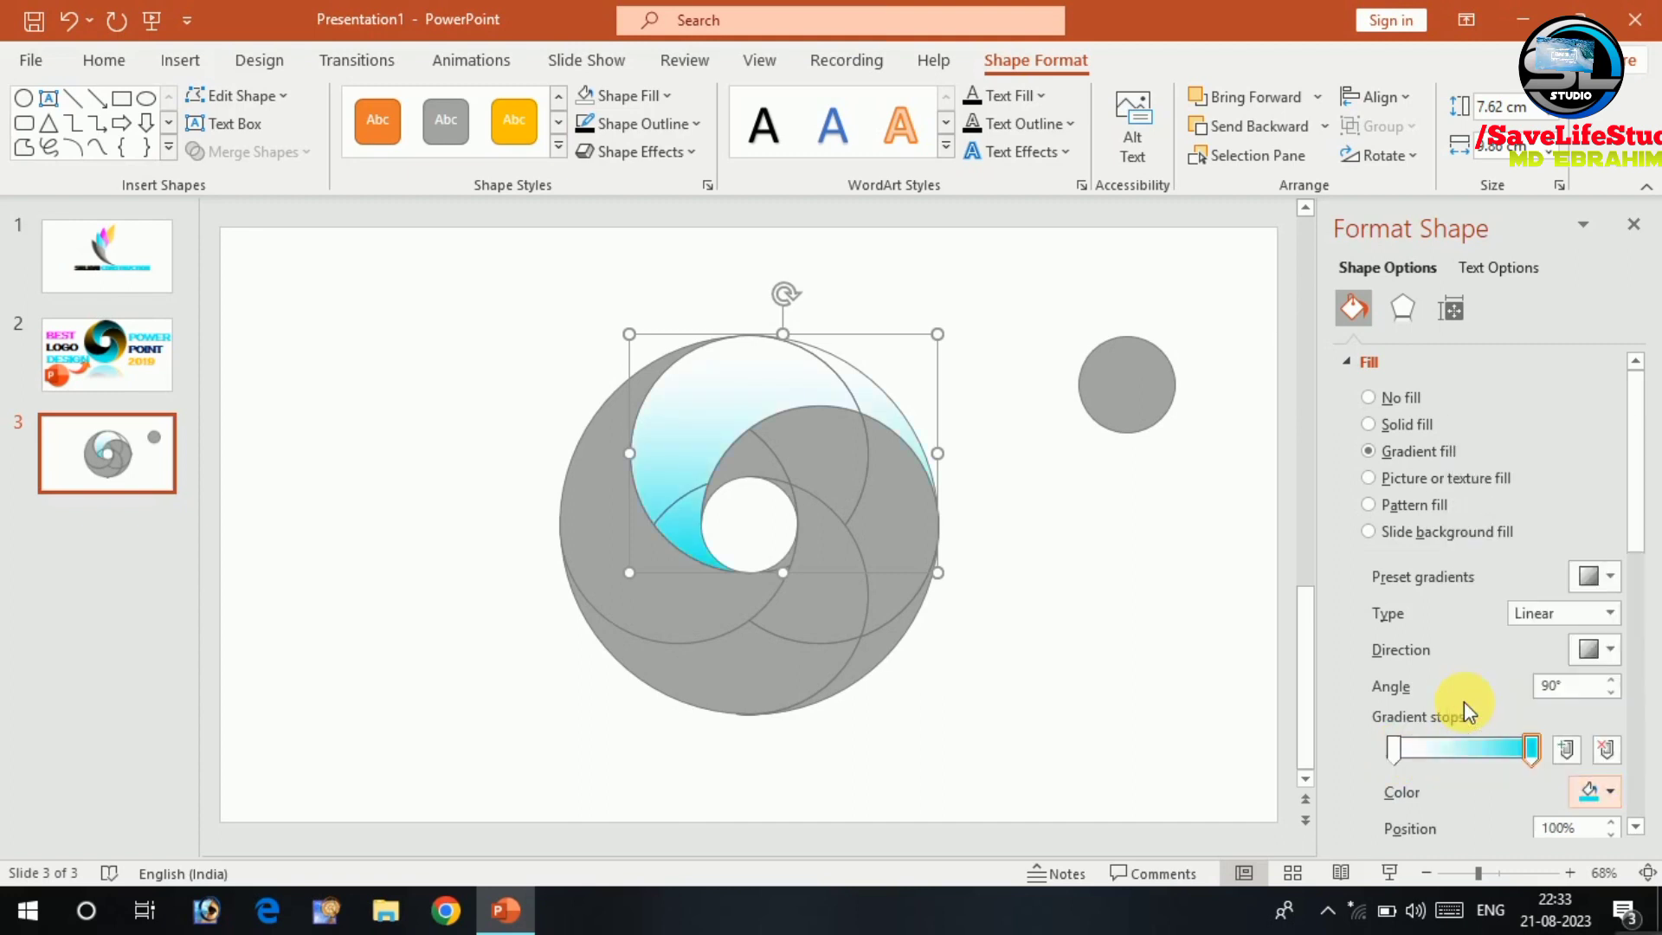
pyautogui.click(1395, 753)
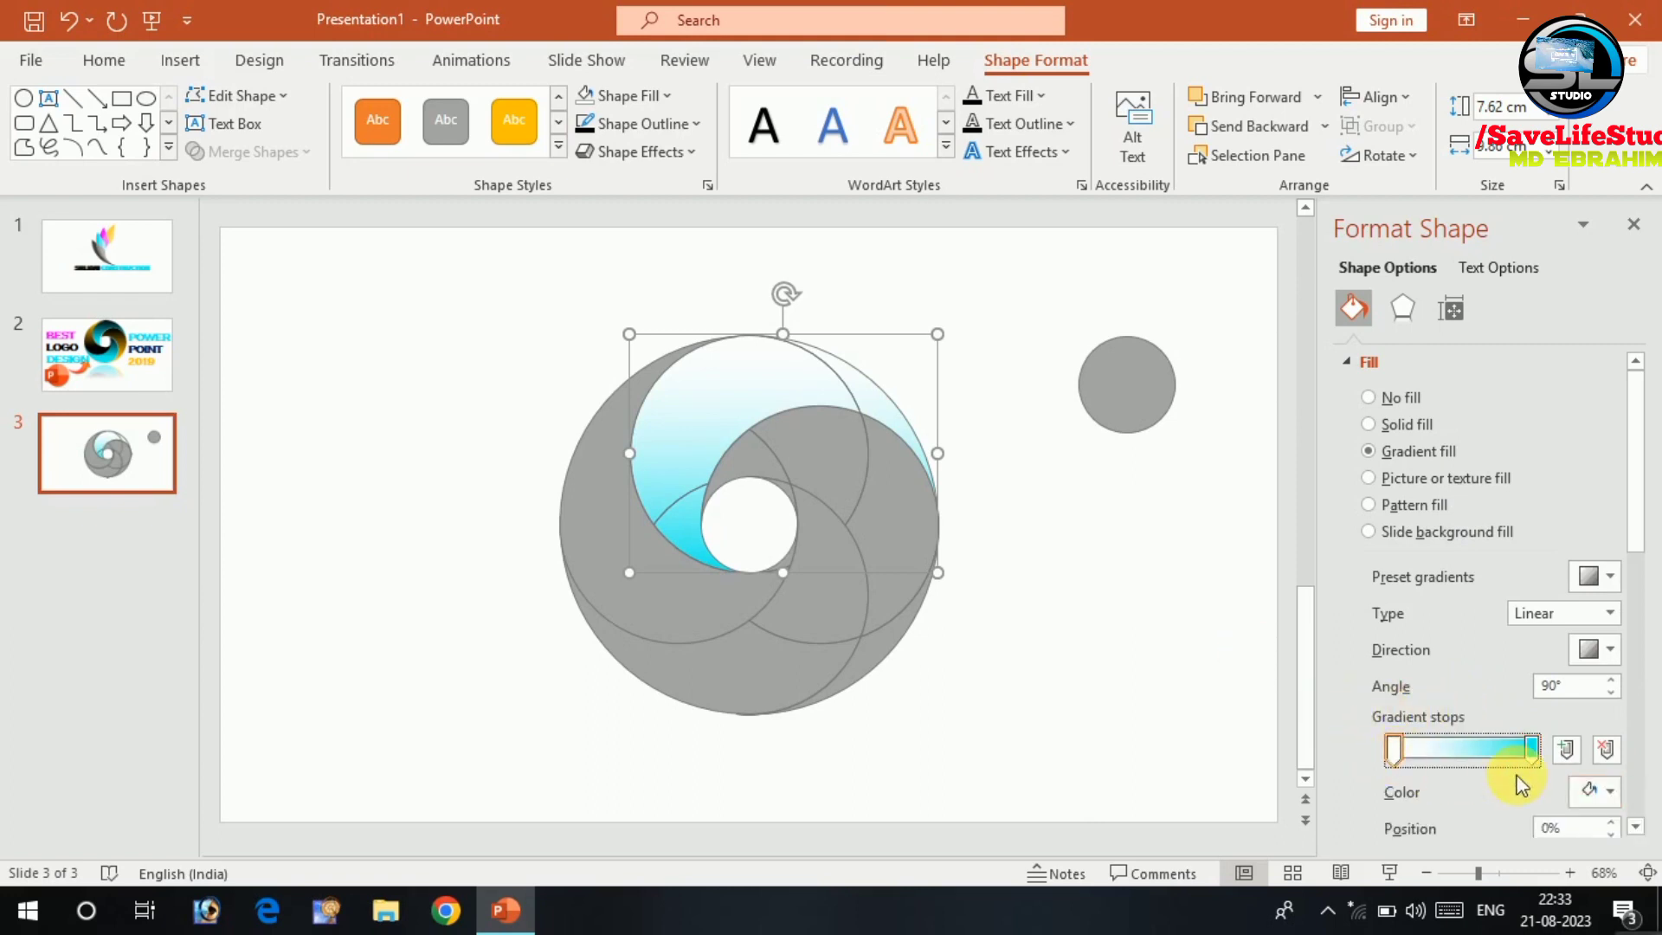
pyautogui.click(1597, 788)
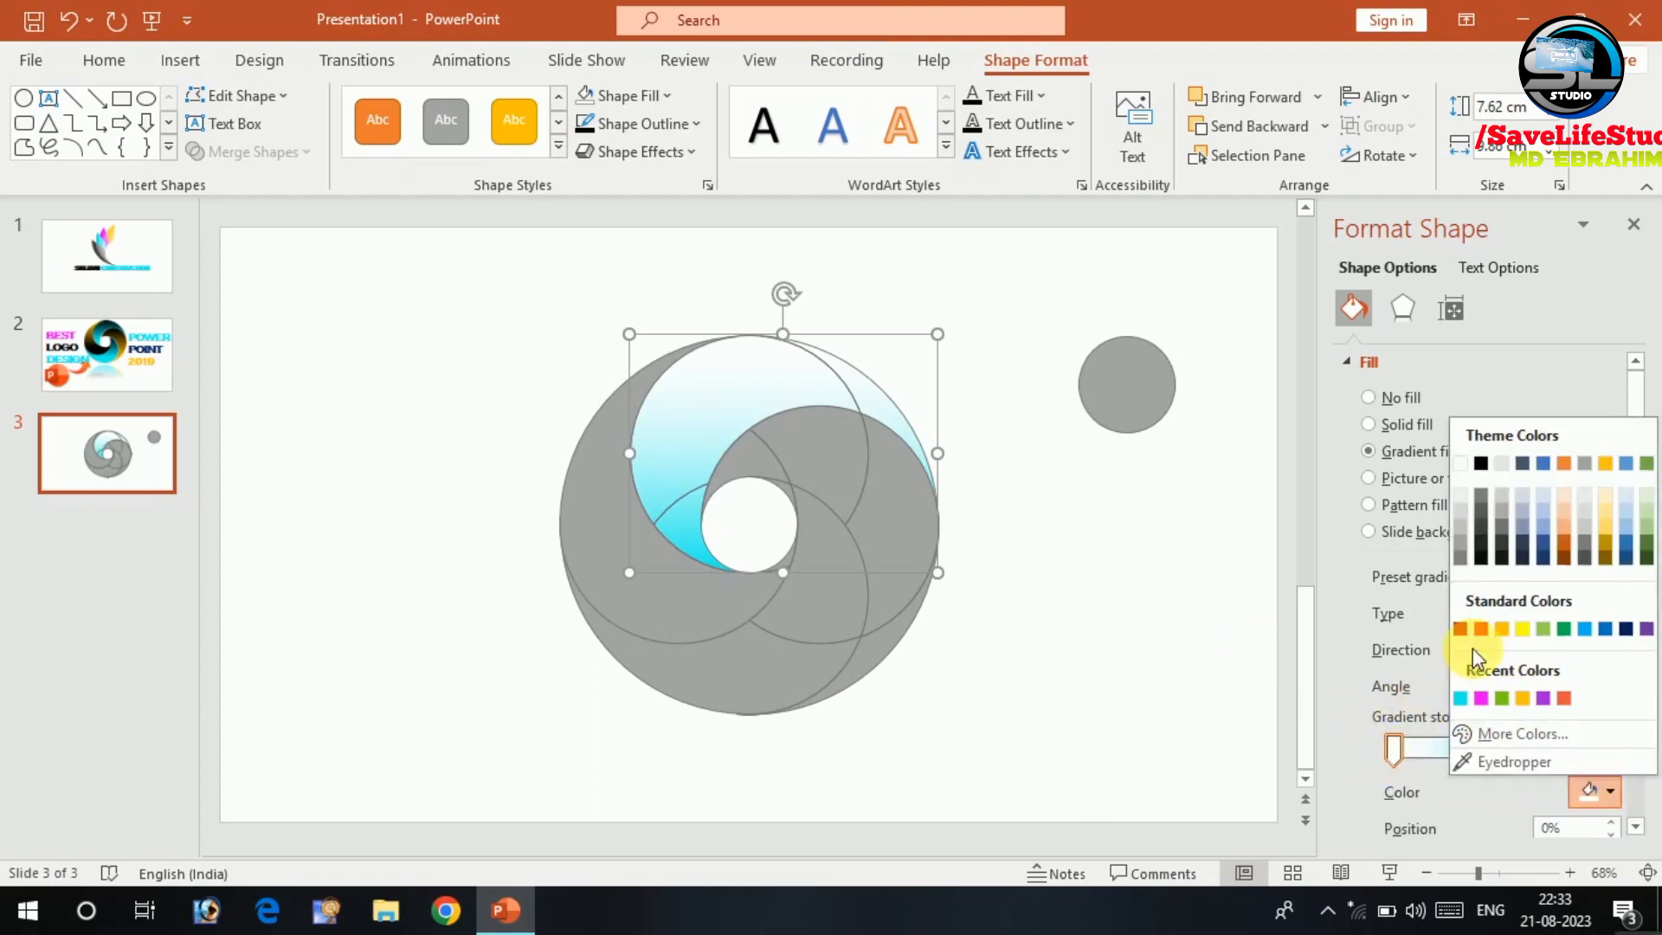
pyautogui.click(1481, 465)
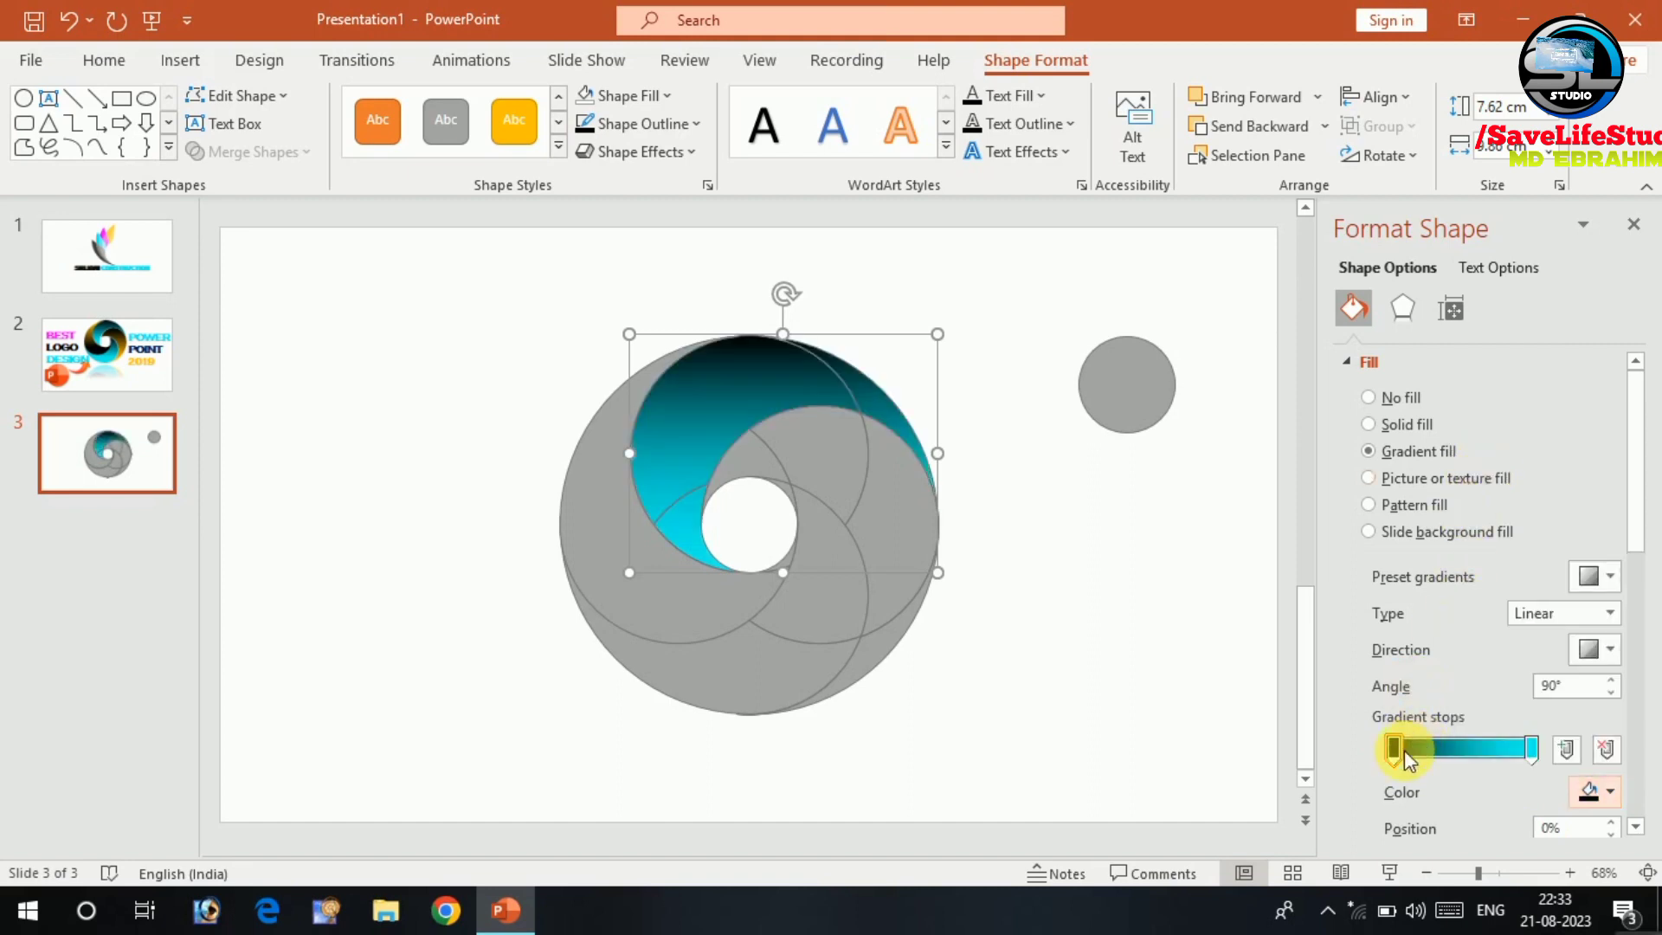
pyautogui.moveTo(1392, 754); pyautogui.dragTo(1399, 754)
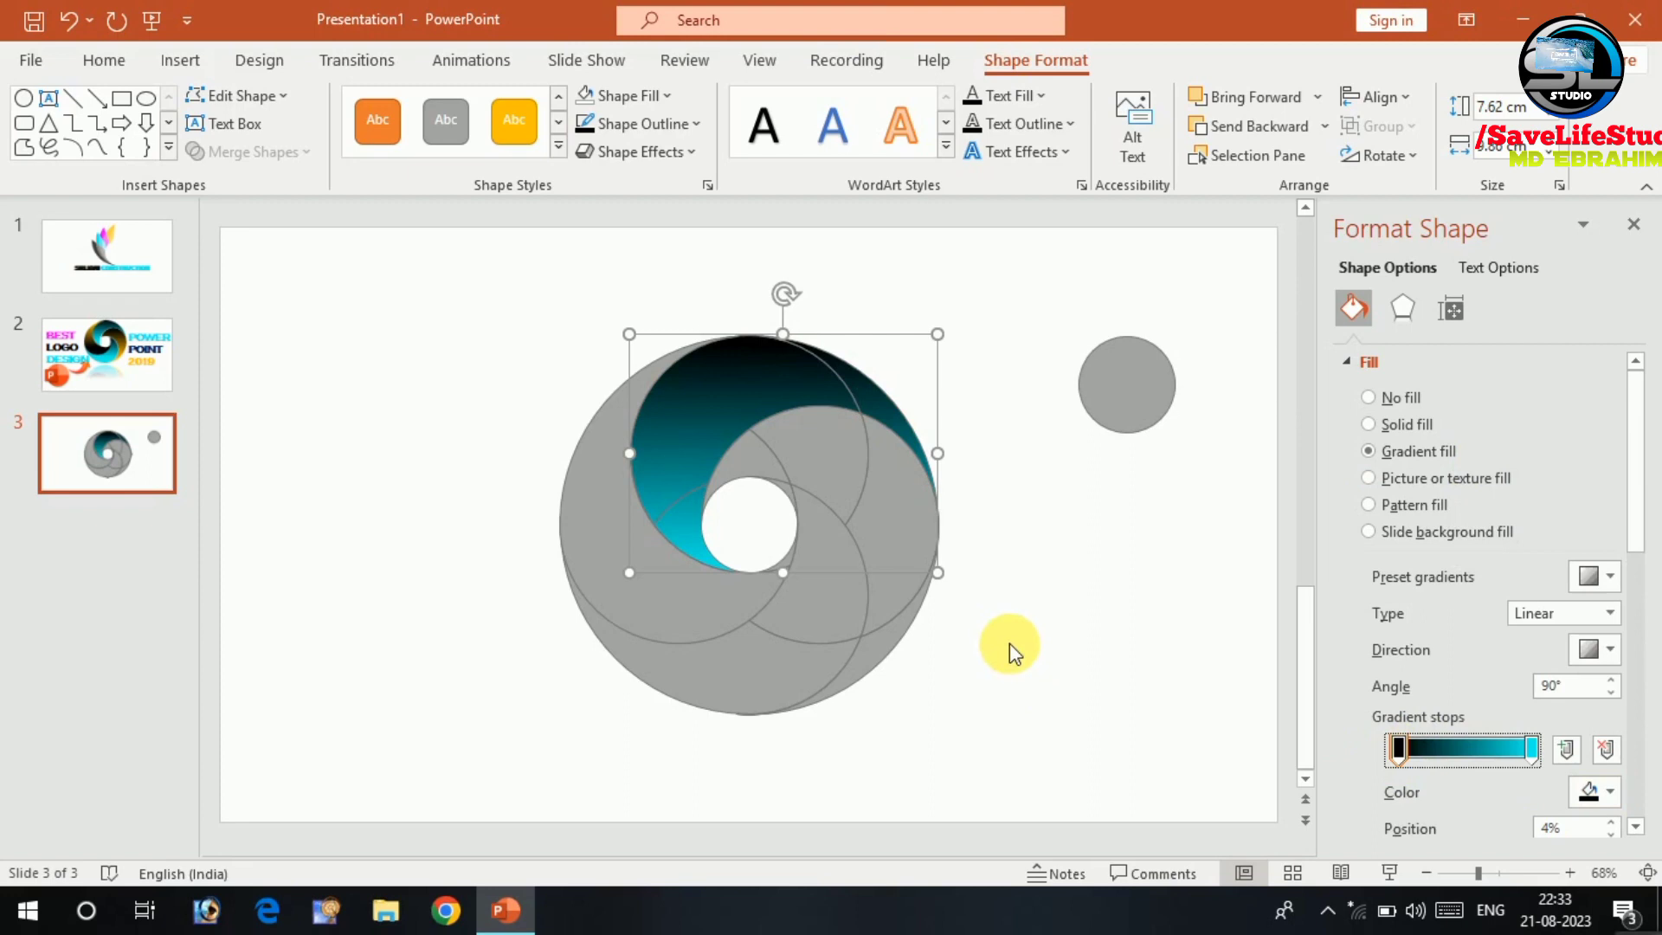
pyautogui.click(1028, 618)
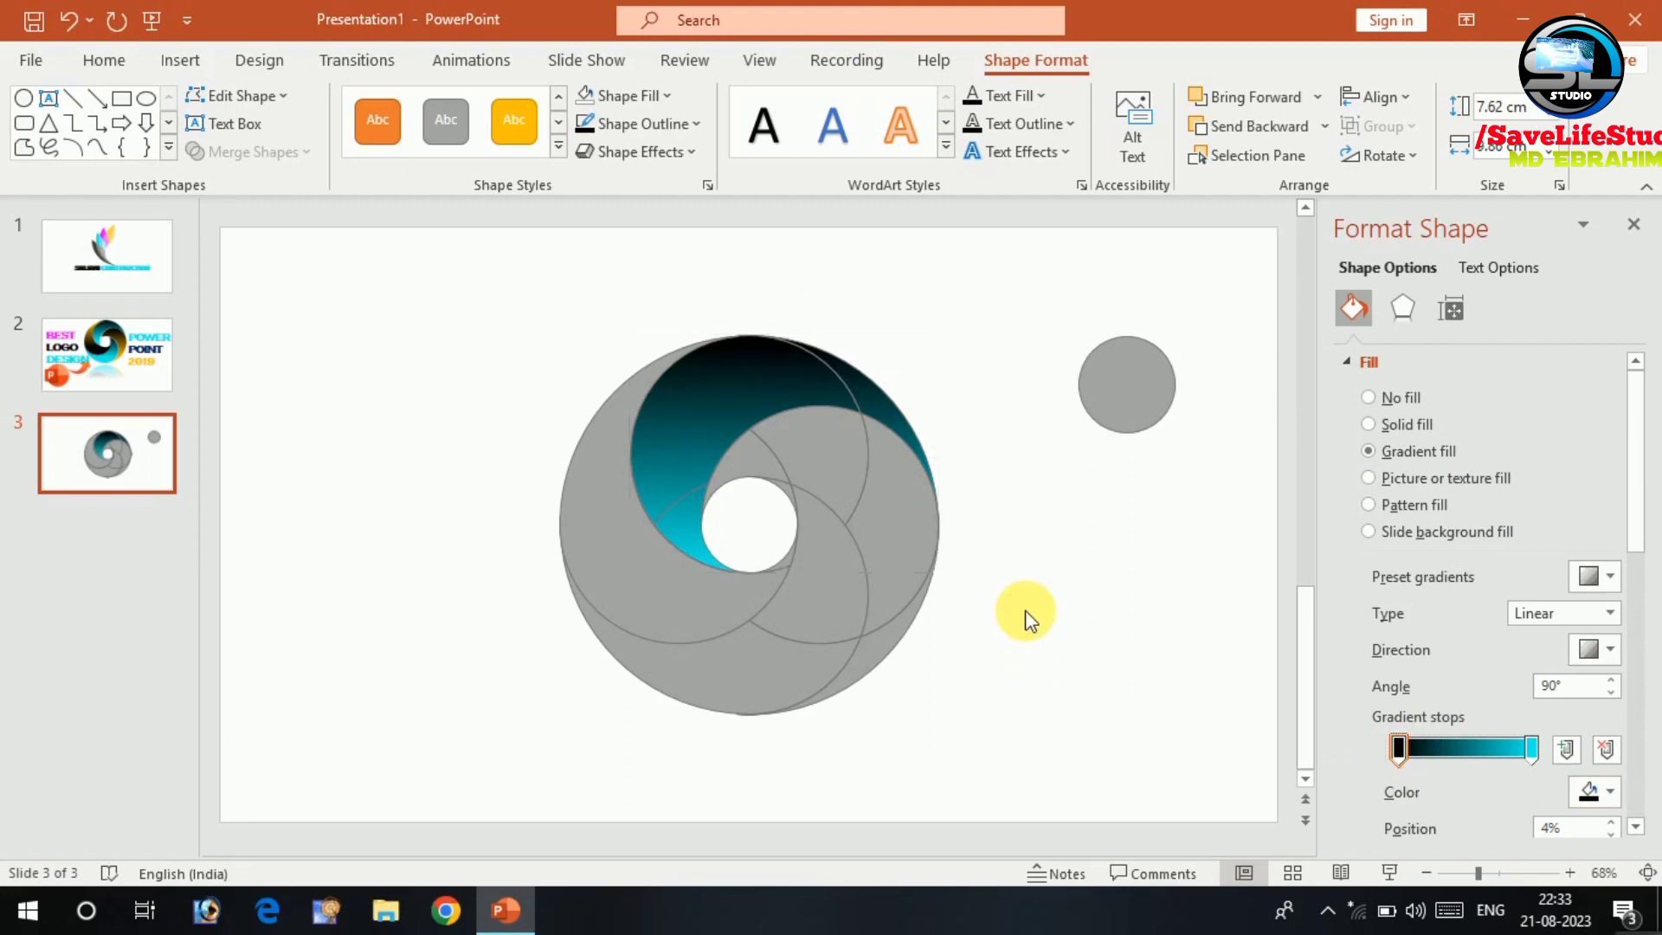
pyautogui.click(911, 545)
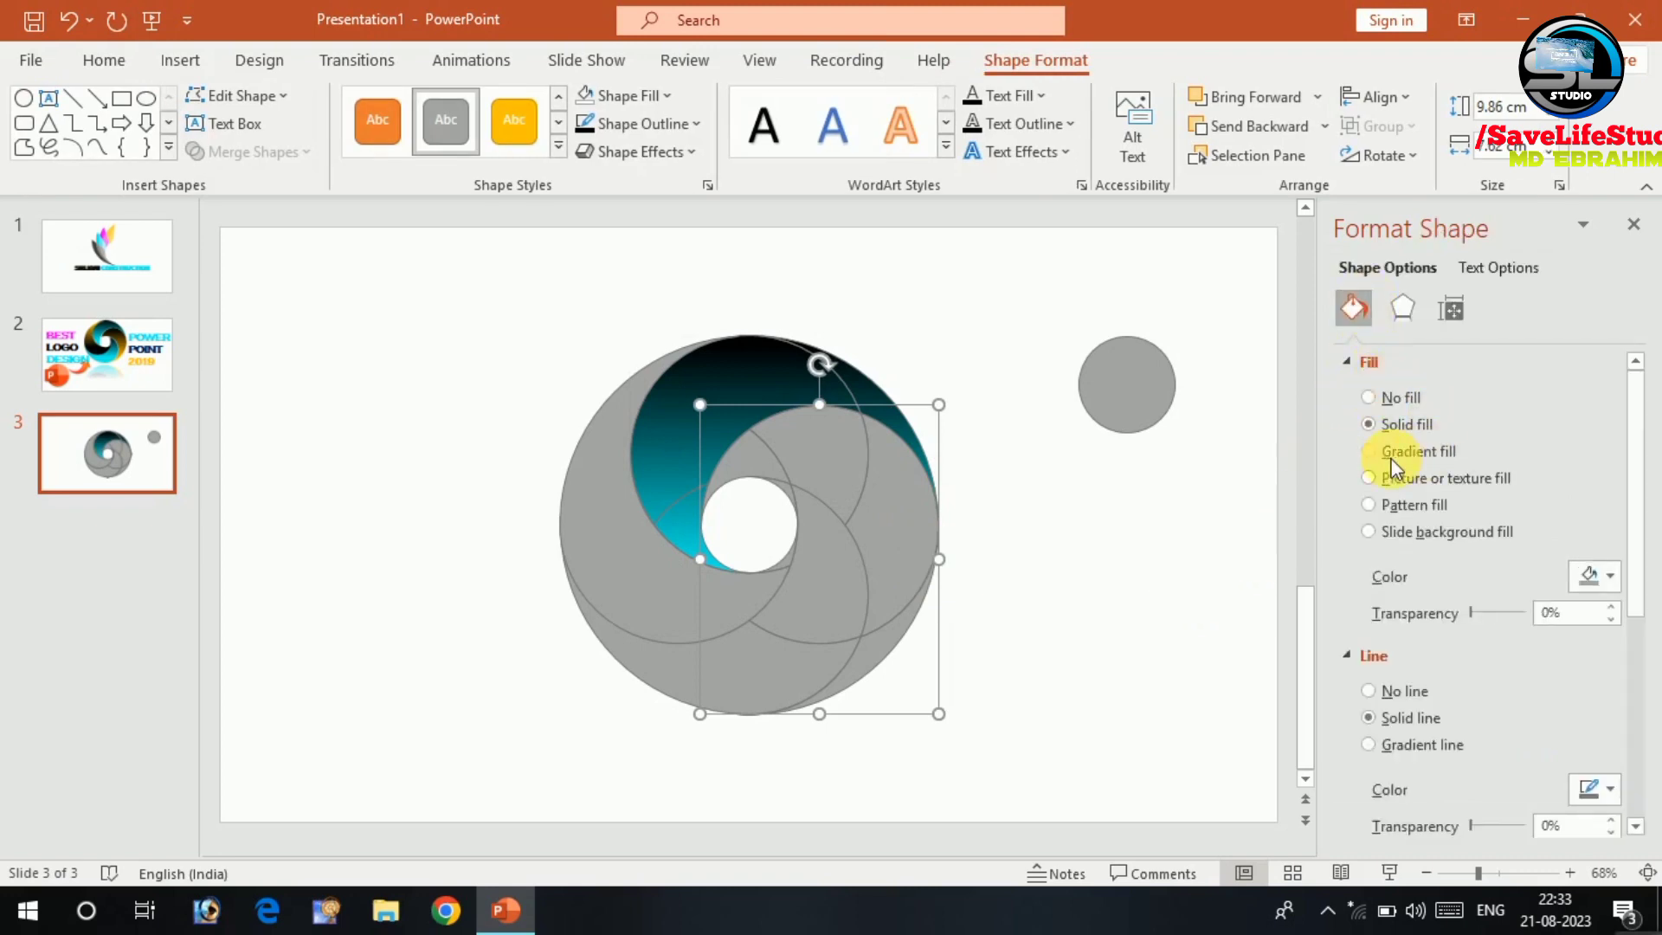
# Give the right swirl piece a gradient fill whose end stop is magenta from Recent Colors.
pyautogui.click(1388, 467)
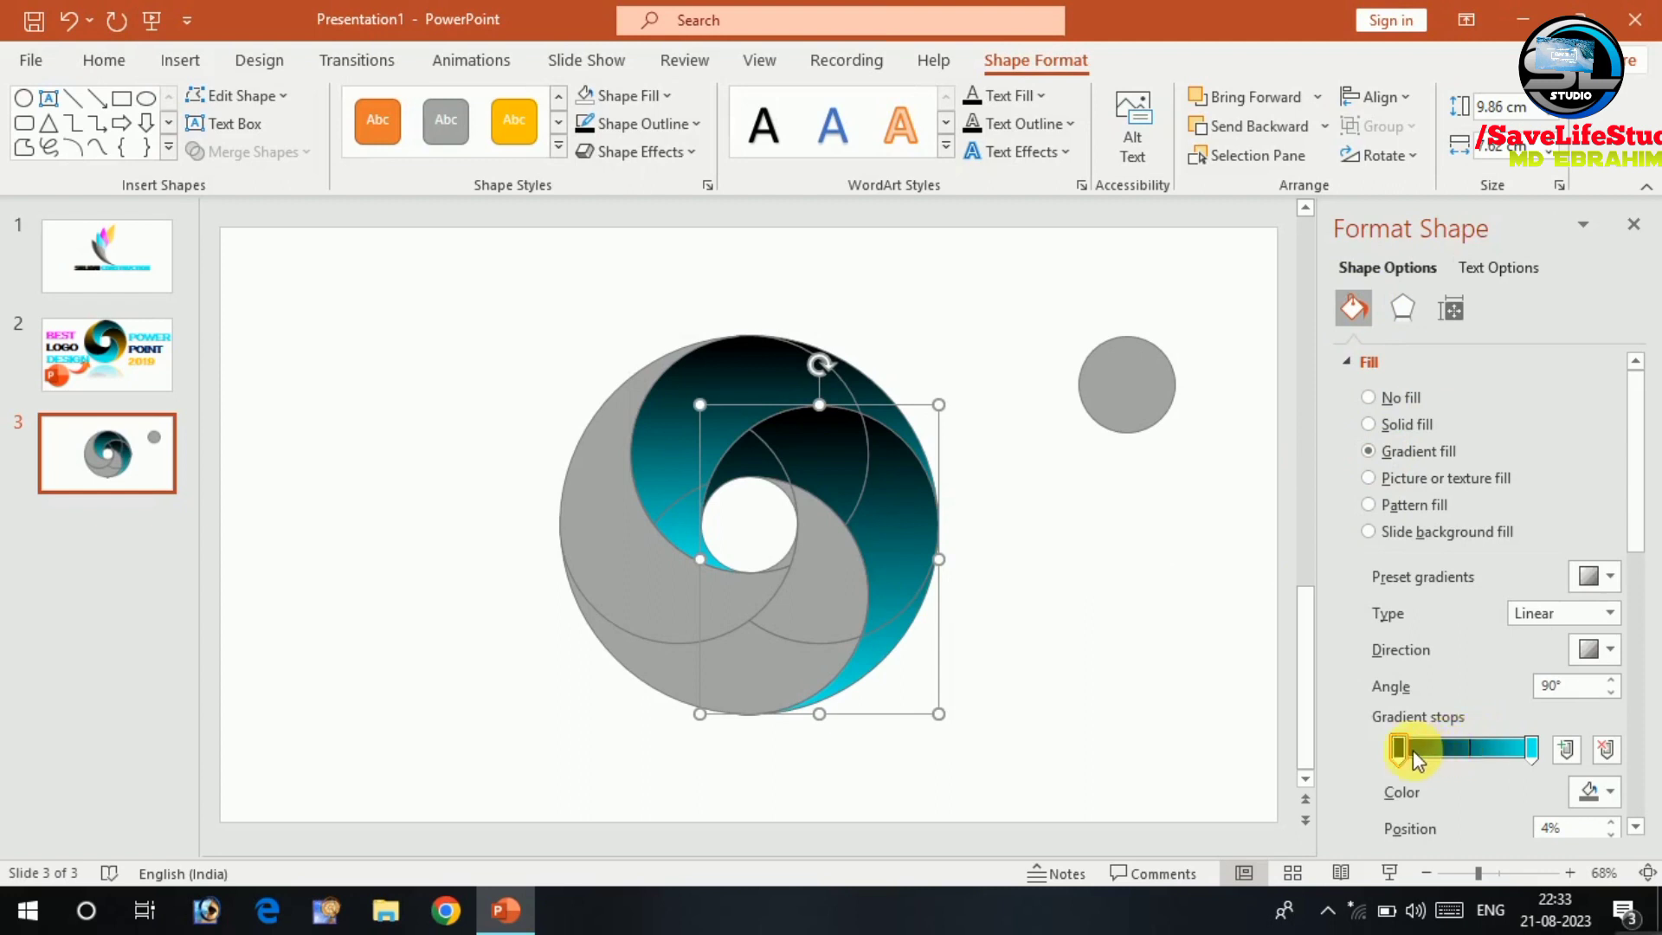
pyautogui.click(1533, 751)
pyautogui.click(1610, 792)
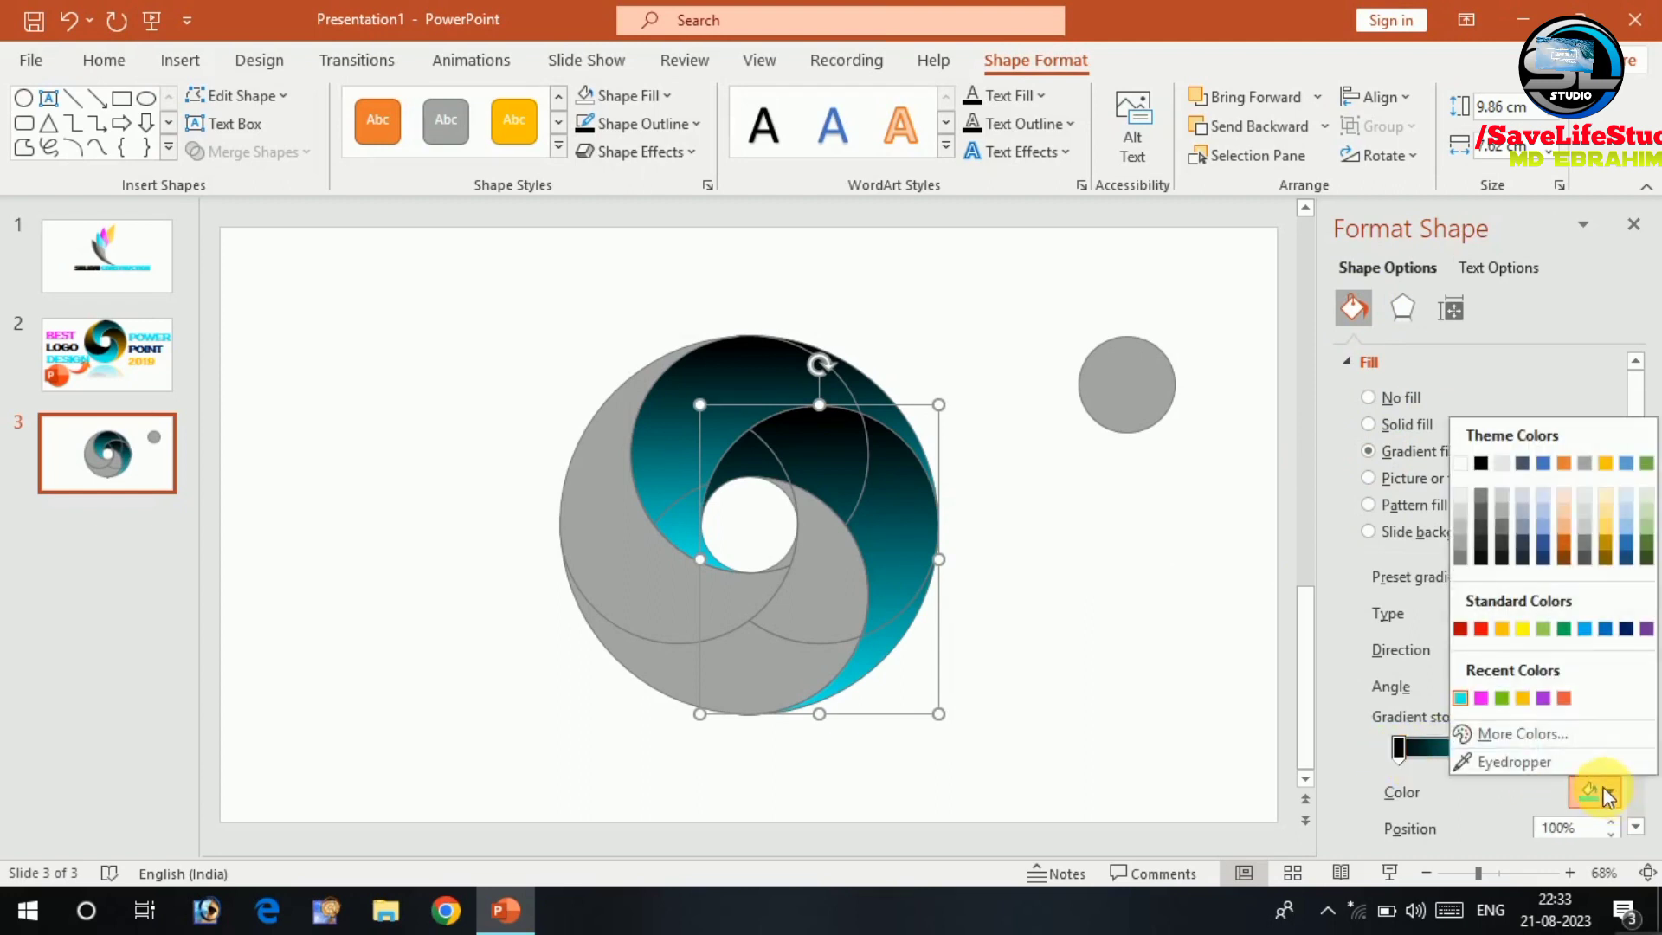
pyautogui.click(1478, 699)
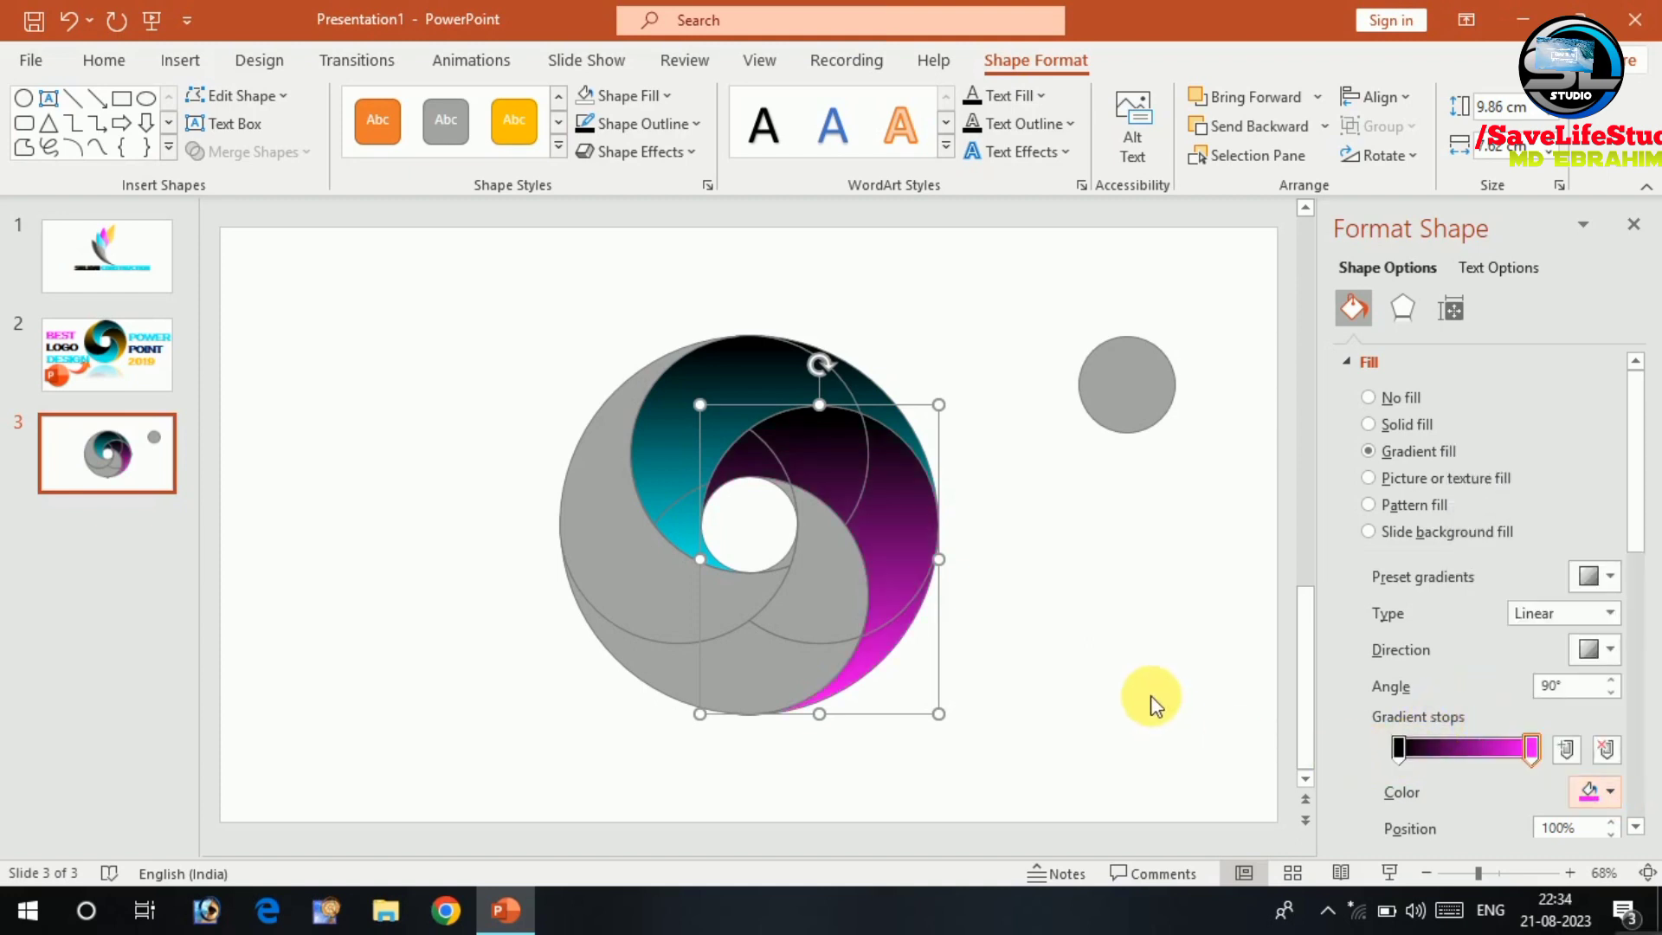
pyautogui.click(1046, 594)
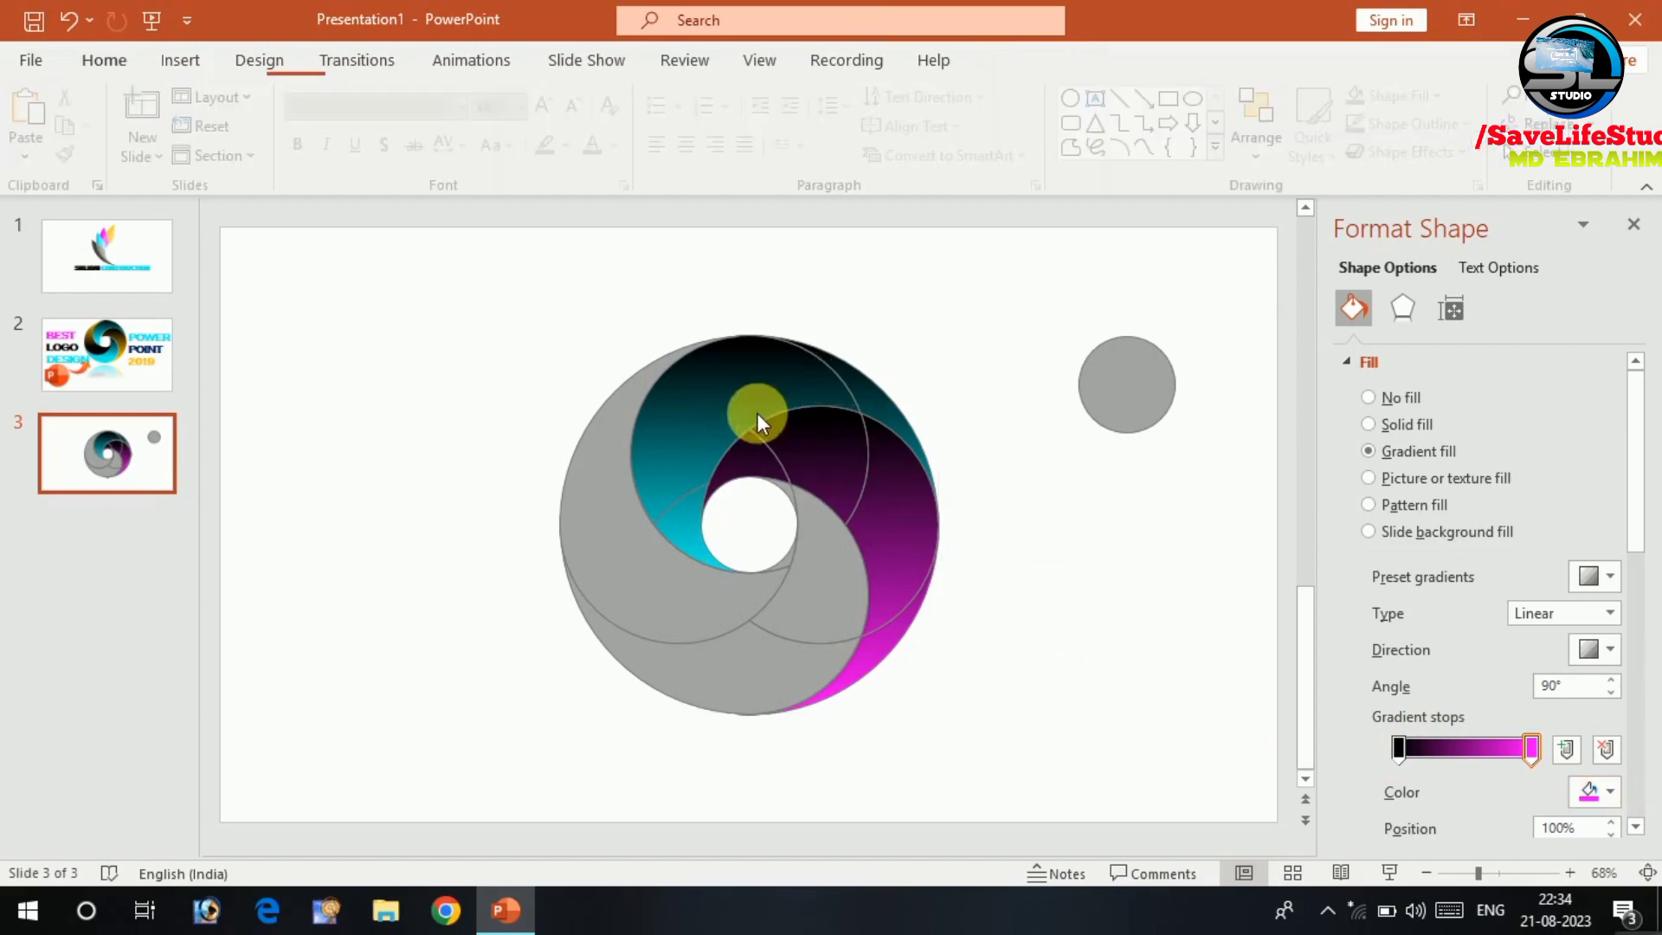
# Copy the cyan gradient with Format Painter onto the bottom swirl piece.
pyautogui.click(744, 389)
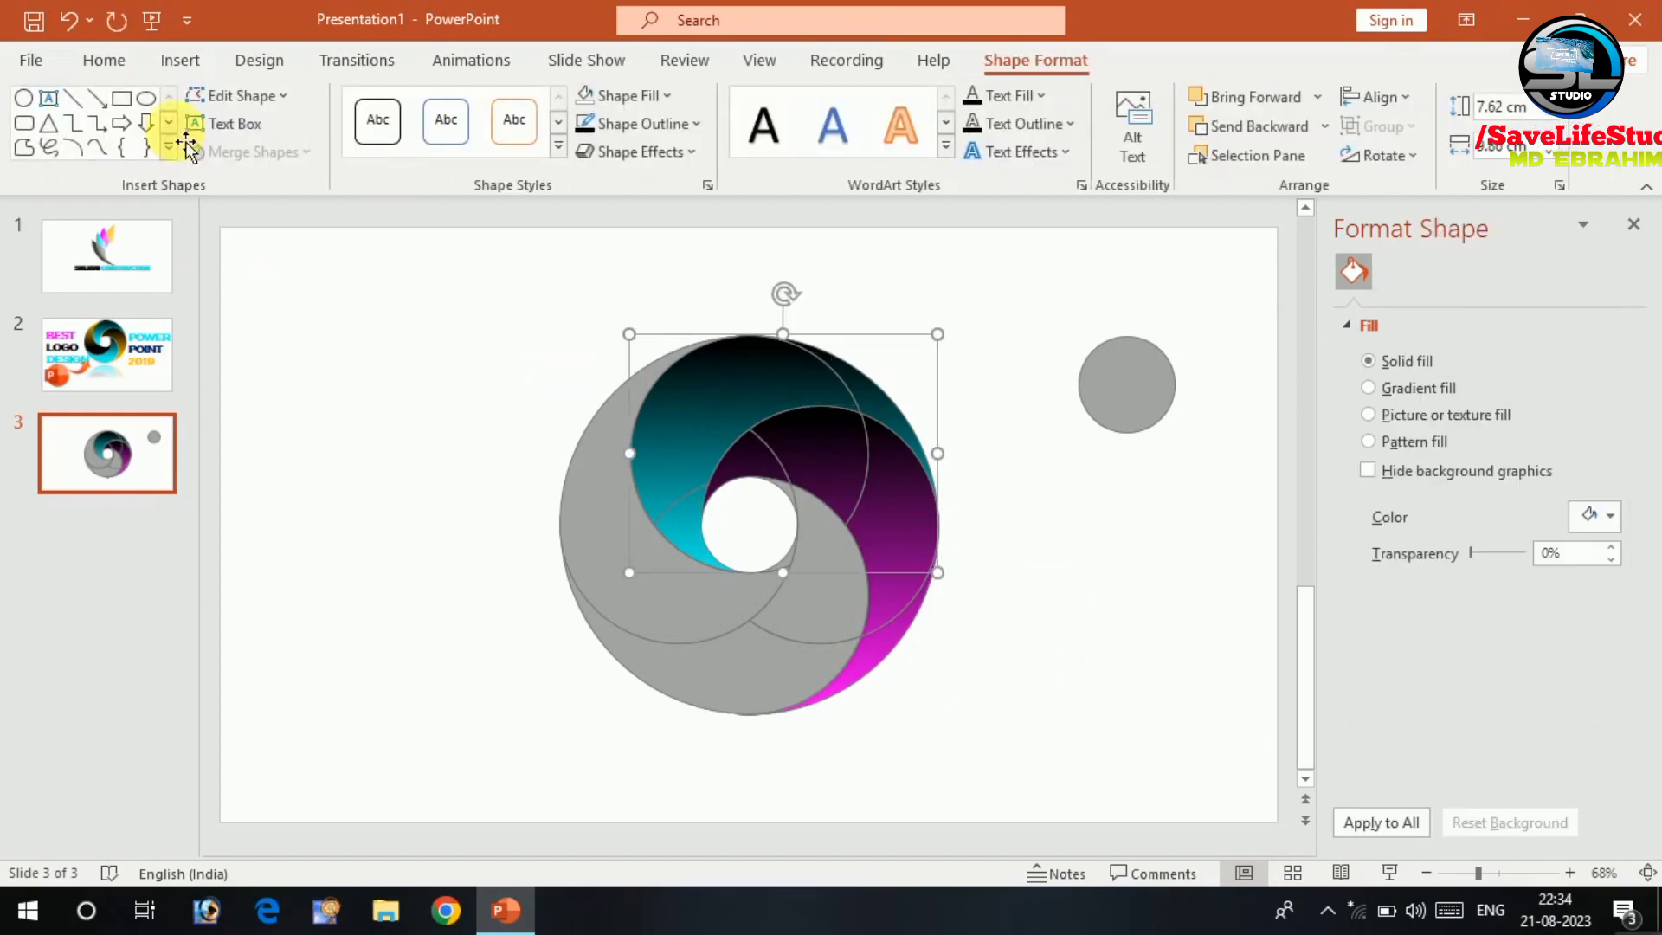
pyautogui.click(104, 60)
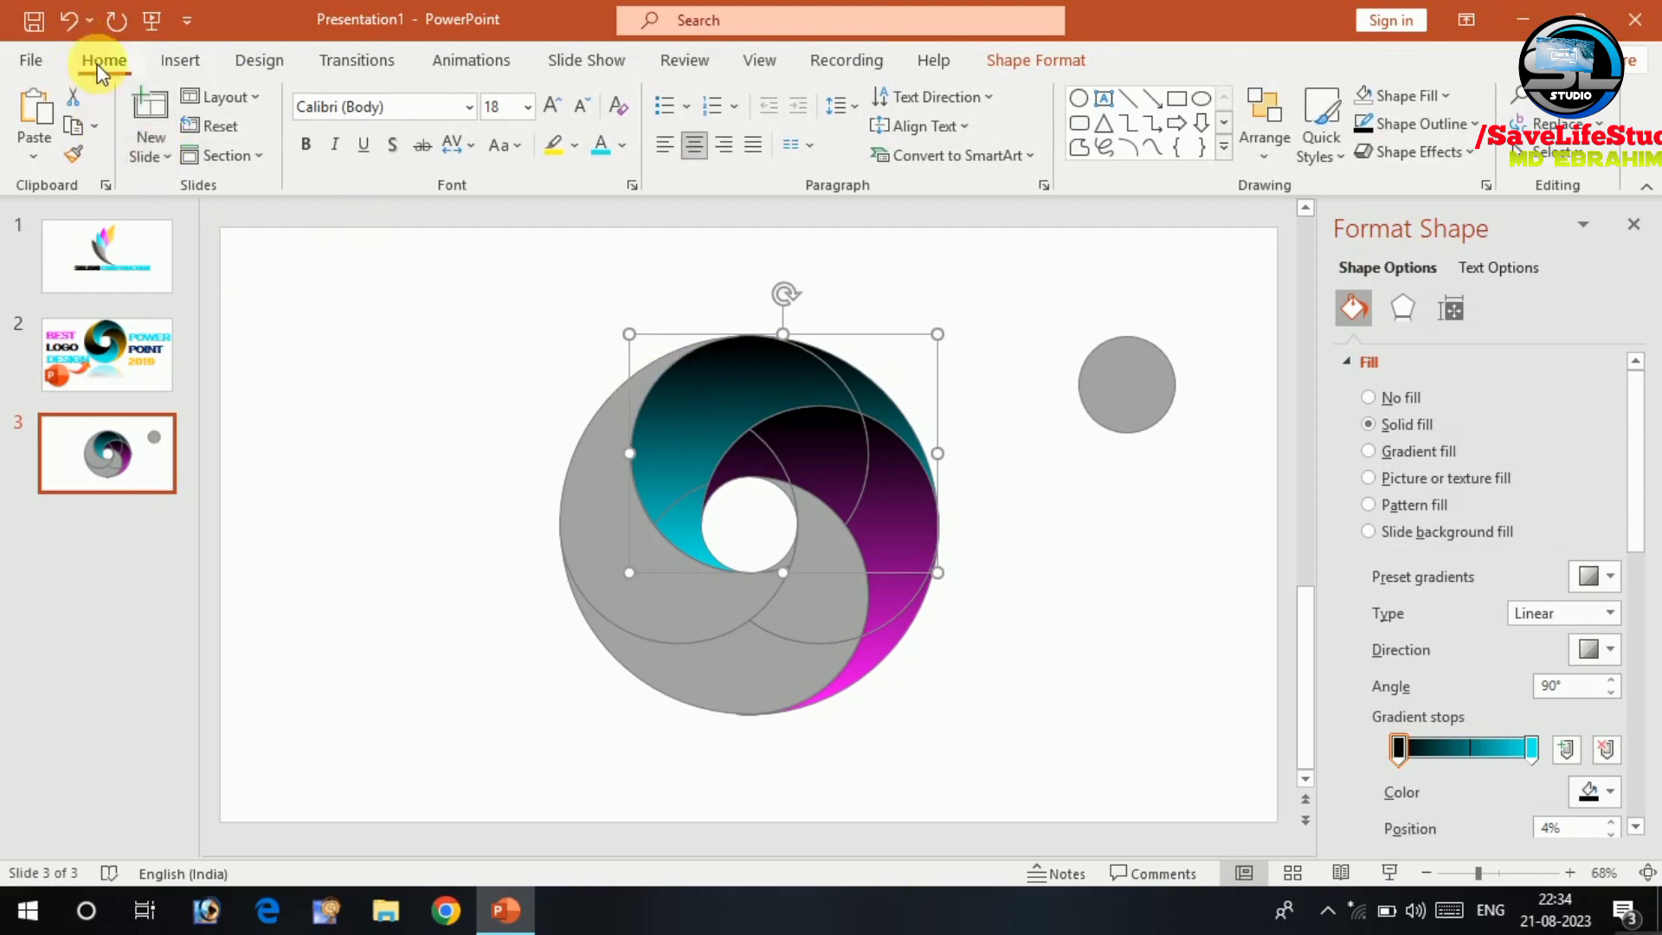
pyautogui.click(75, 156)
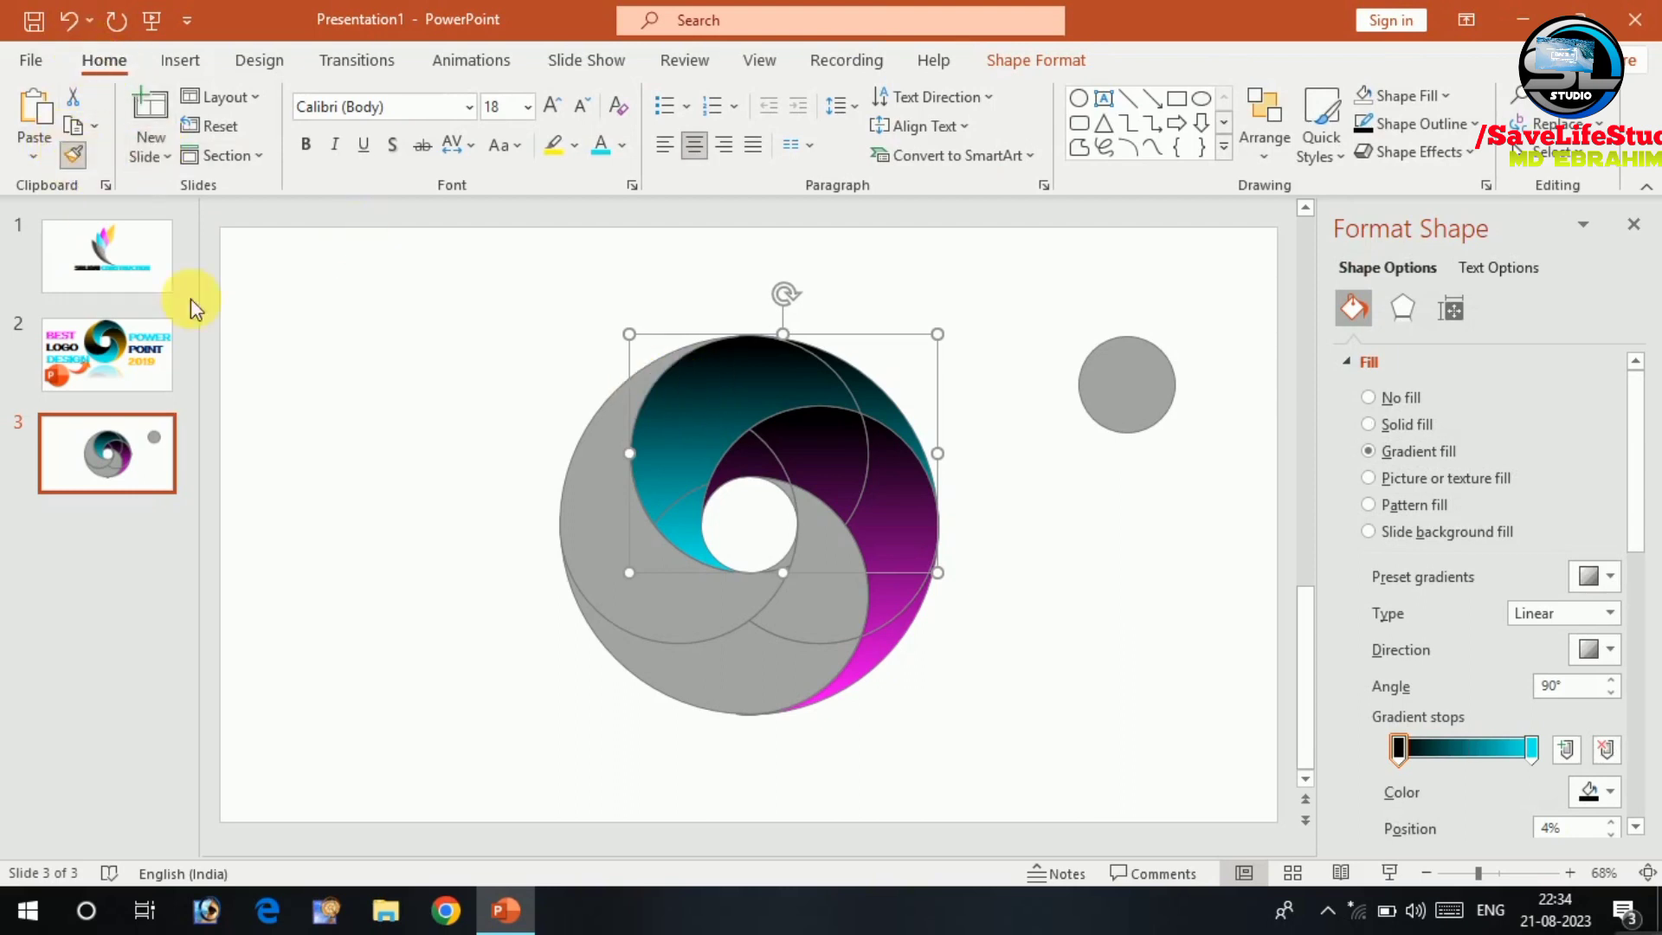
pyautogui.click(721, 653)
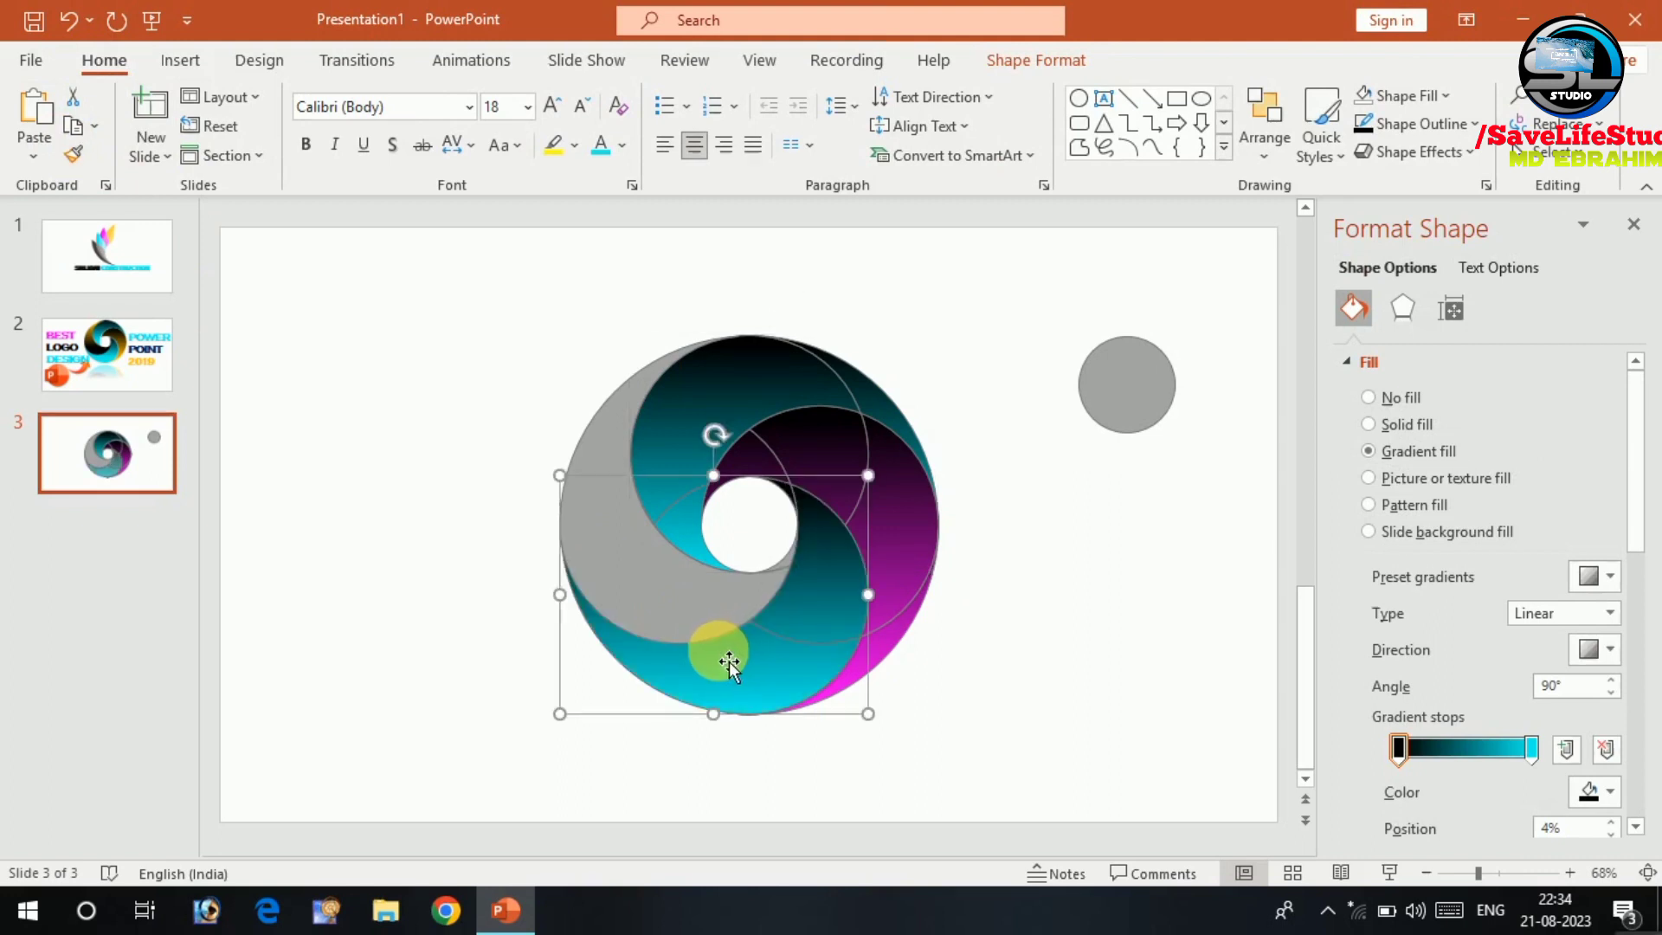
# Paint the magenta gradient onto the left swirl piece, then select all four pieces.
pyautogui.click(909, 575)
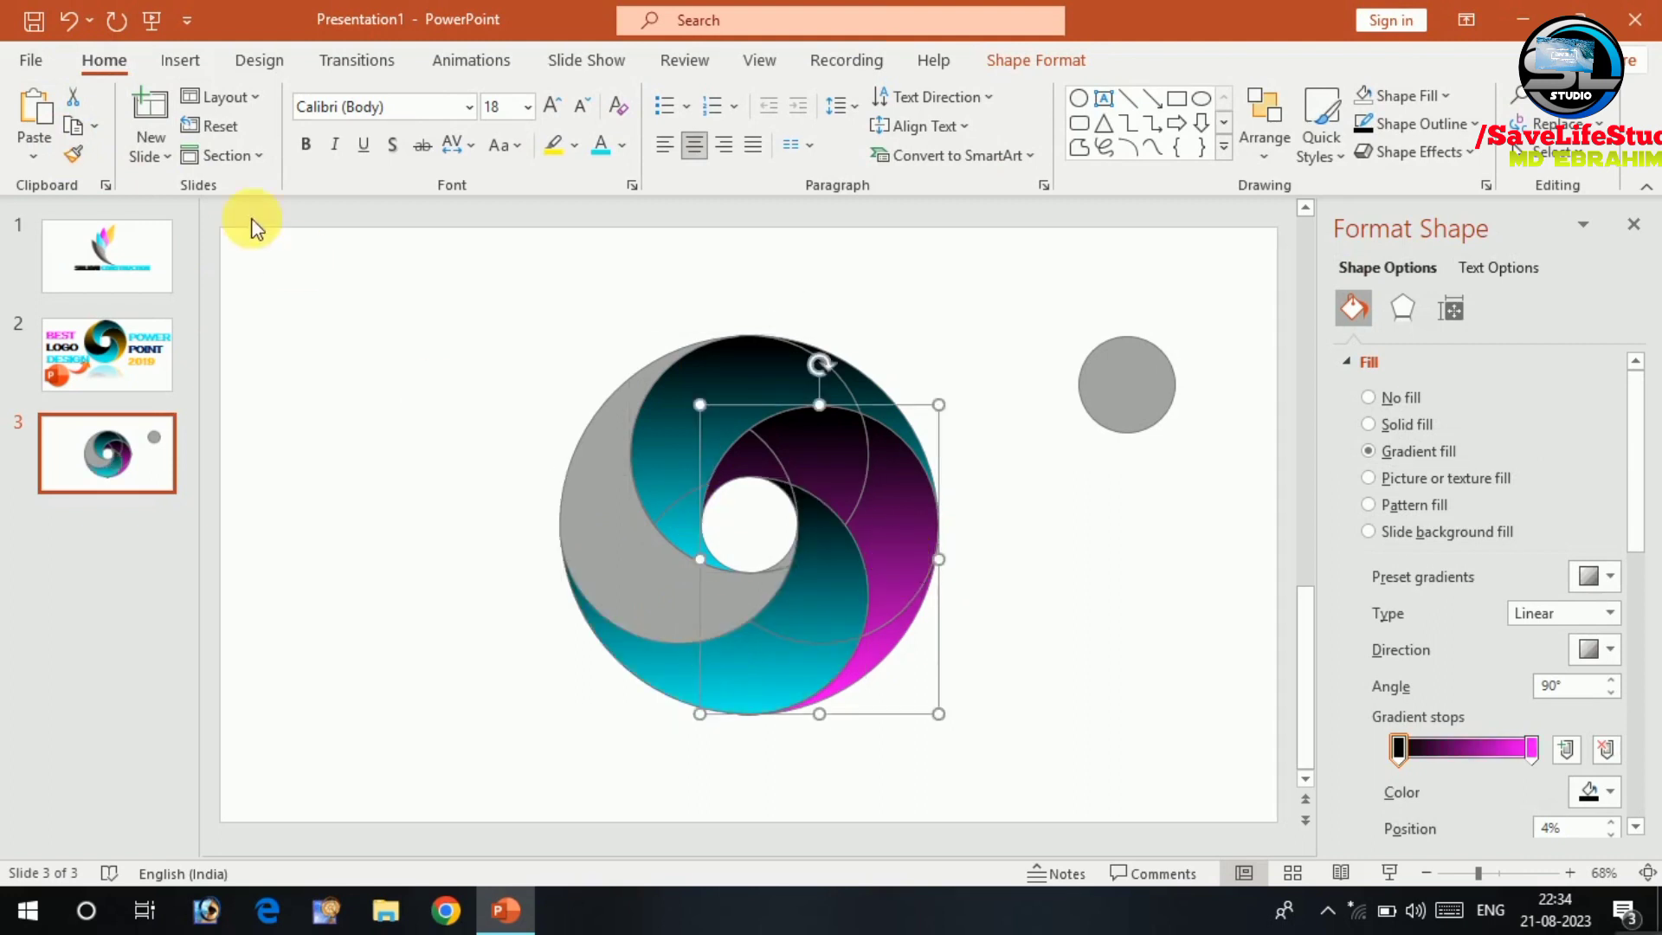
pyautogui.click(74, 154)
pyautogui.click(621, 548)
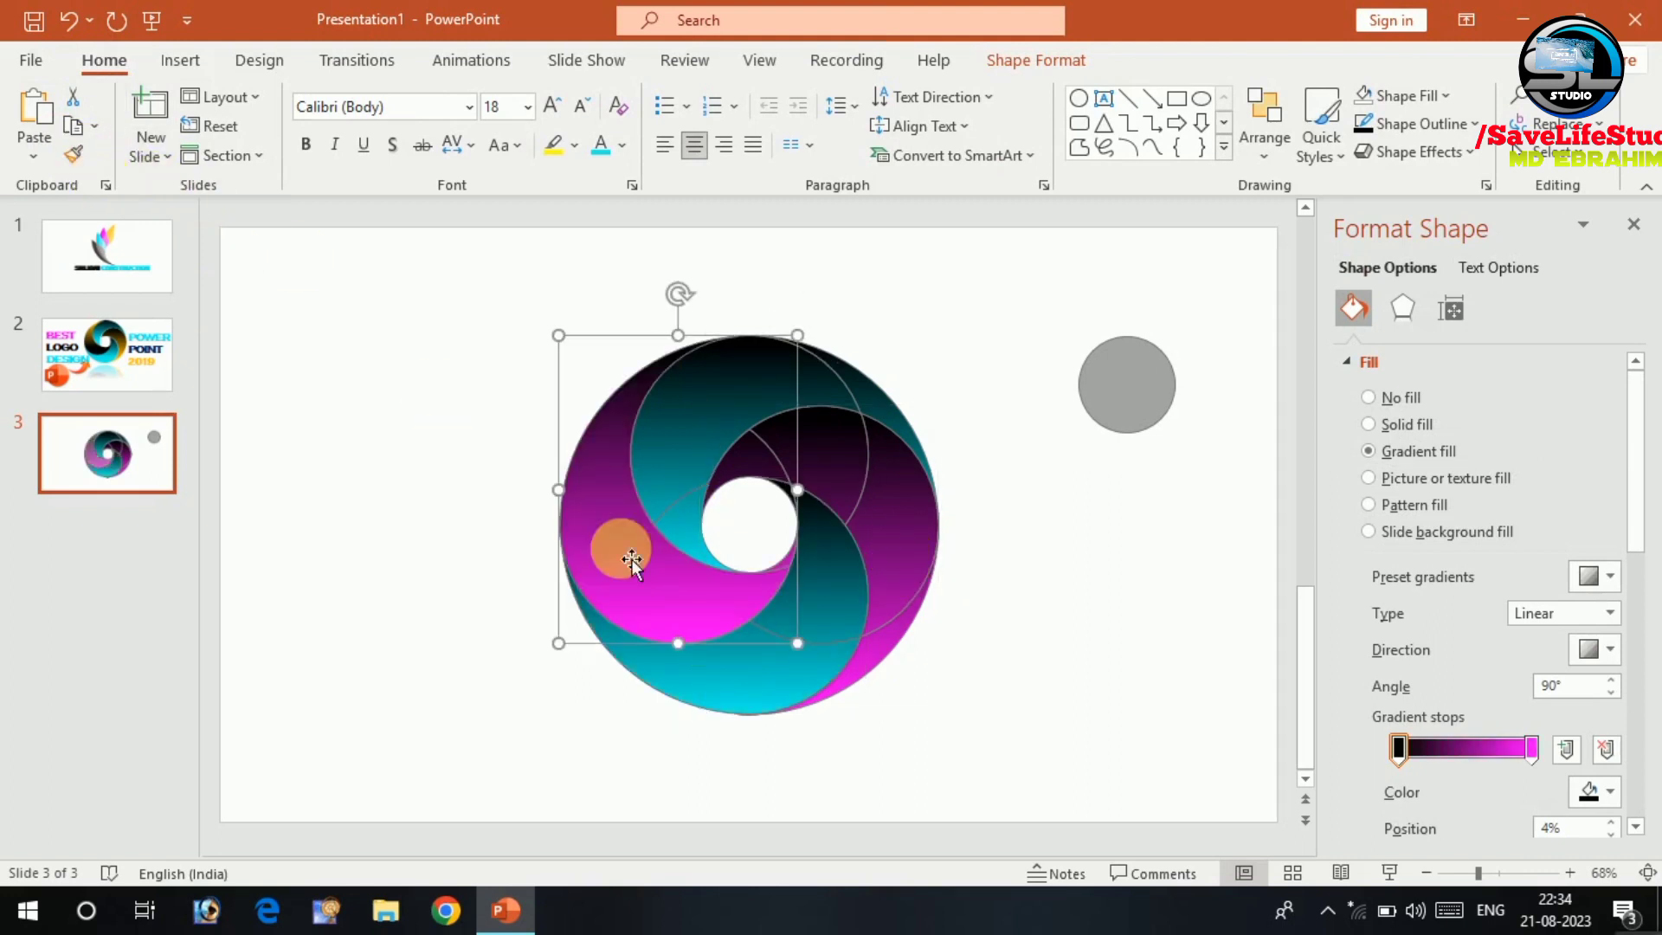
pyautogui.click(978, 588)
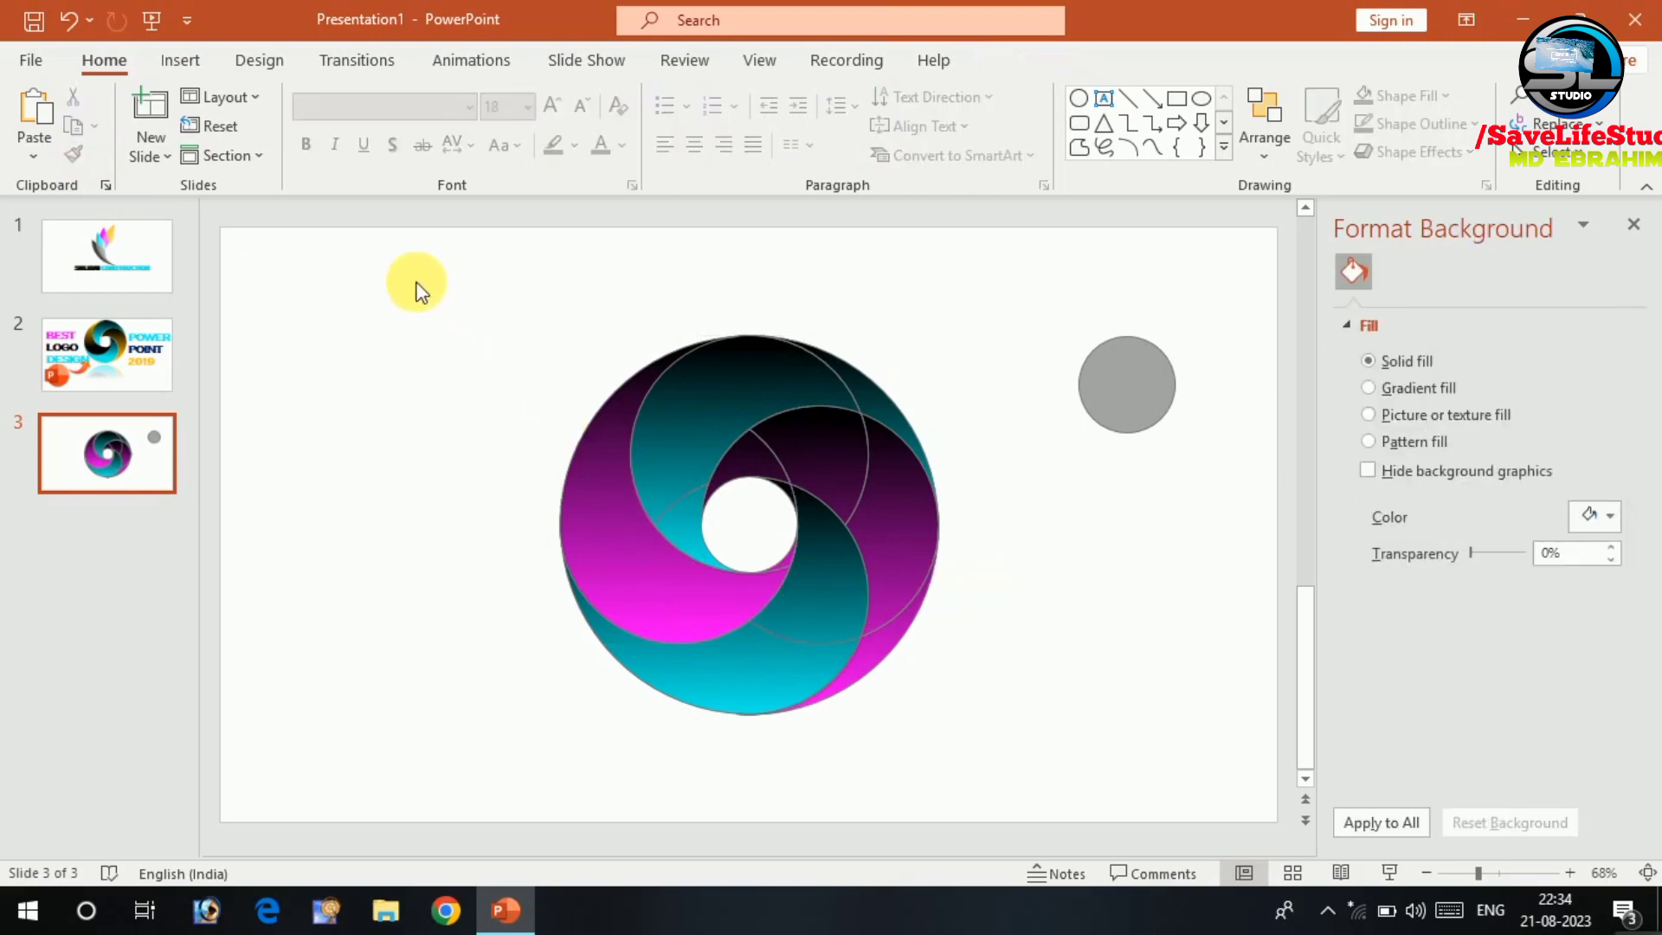
pyautogui.moveTo(412, 279); pyautogui.dragTo(1057, 767)
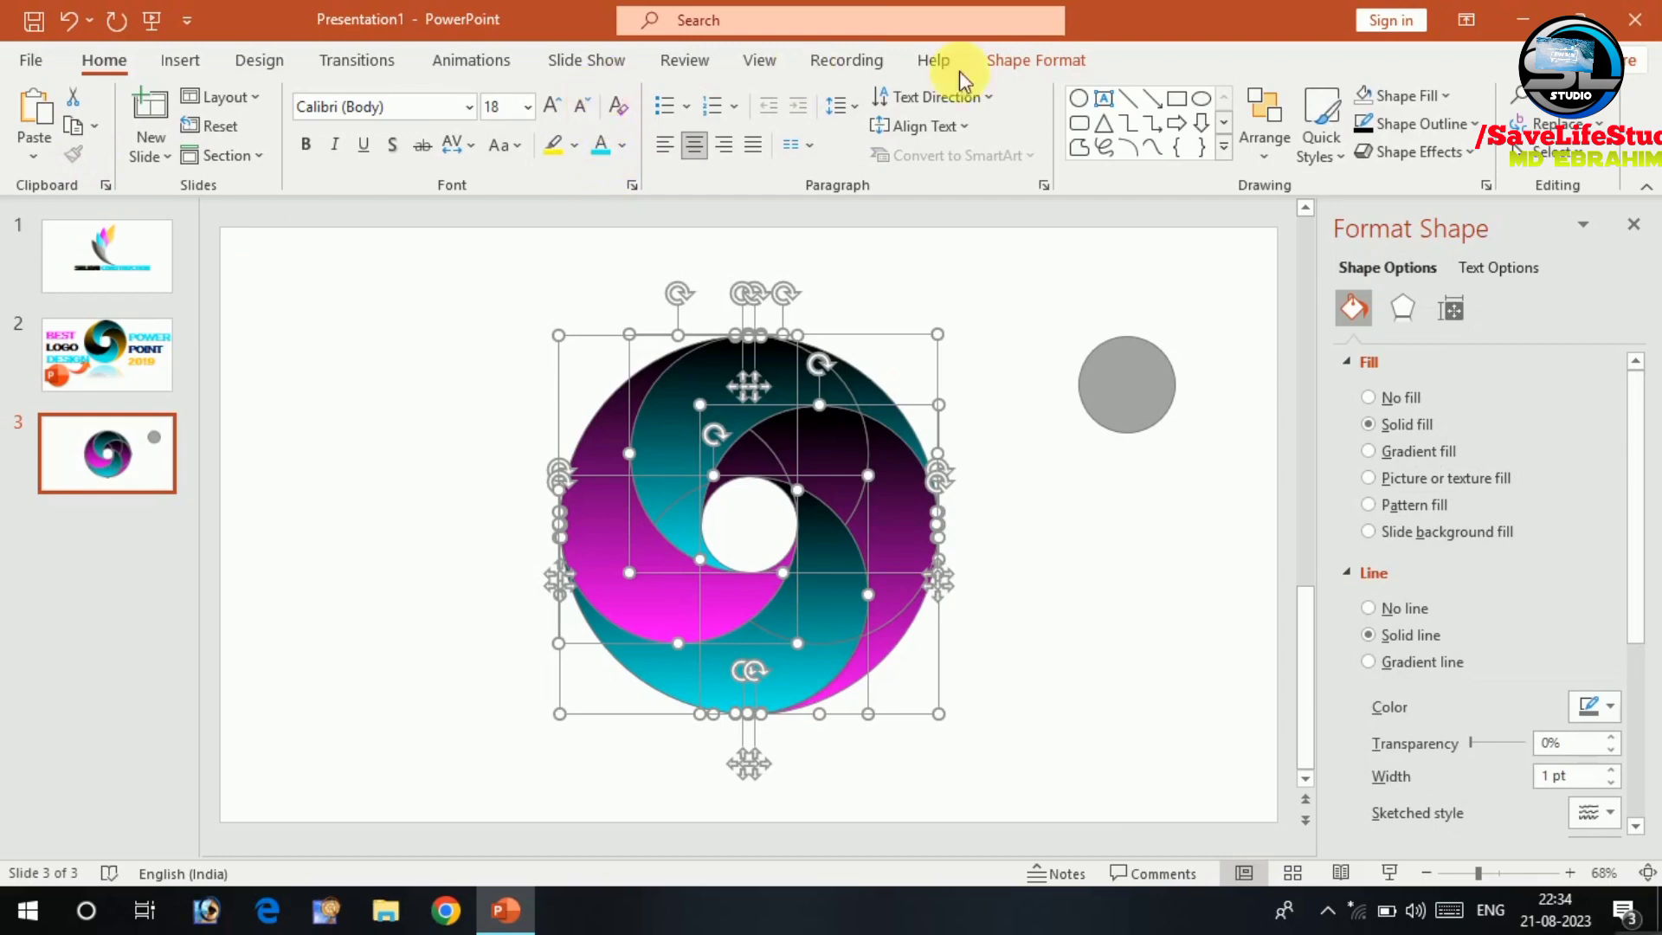
# Set Shape Outline to No Outline on all four selected swirl petals.
pyautogui.click(1035, 60)
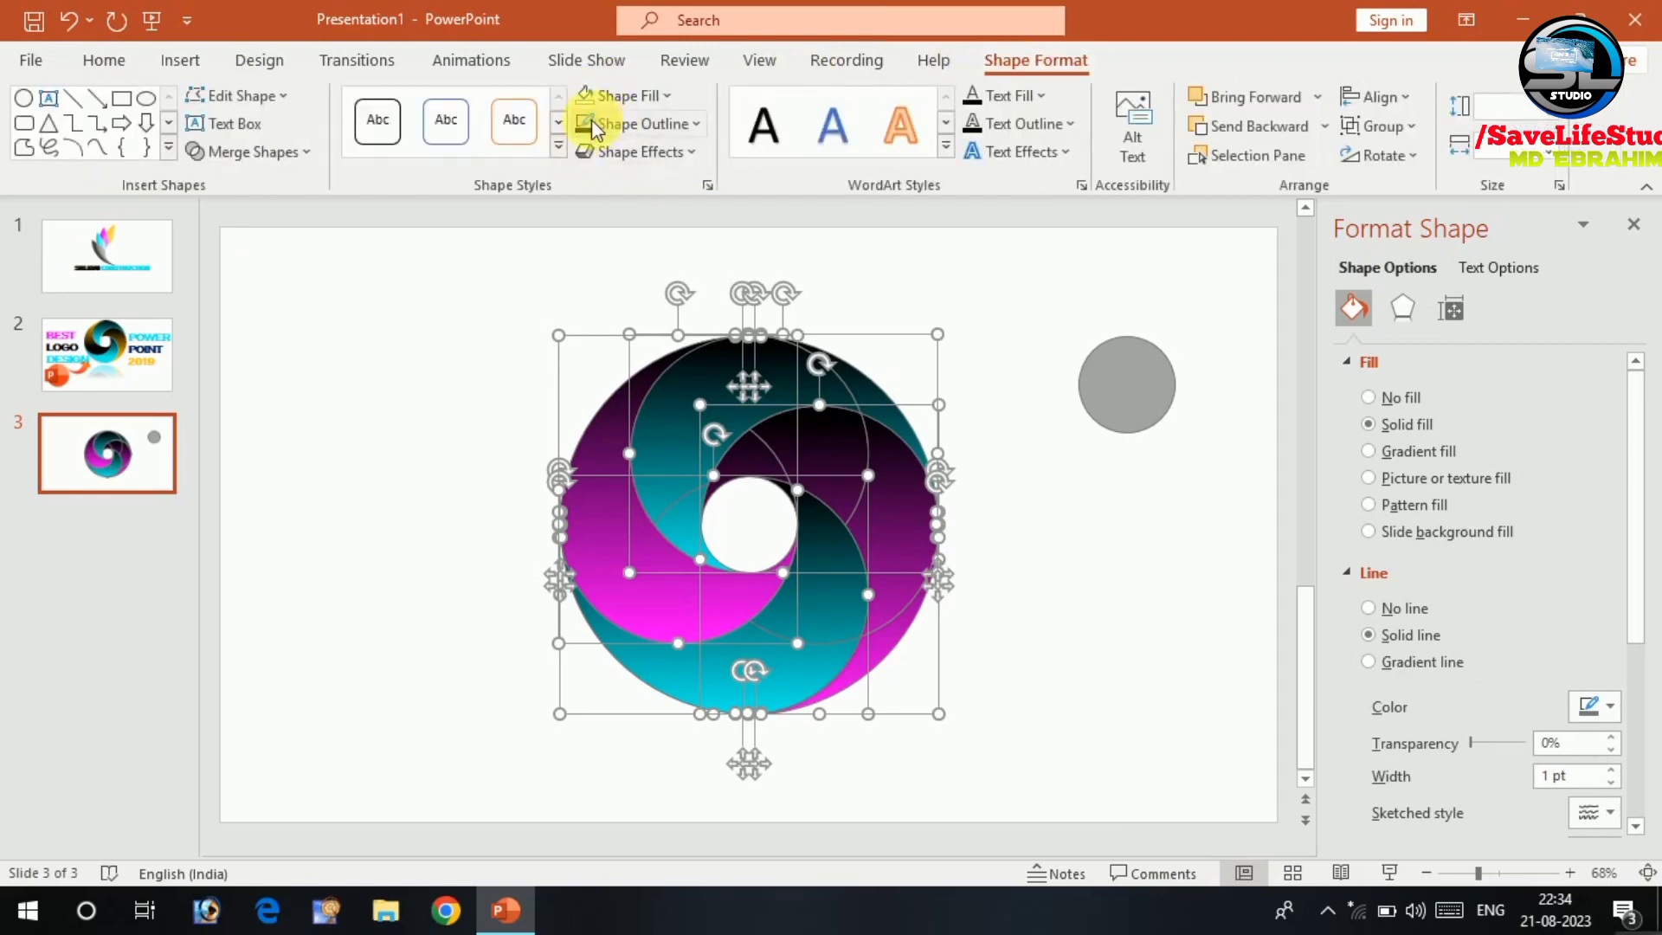
pyautogui.click(652, 123)
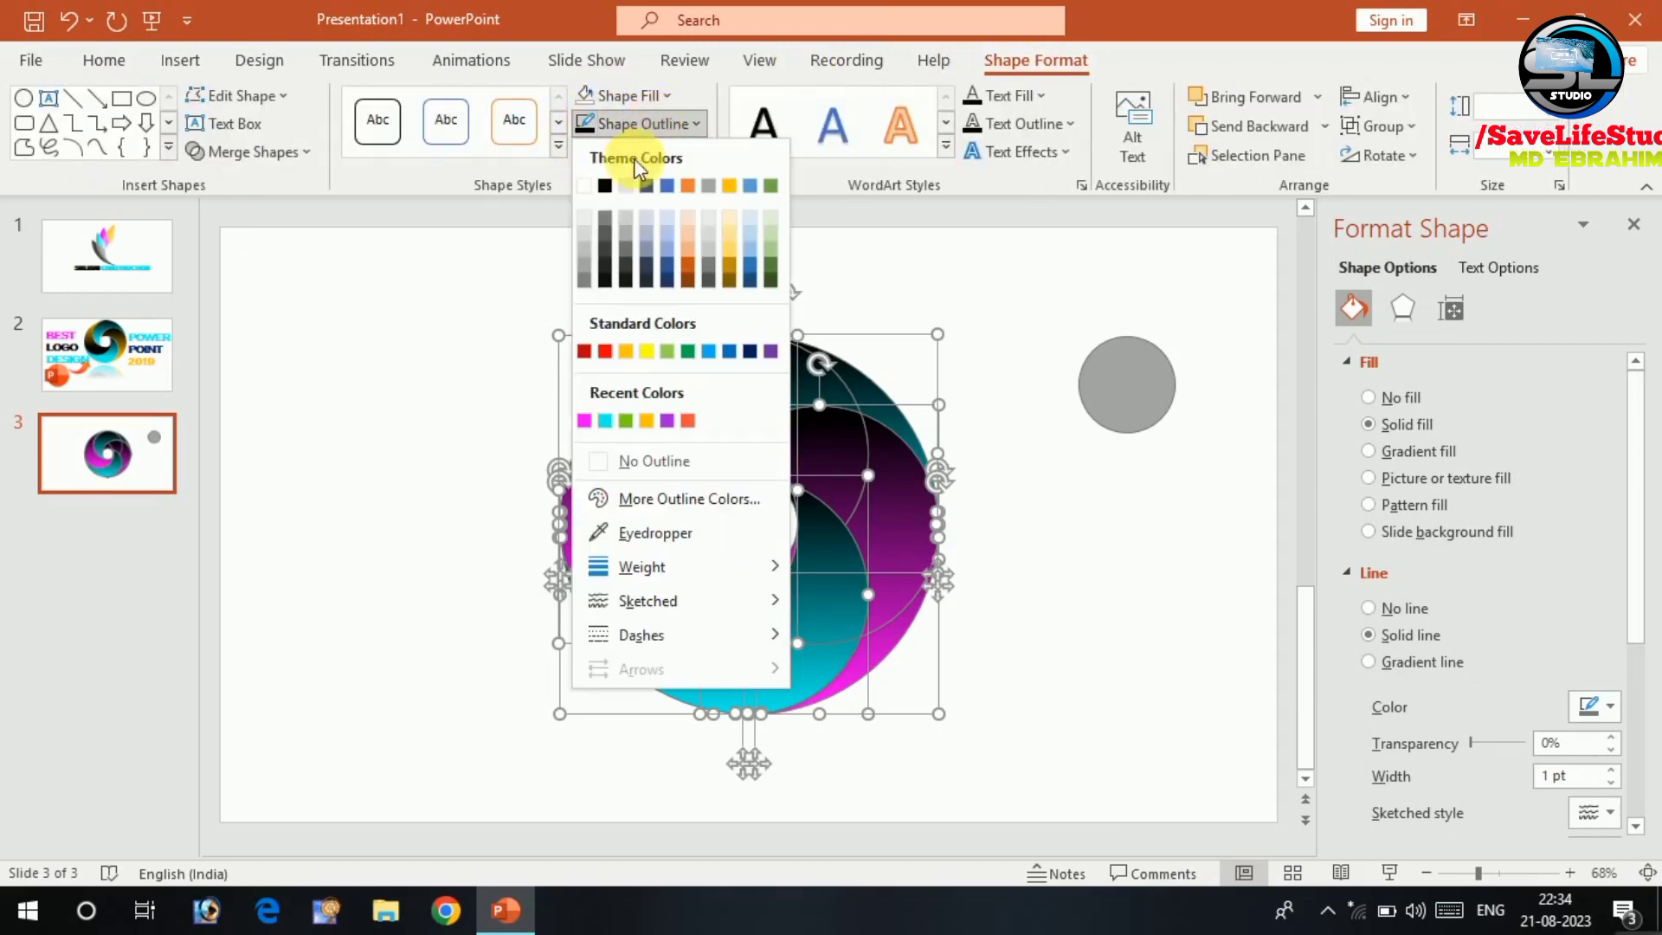
pyautogui.click(668, 464)
pyautogui.click(403, 411)
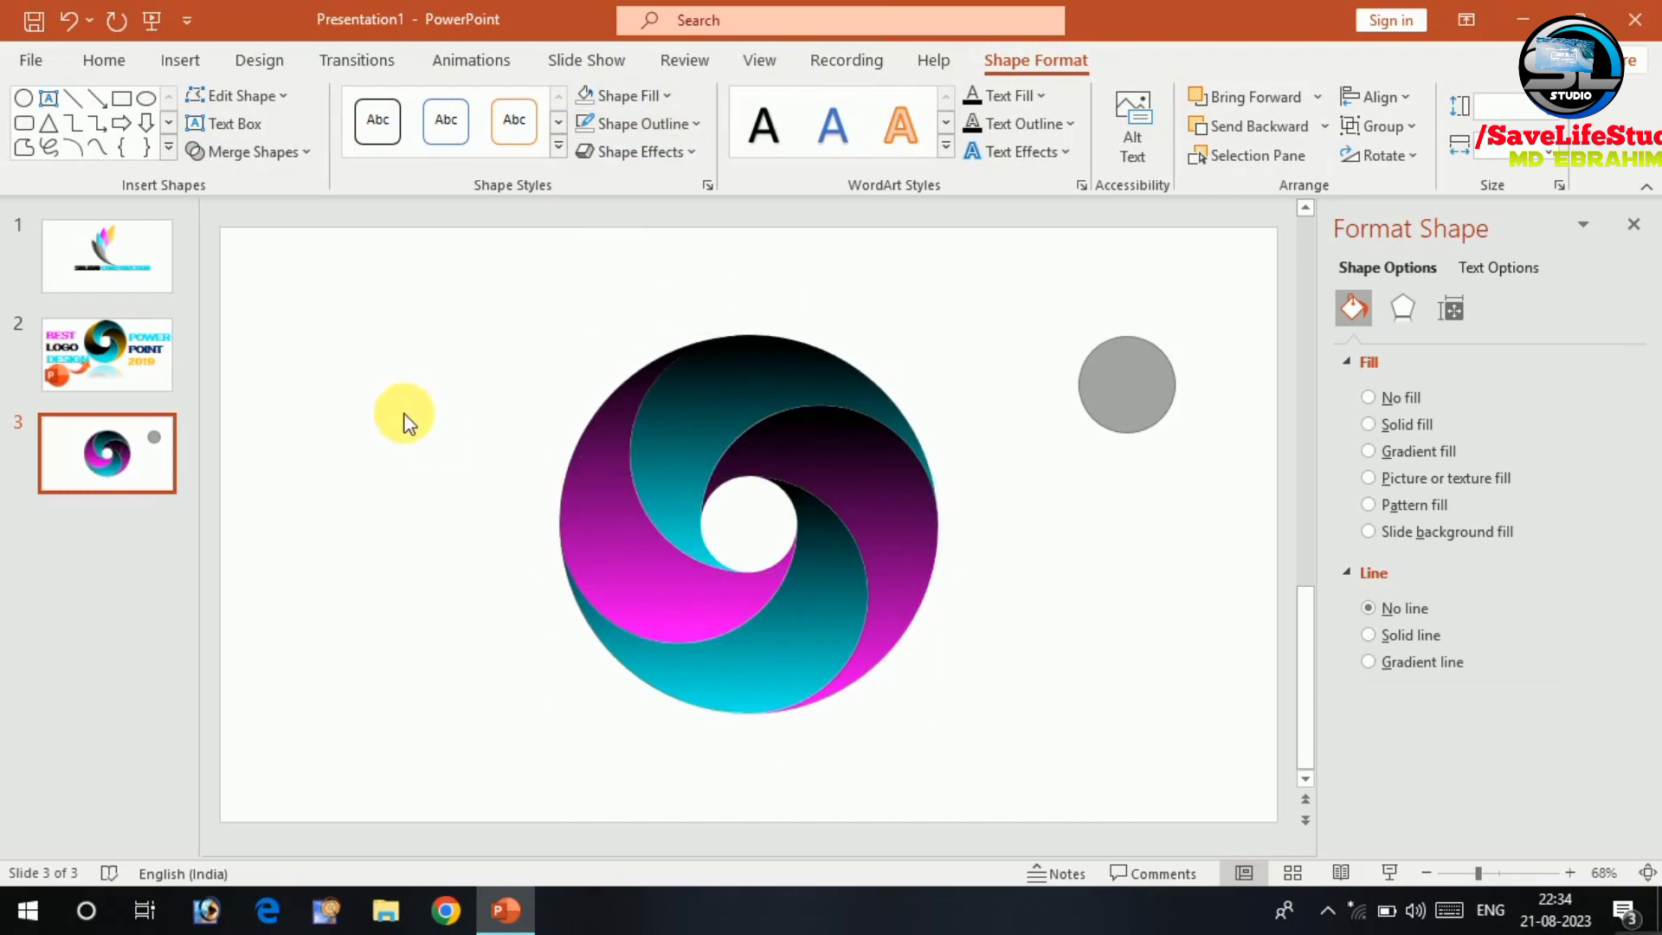
pyautogui.click(667, 381)
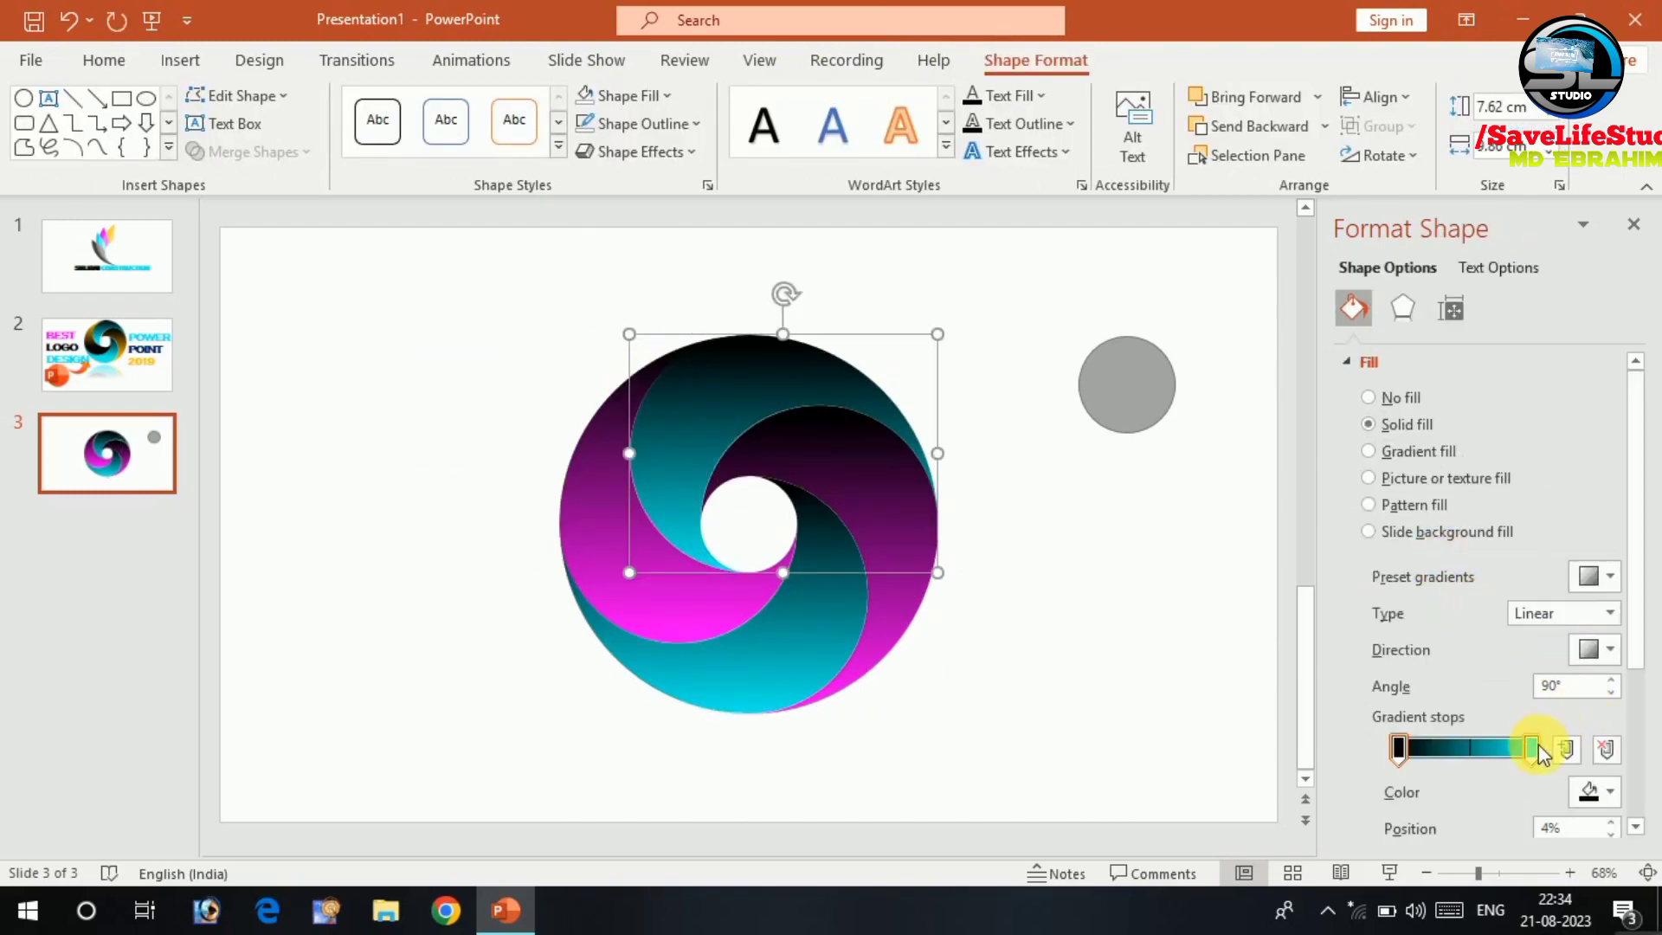
pyautogui.moveTo(1532, 751); pyautogui.dragTo(1414, 760)
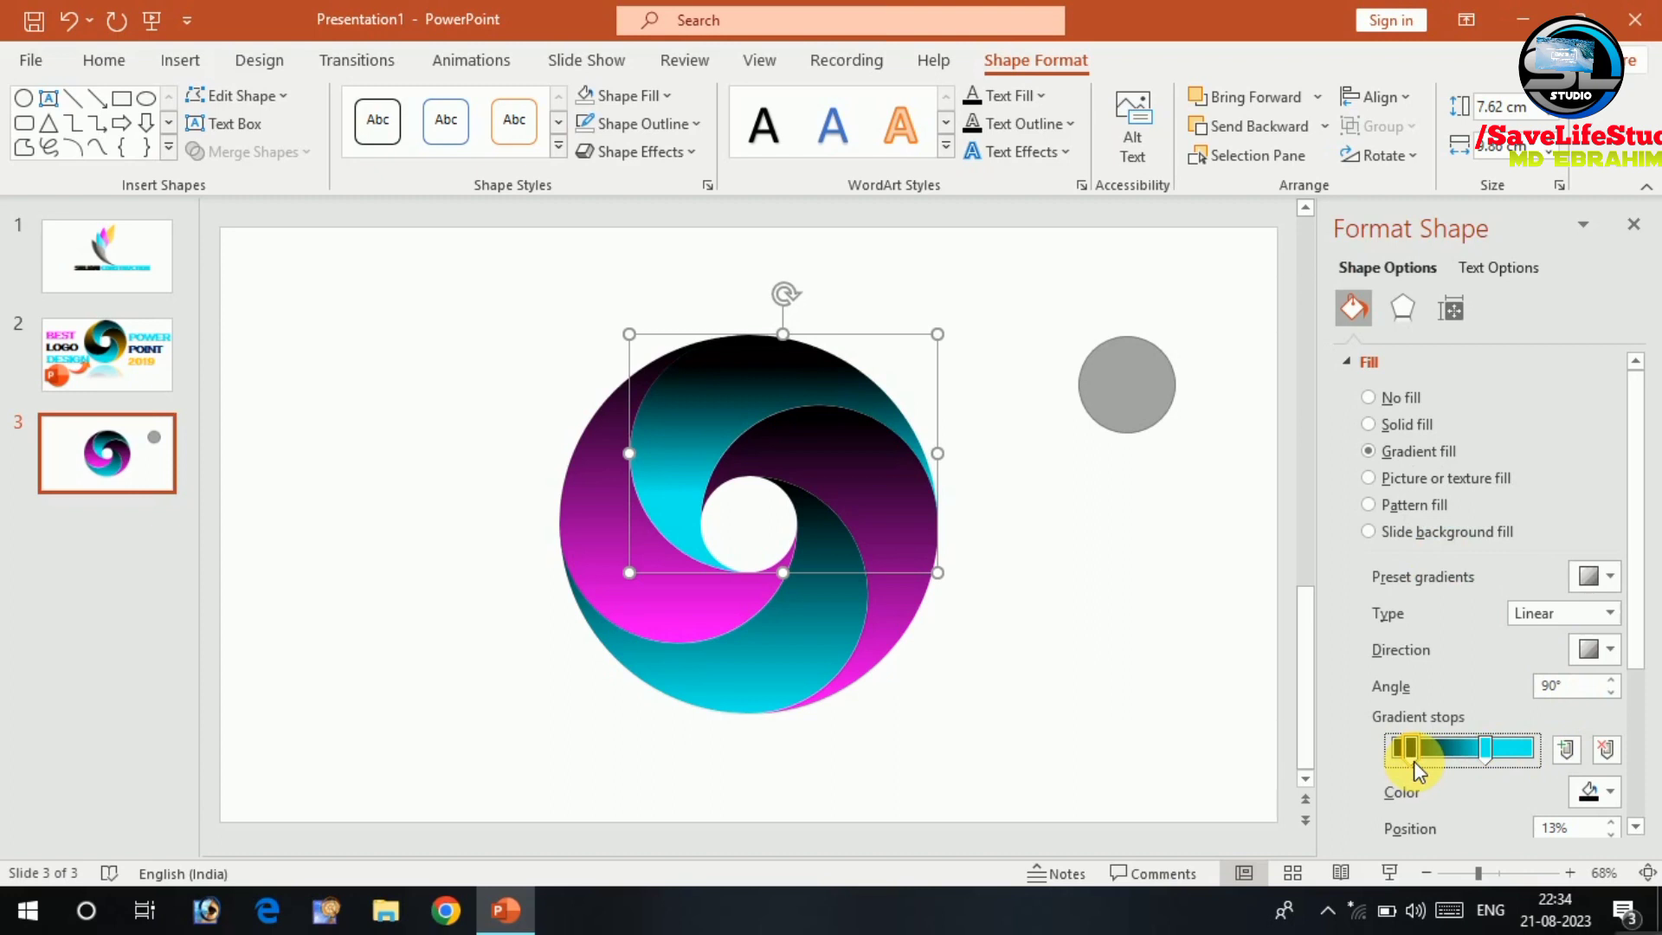
pyautogui.moveTo(1409, 760); pyautogui.dragTo(1415, 754)
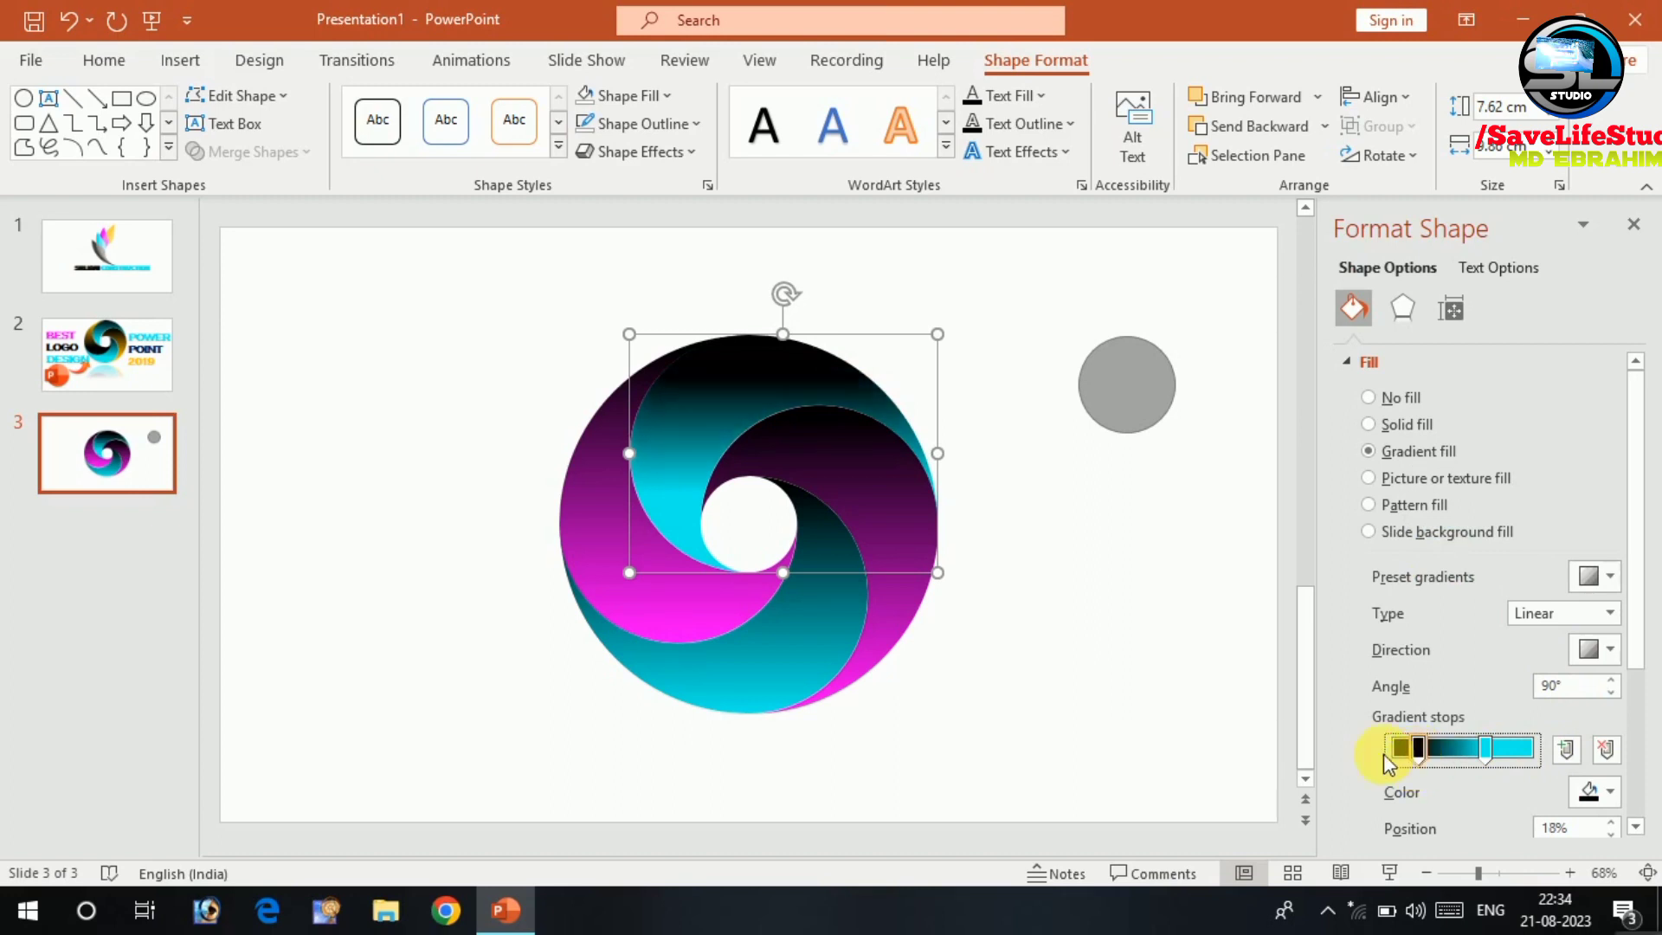
pyautogui.press('Left')
pyautogui.press('Left')
pyautogui.press('Left')
pyautogui.press('Left')
pyautogui.press('Left')
pyautogui.press('Left')
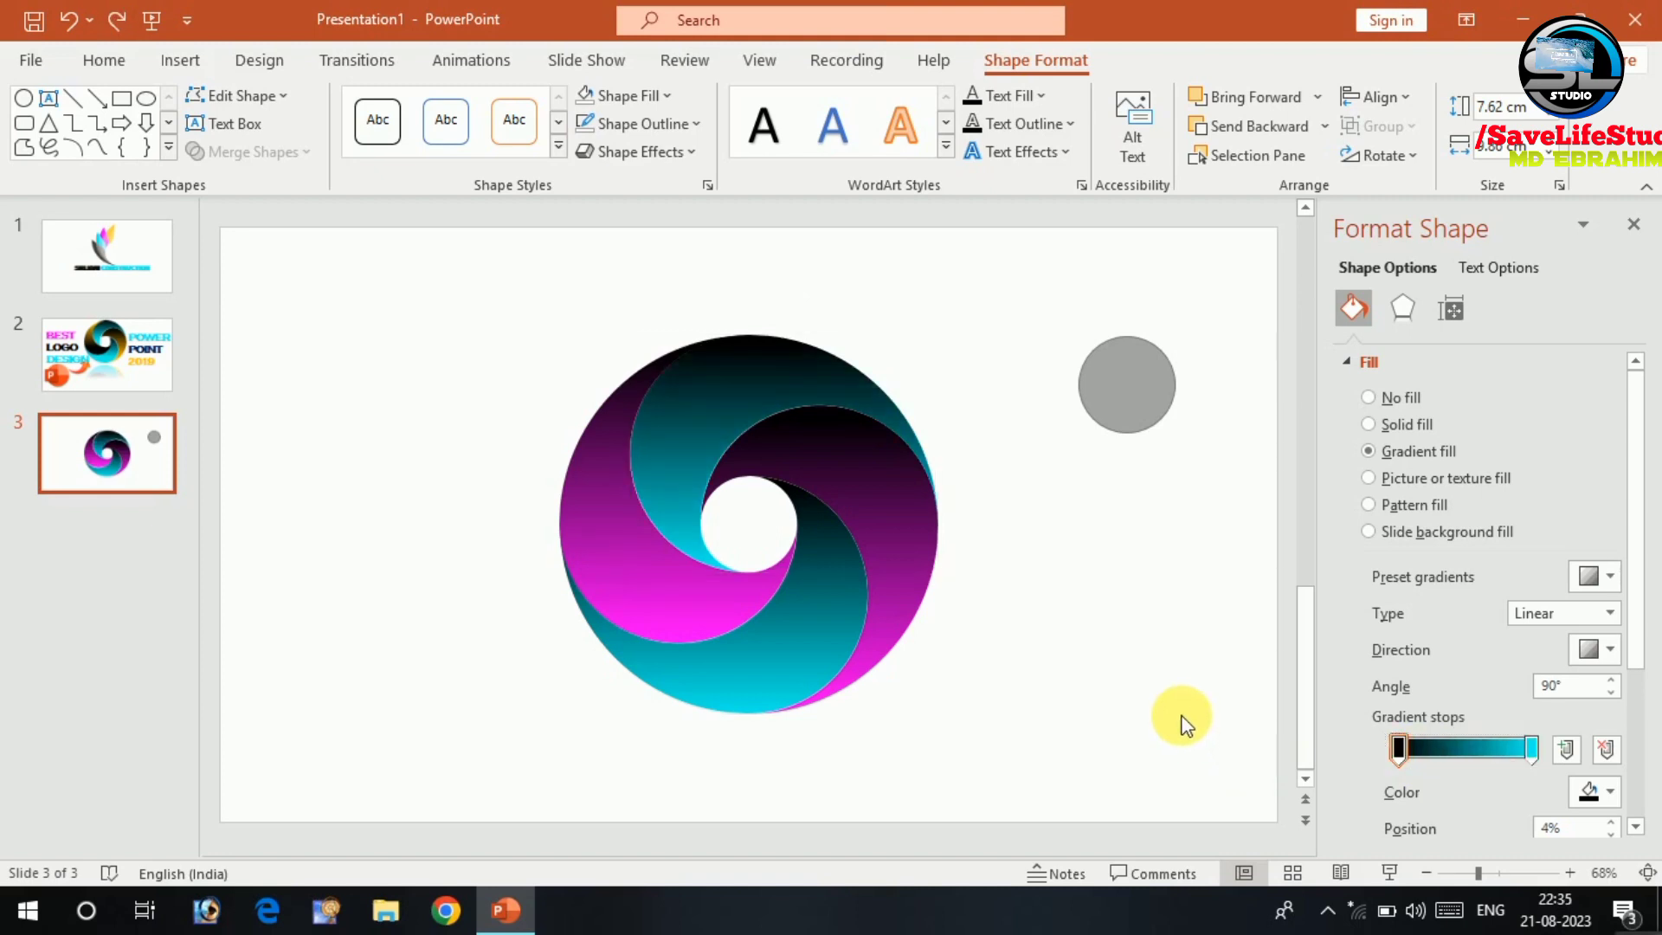
pyautogui.click(1069, 614)
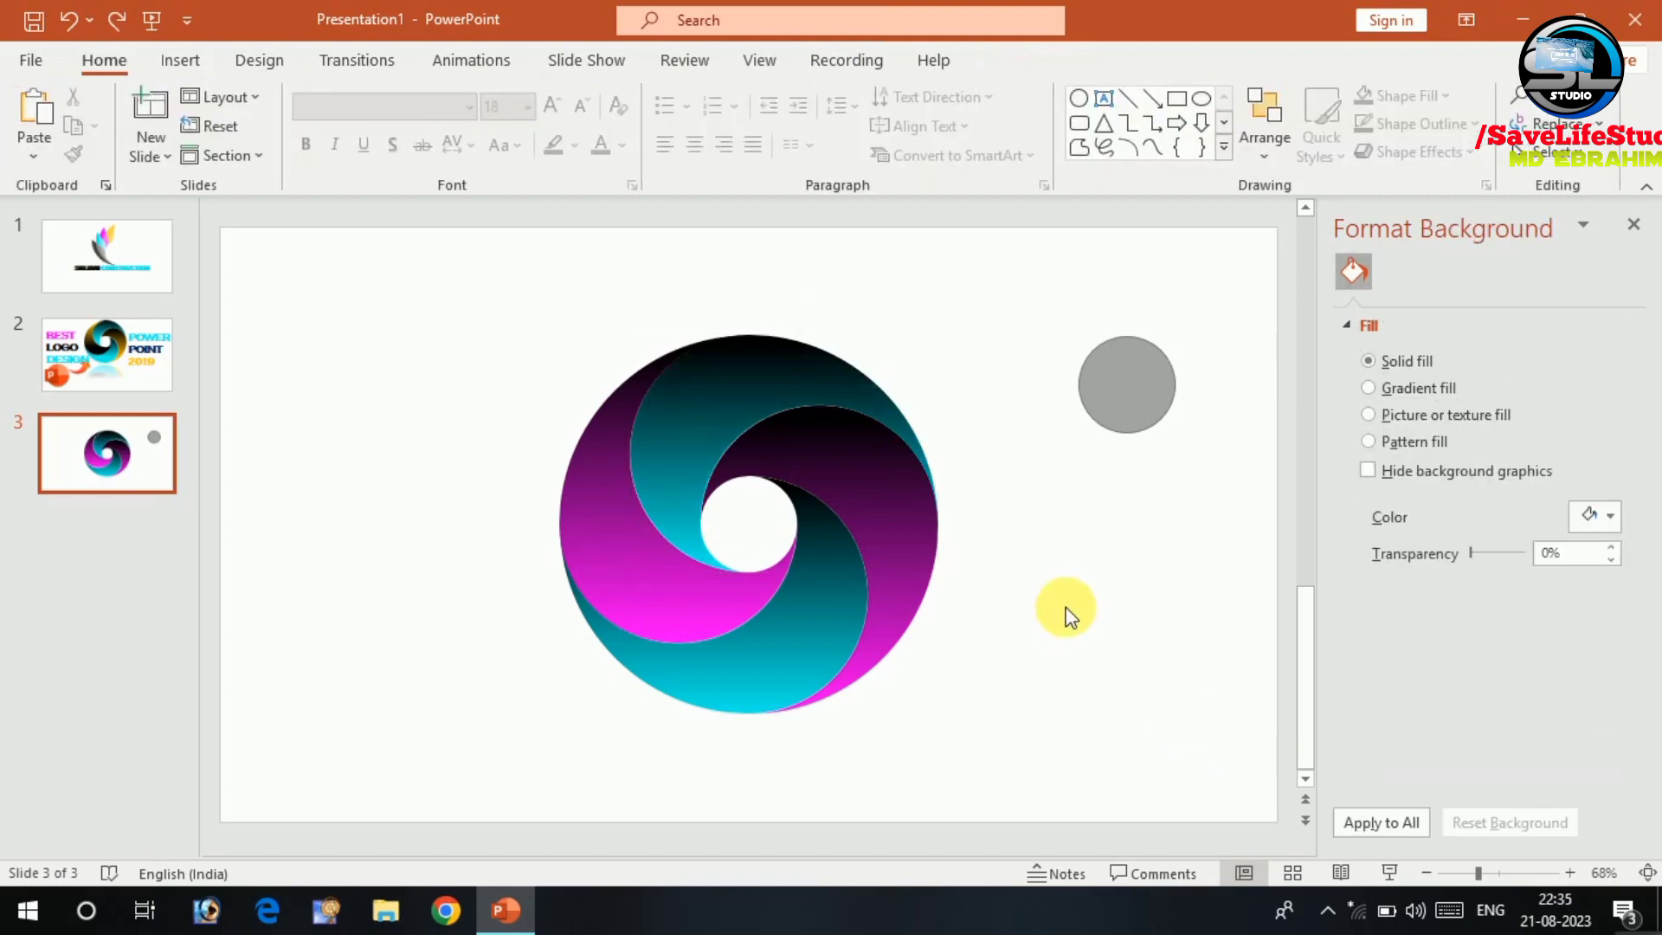
# Delete the spare grey circle and marquee-select all the swirl pieces.
pyautogui.click(1116, 422)
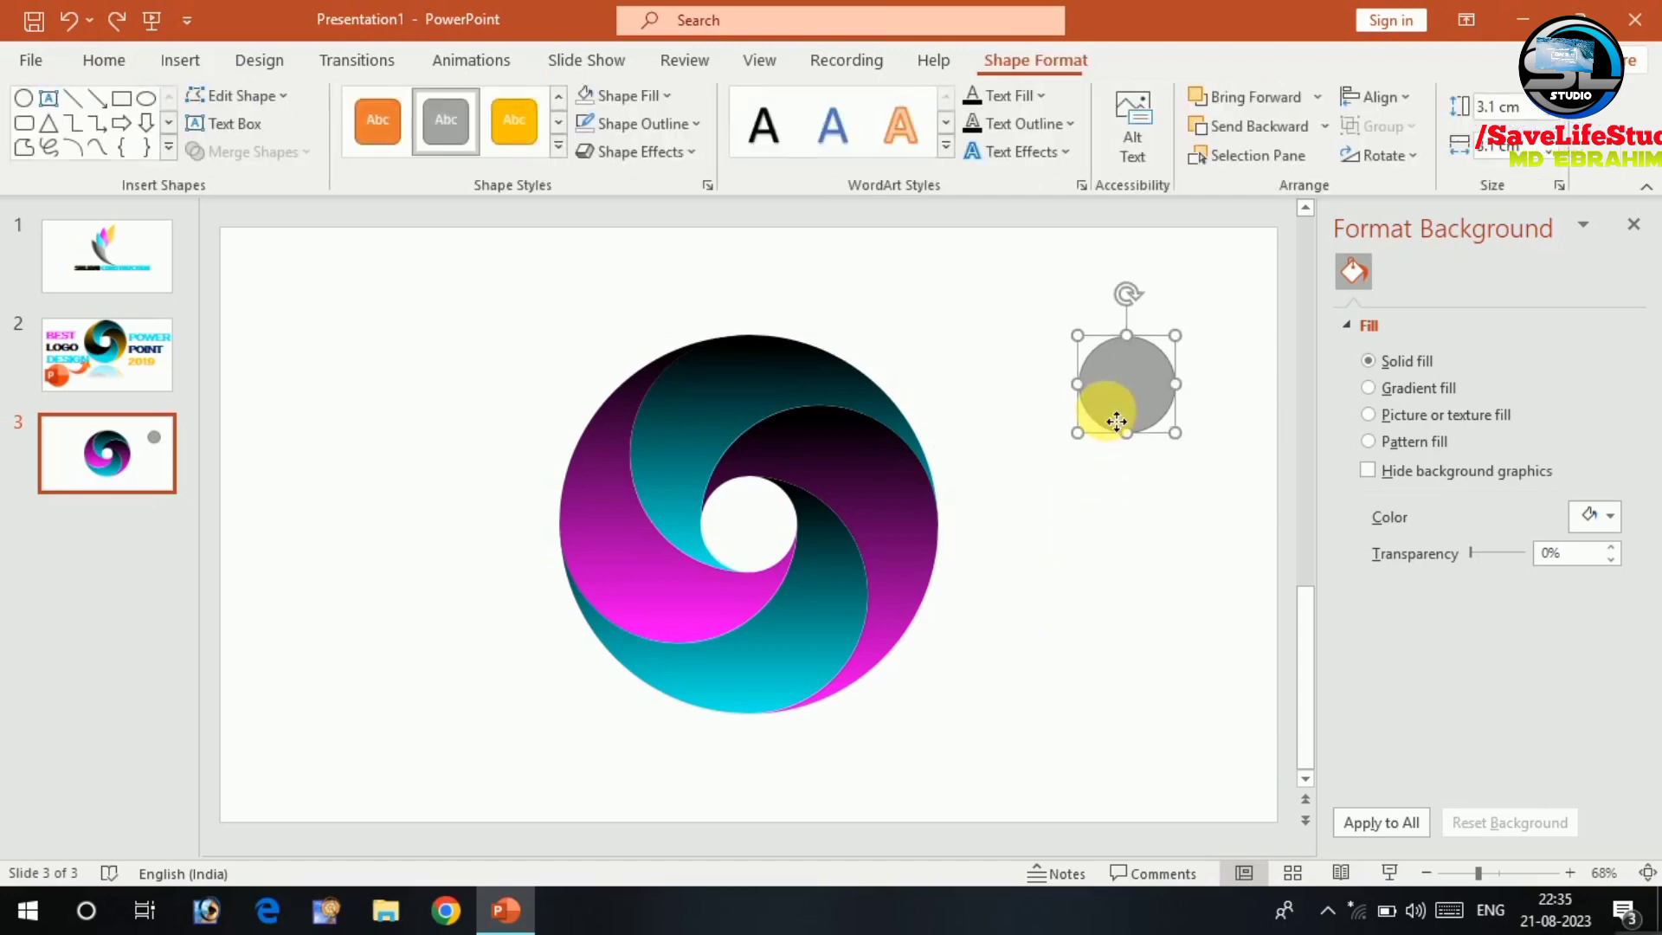
pyautogui.press('Delete')
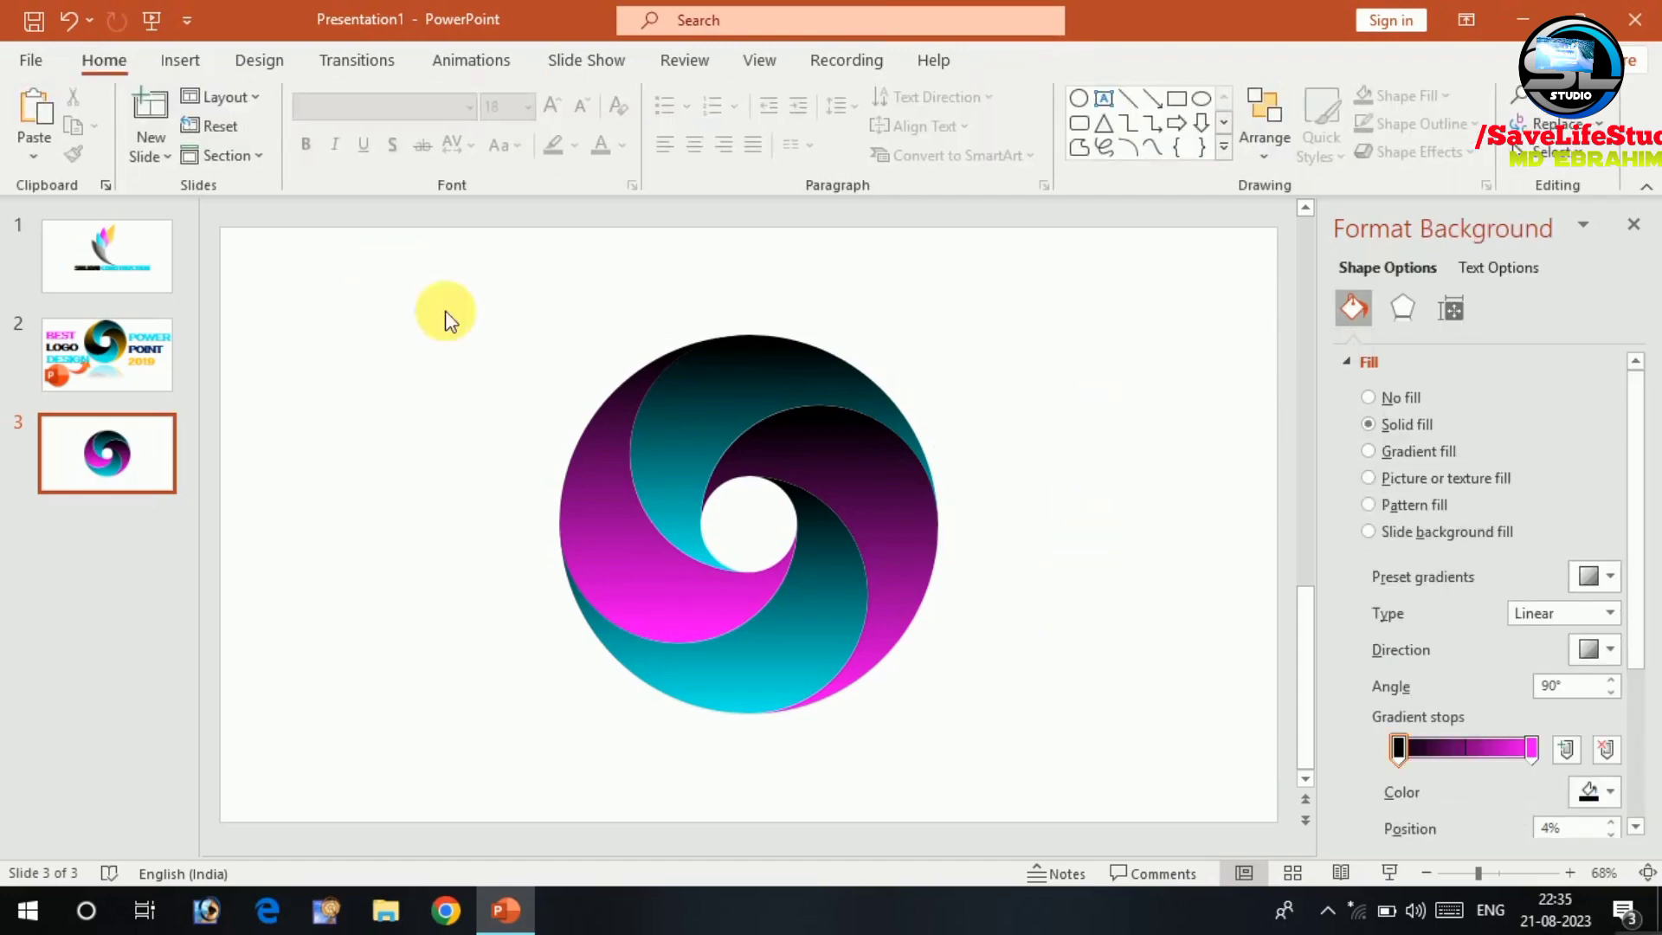
pyautogui.moveTo(389, 257); pyautogui.dragTo(1029, 779)
# Group the swirl pieces, shrink the group to 8.97 cm and move it onto the centre line.
pyautogui.hotkey('ctrl', 'g')
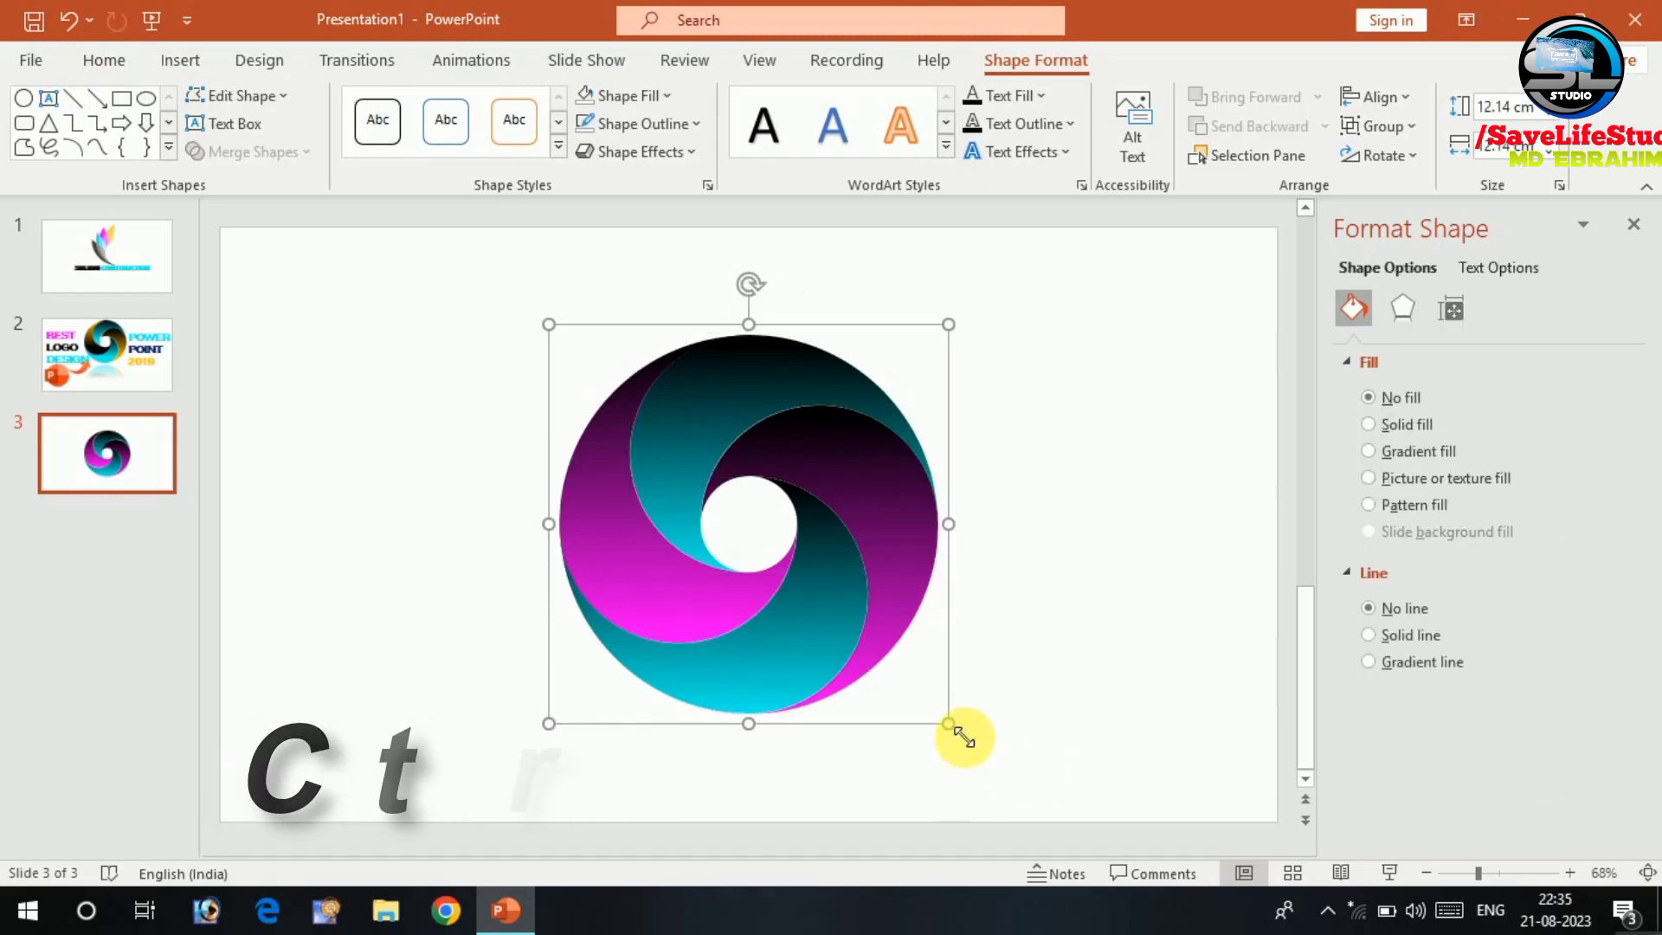
pyautogui.moveTo(901, 676); pyautogui.dragTo(844, 614)
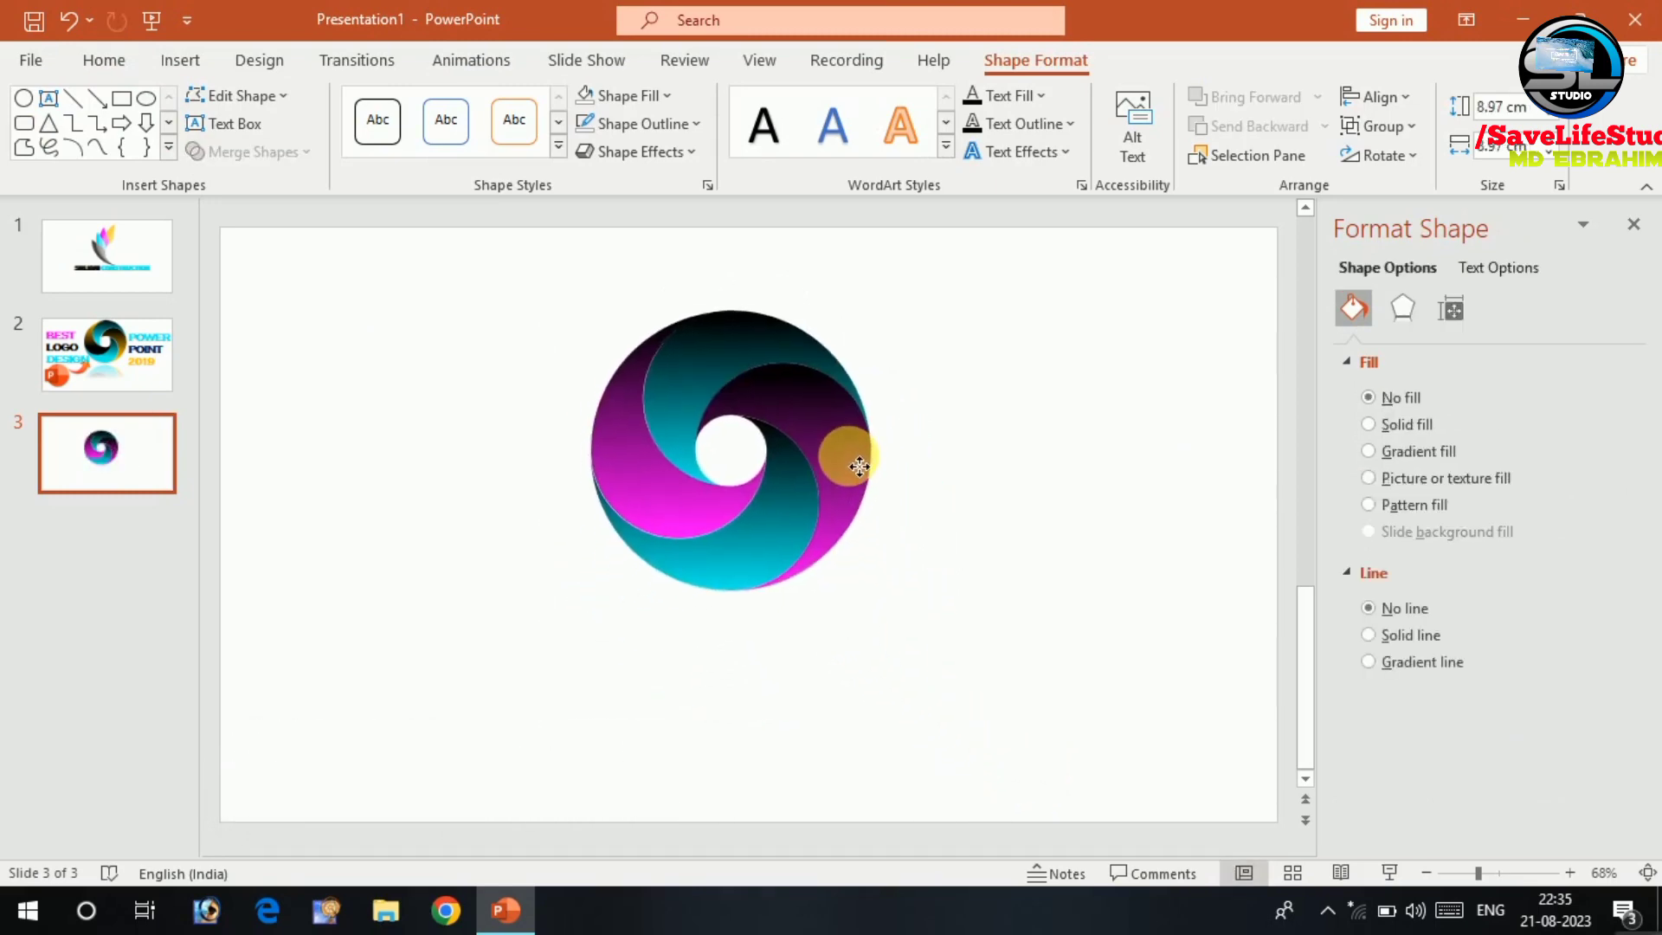
pyautogui.moveTo(809, 483); pyautogui.dragTo(860, 432)
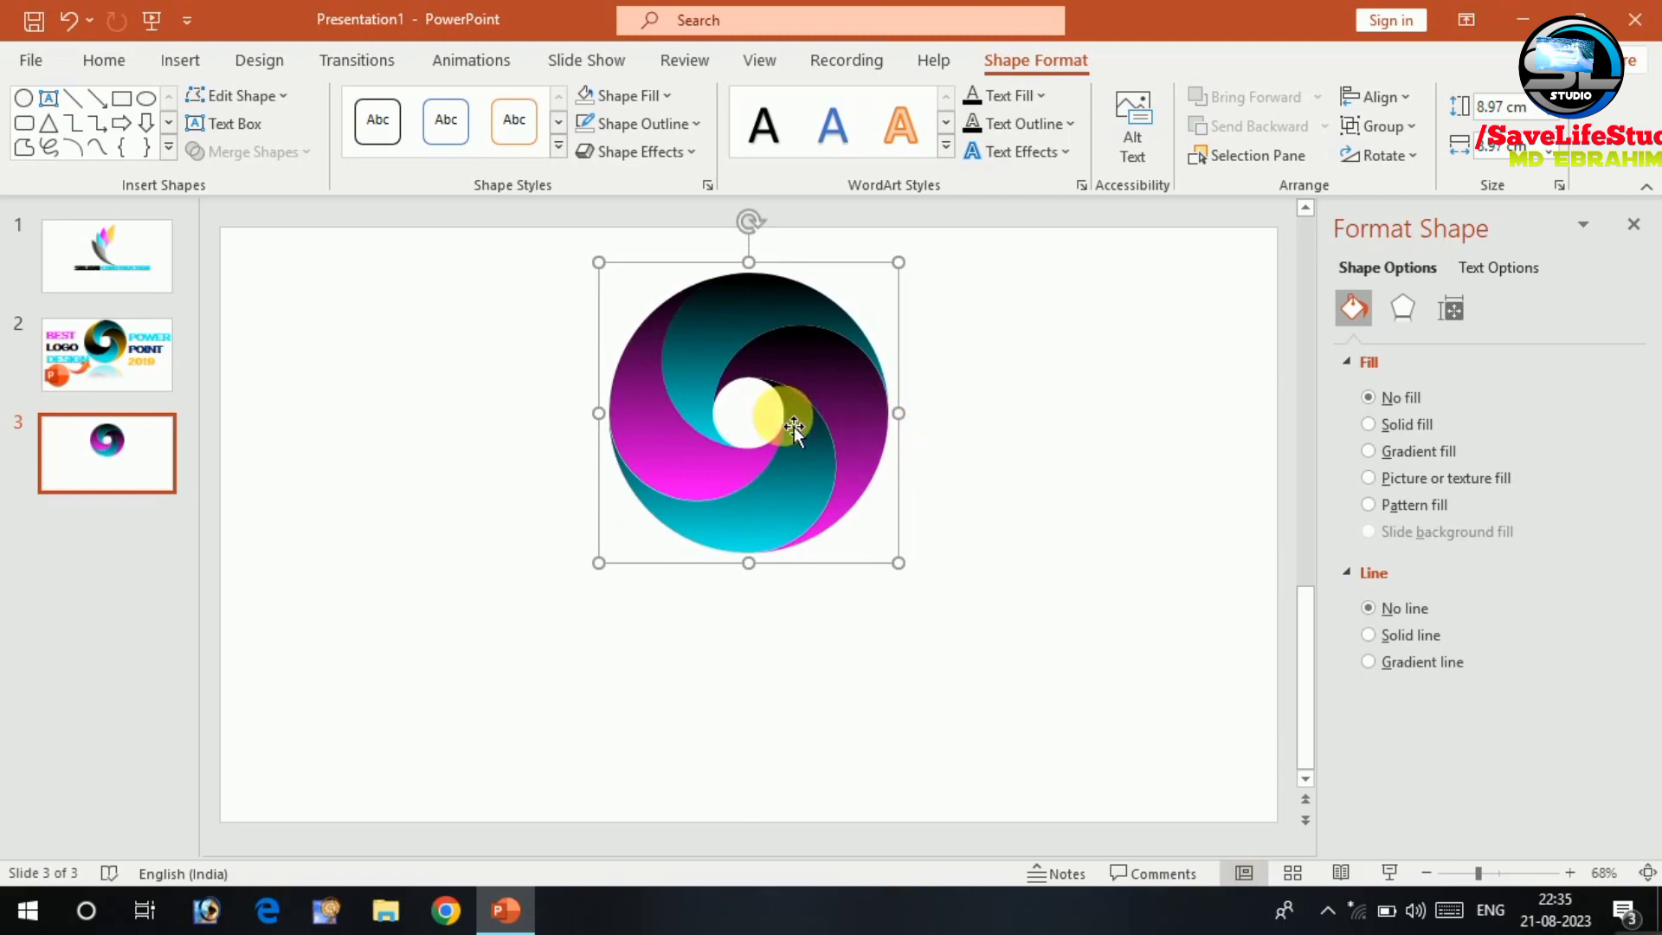
# Add a preset reflection under the logo: 48% transparency, 35% size, 0.5 pt blur, 0 pt distance.
pyautogui.click(1402, 309)
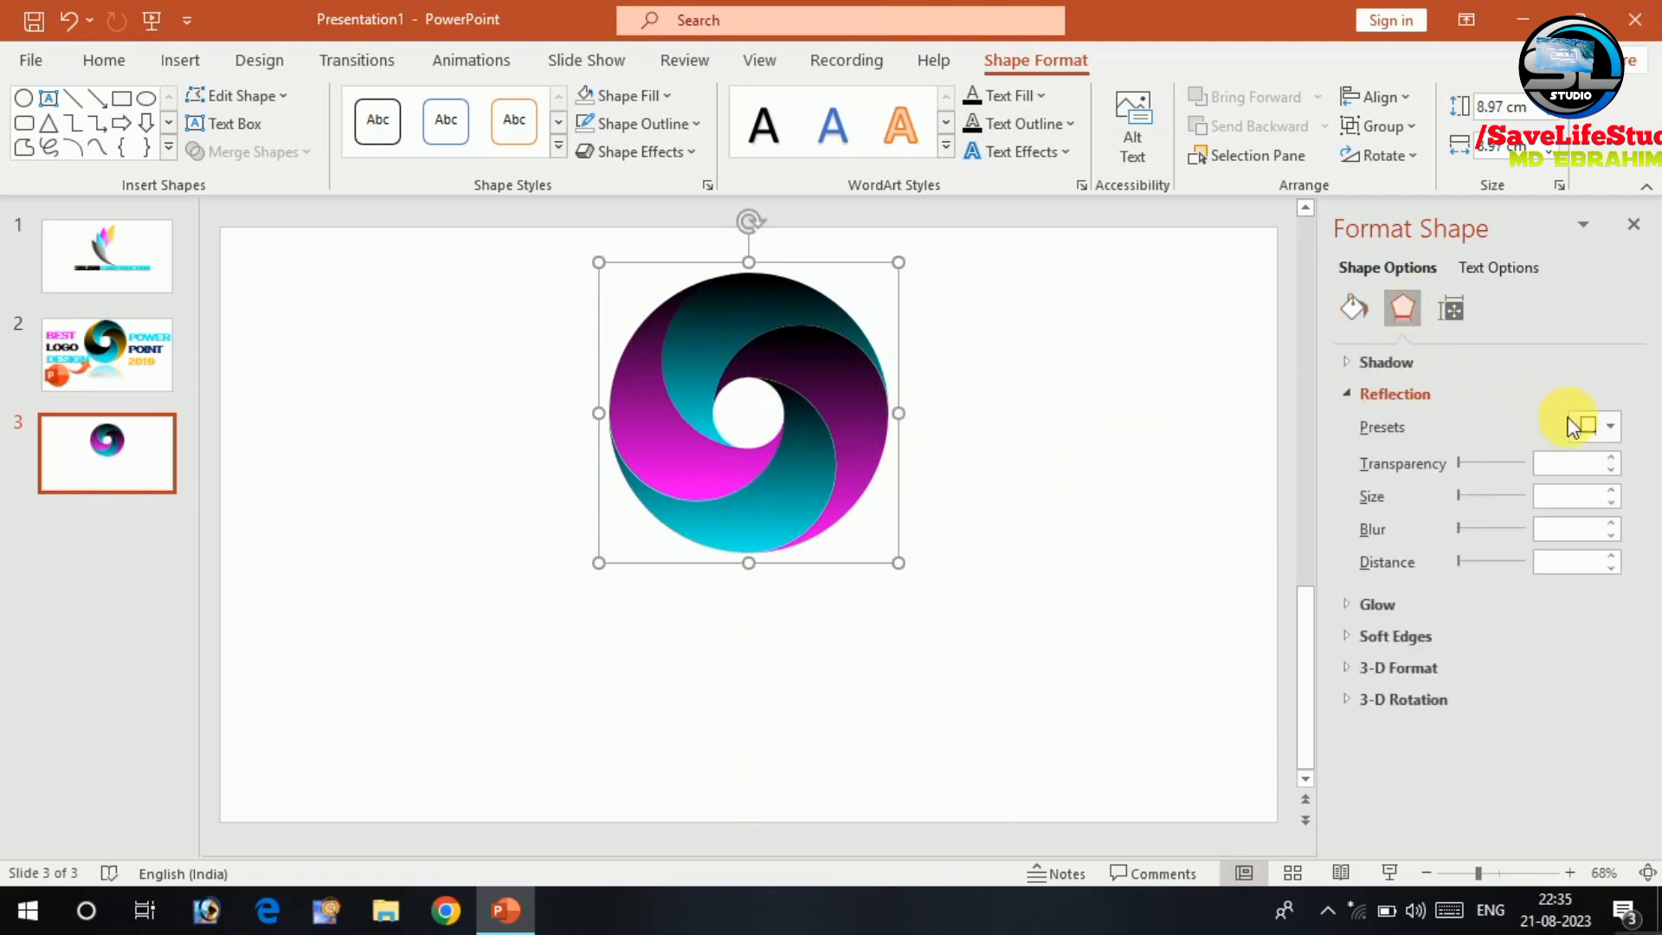
pyautogui.click(1589, 422)
pyautogui.click(1466, 628)
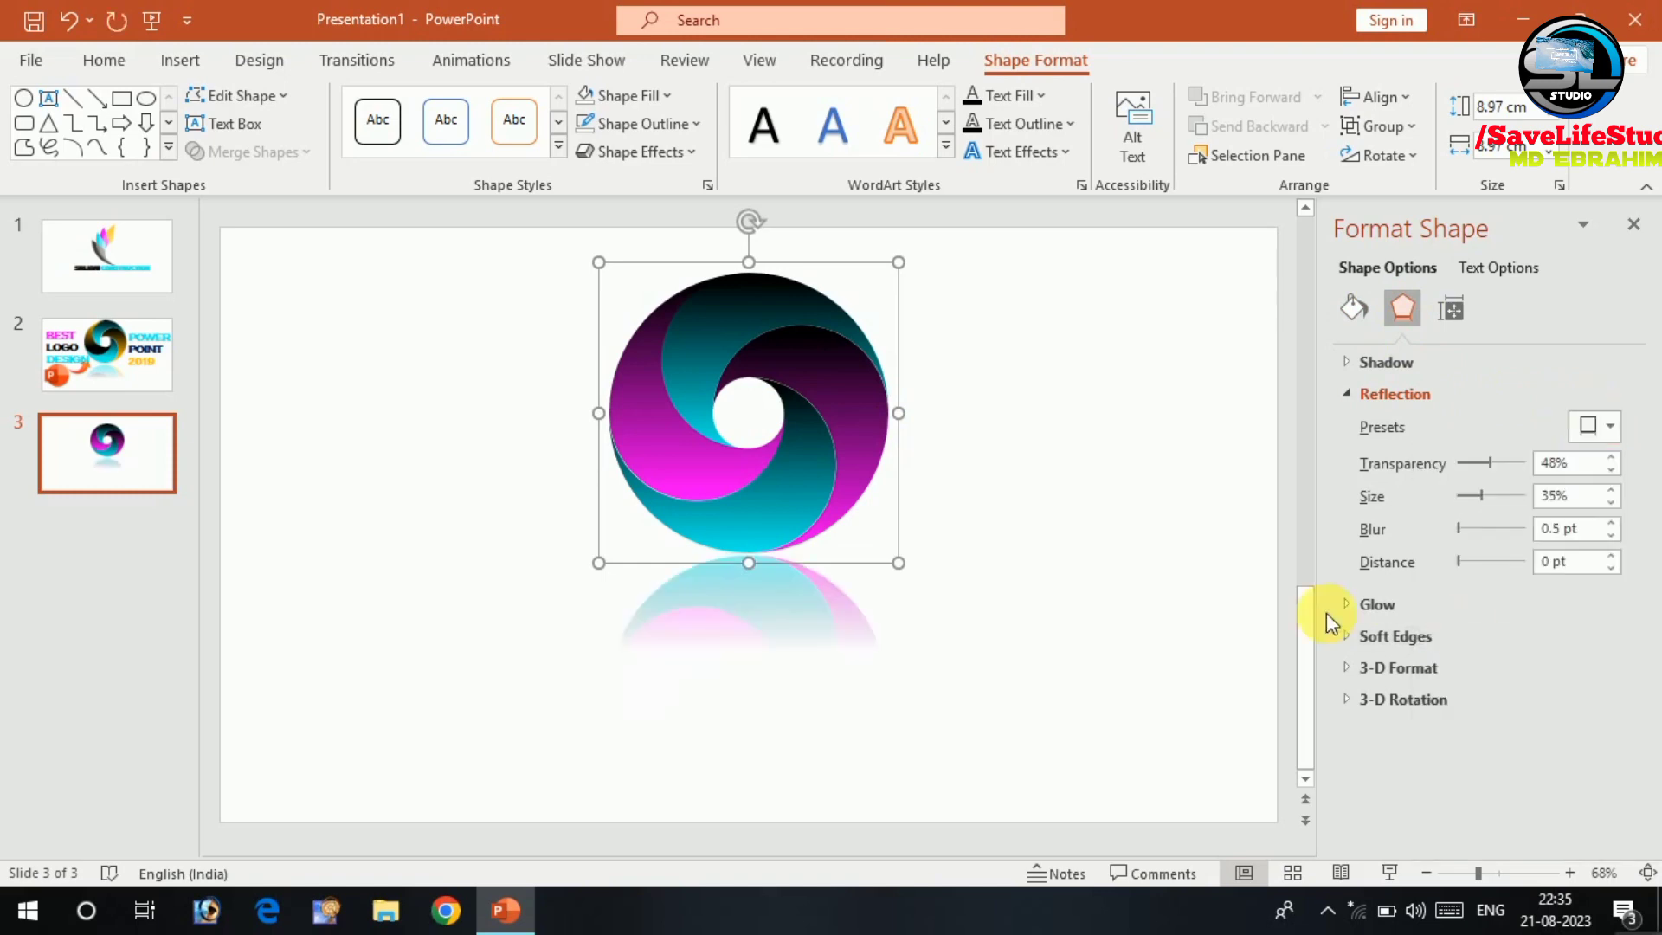
pyautogui.click(995, 498)
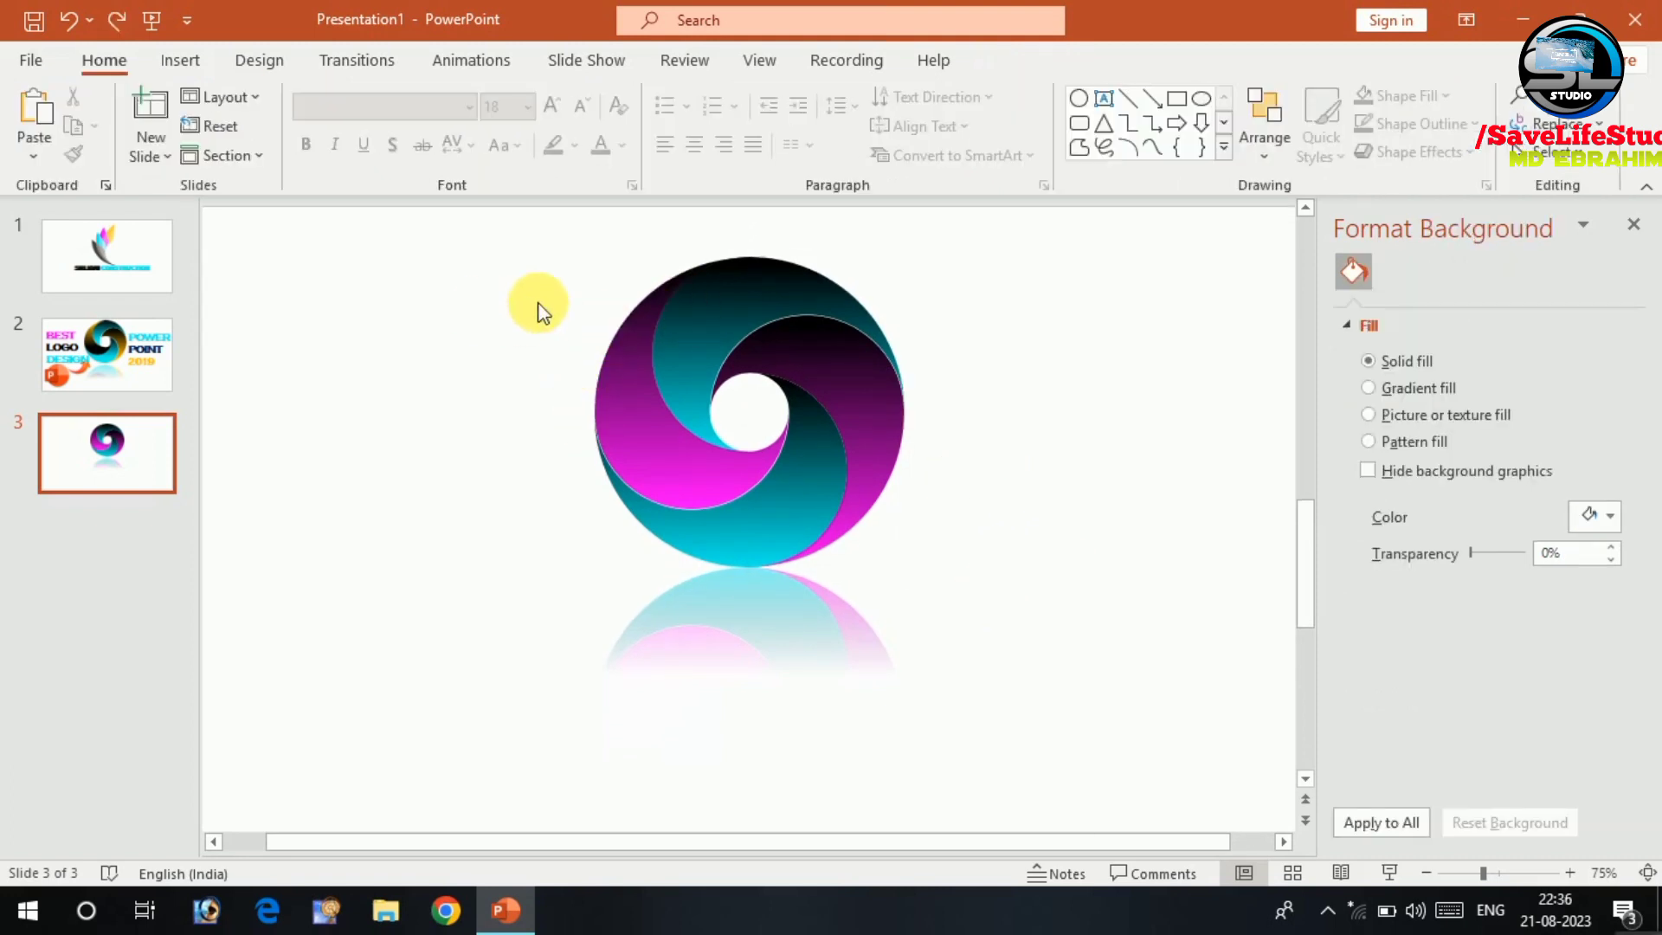
# Apply the water-drop theme from the Design themes gallery to all slides.
pyautogui.click(489, 307)
pyautogui.click(261, 62)
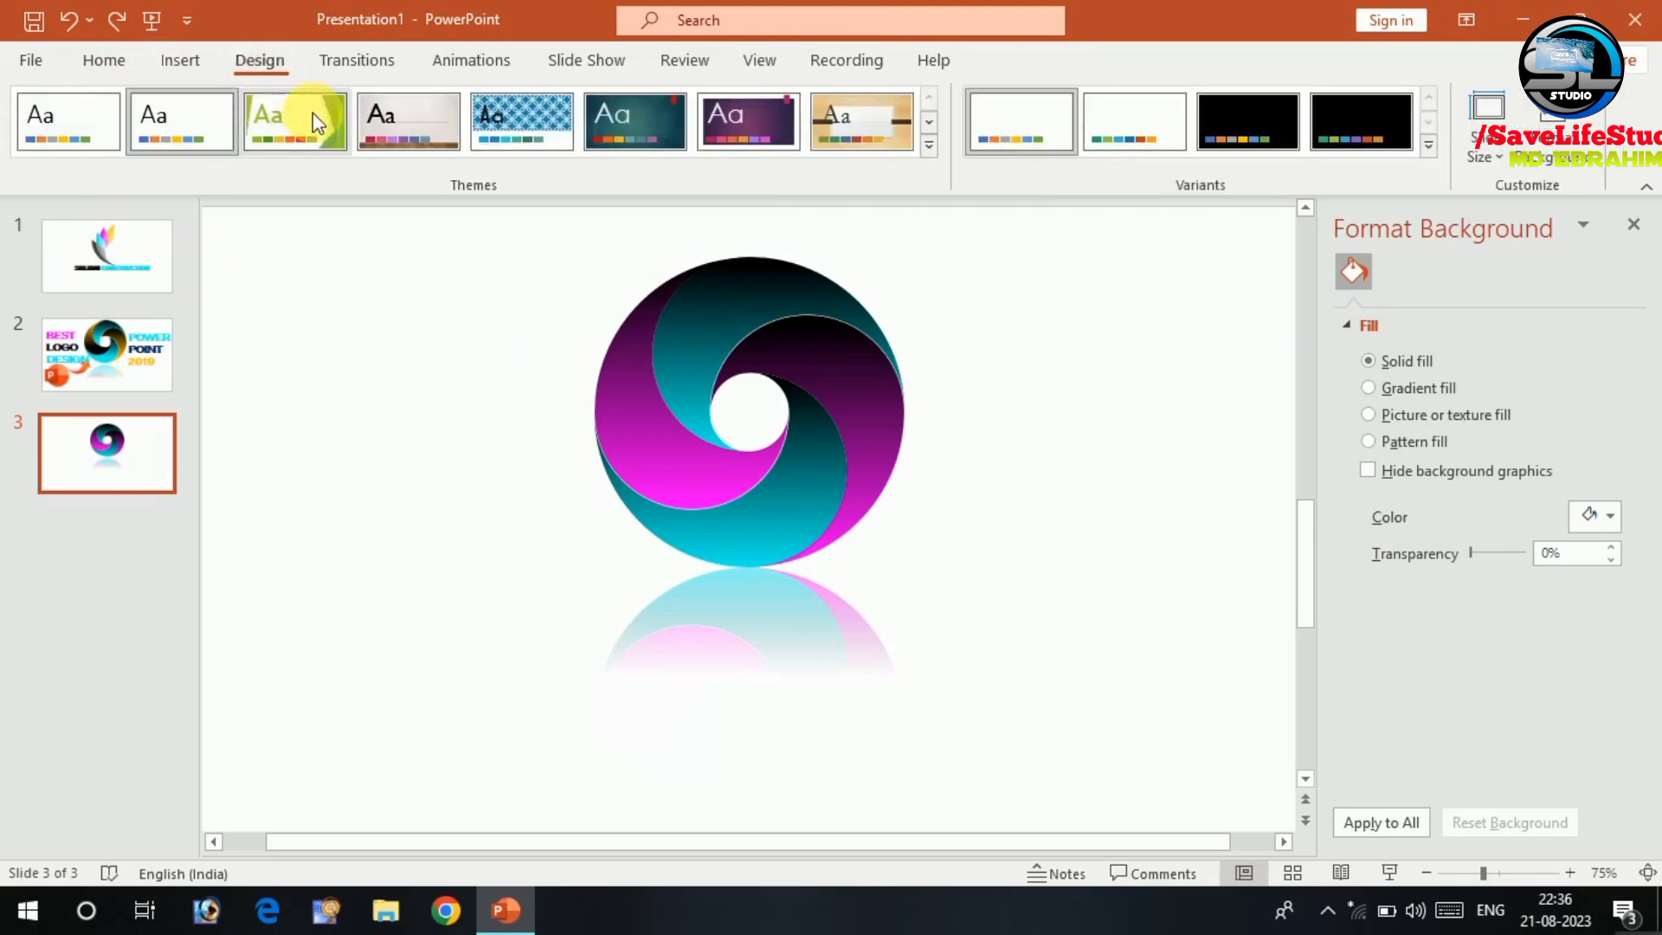
pyautogui.click(931, 122)
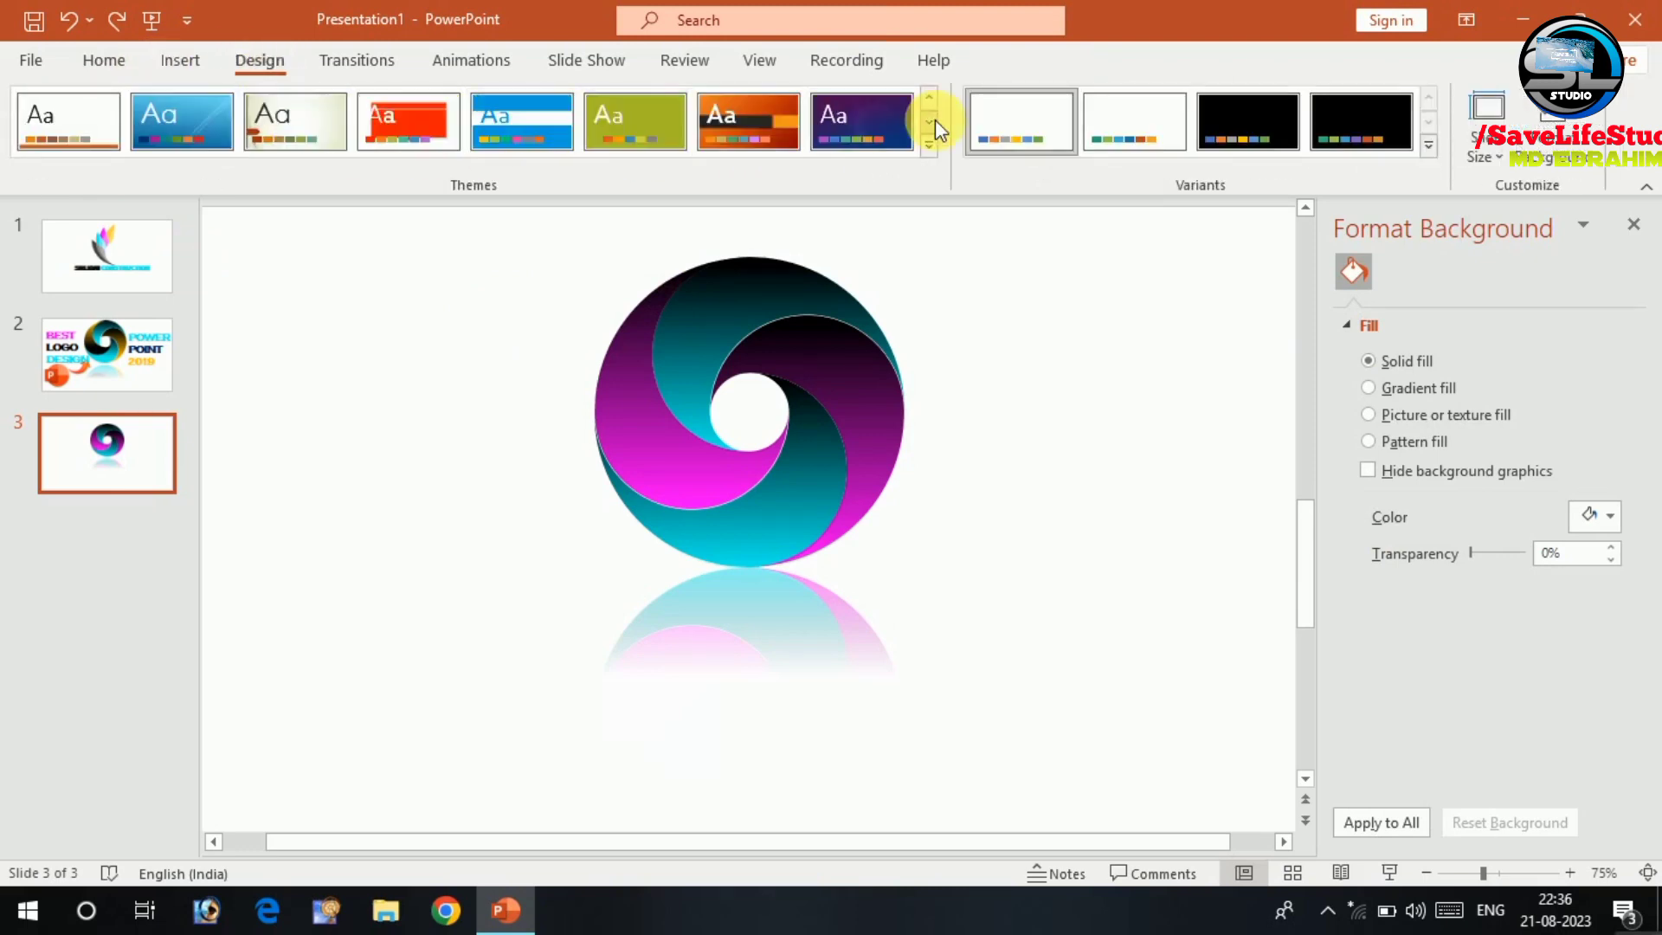
pyautogui.click(935, 122)
pyautogui.click(543, 134)
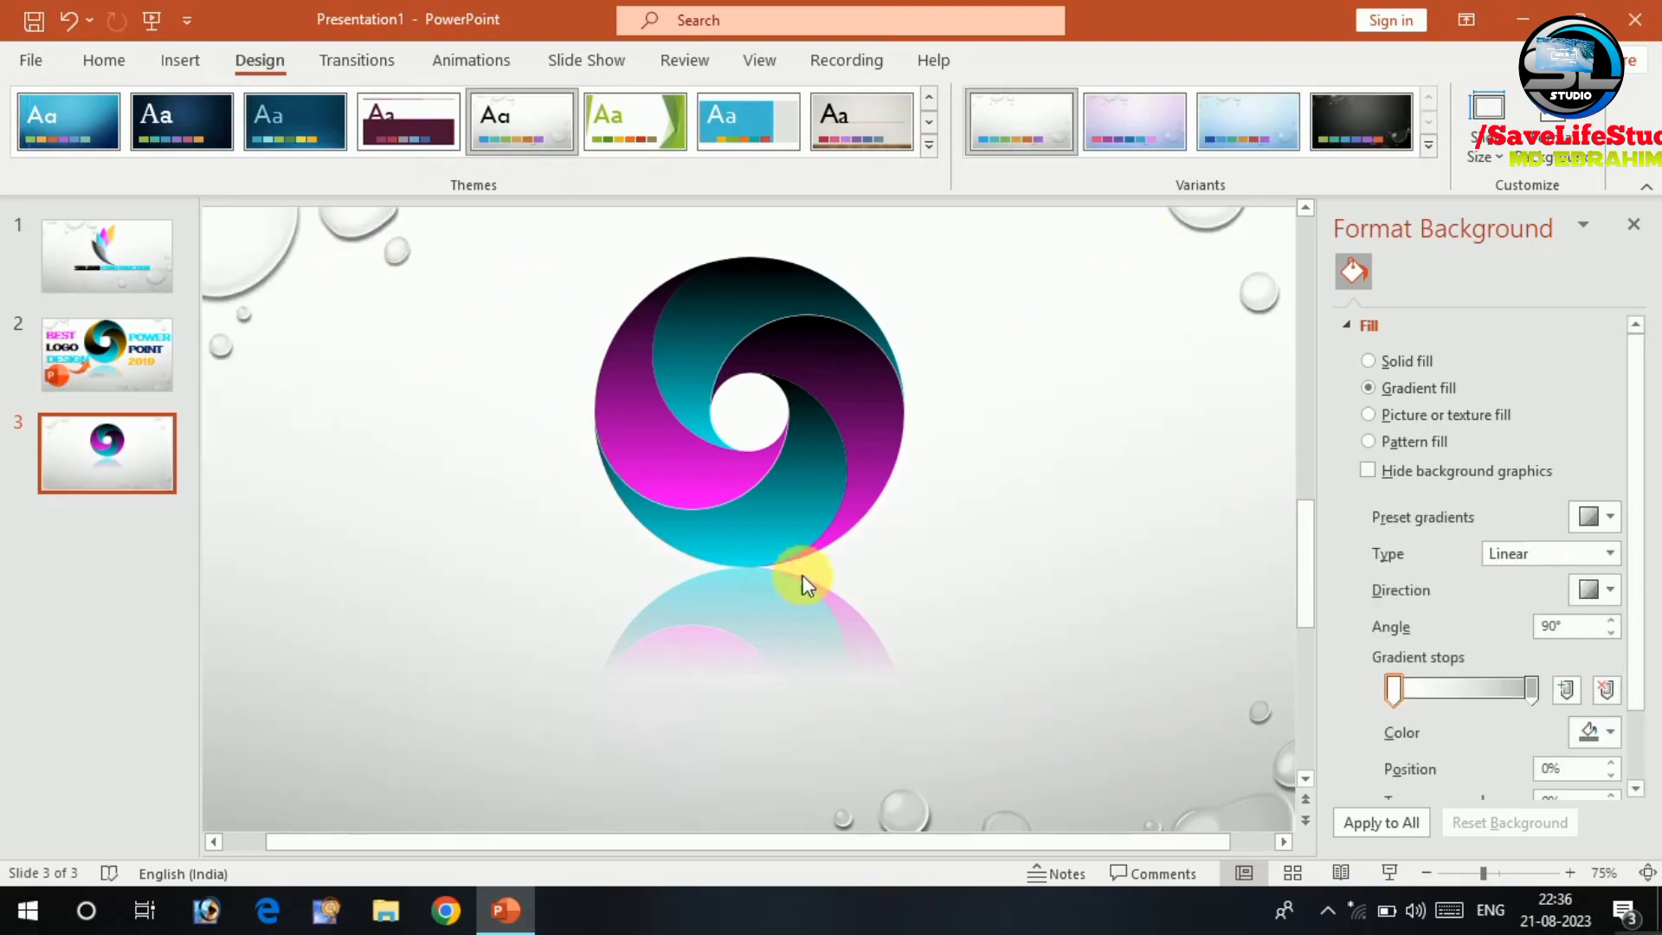
# Enlarge the swirl logo slightly and recentre it on the slide's centre line.
pyautogui.click(775, 369)
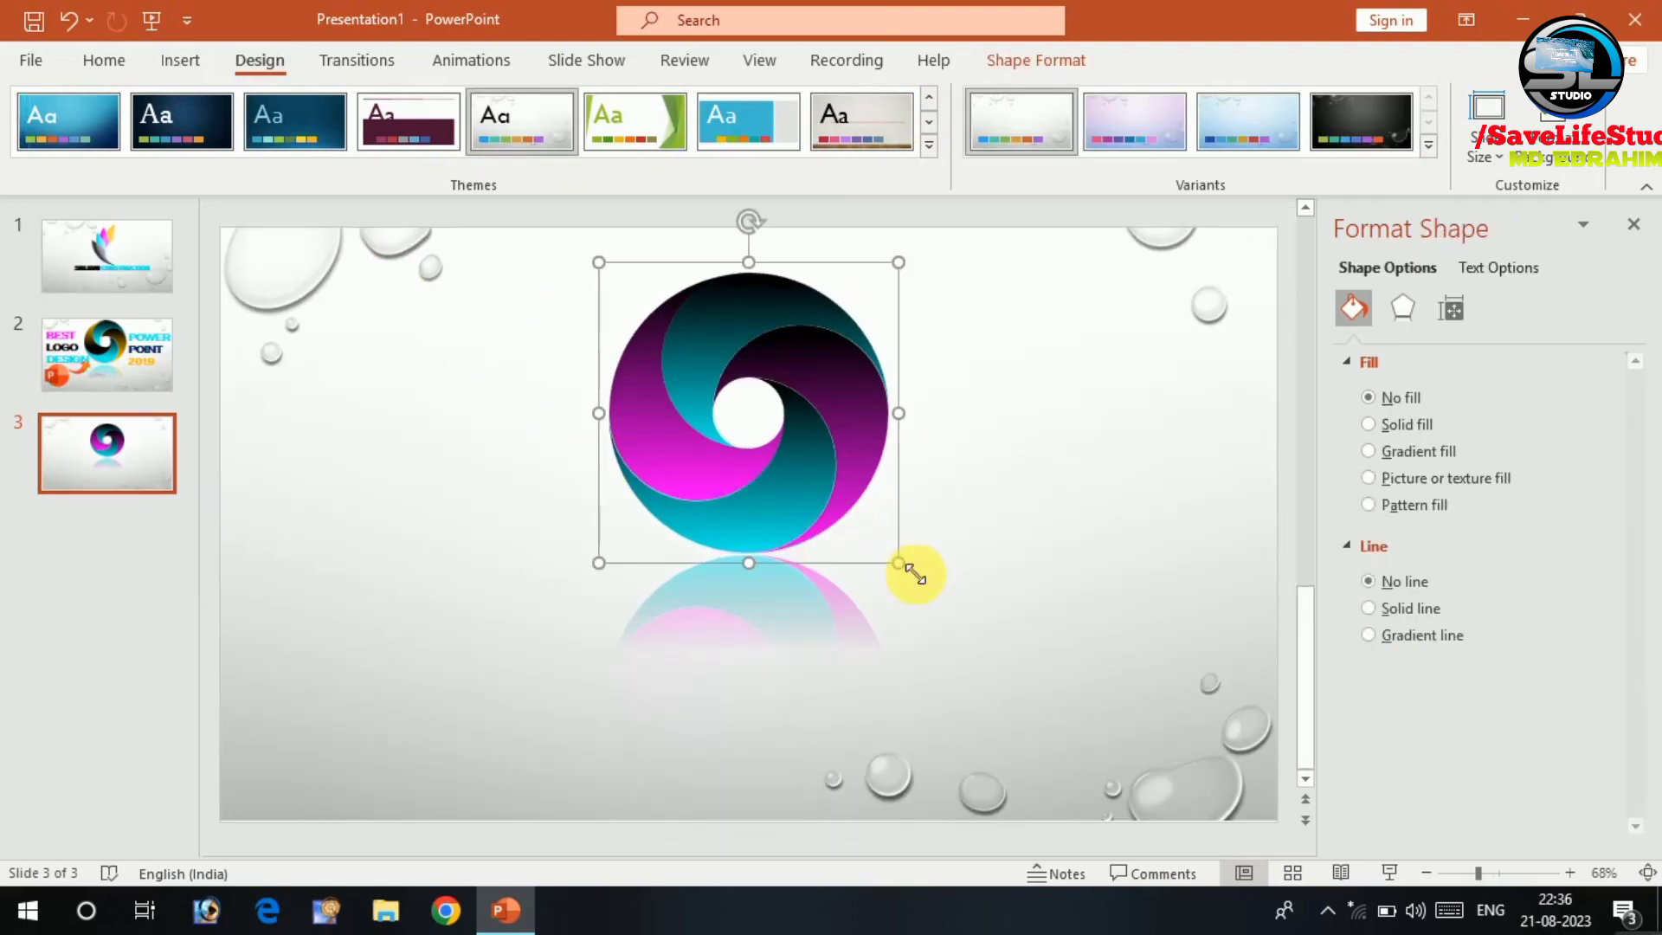
pyautogui.moveTo(898, 563); pyautogui.dragTo(938, 586)
pyautogui.moveTo(871, 476); pyautogui.dragTo(853, 464)
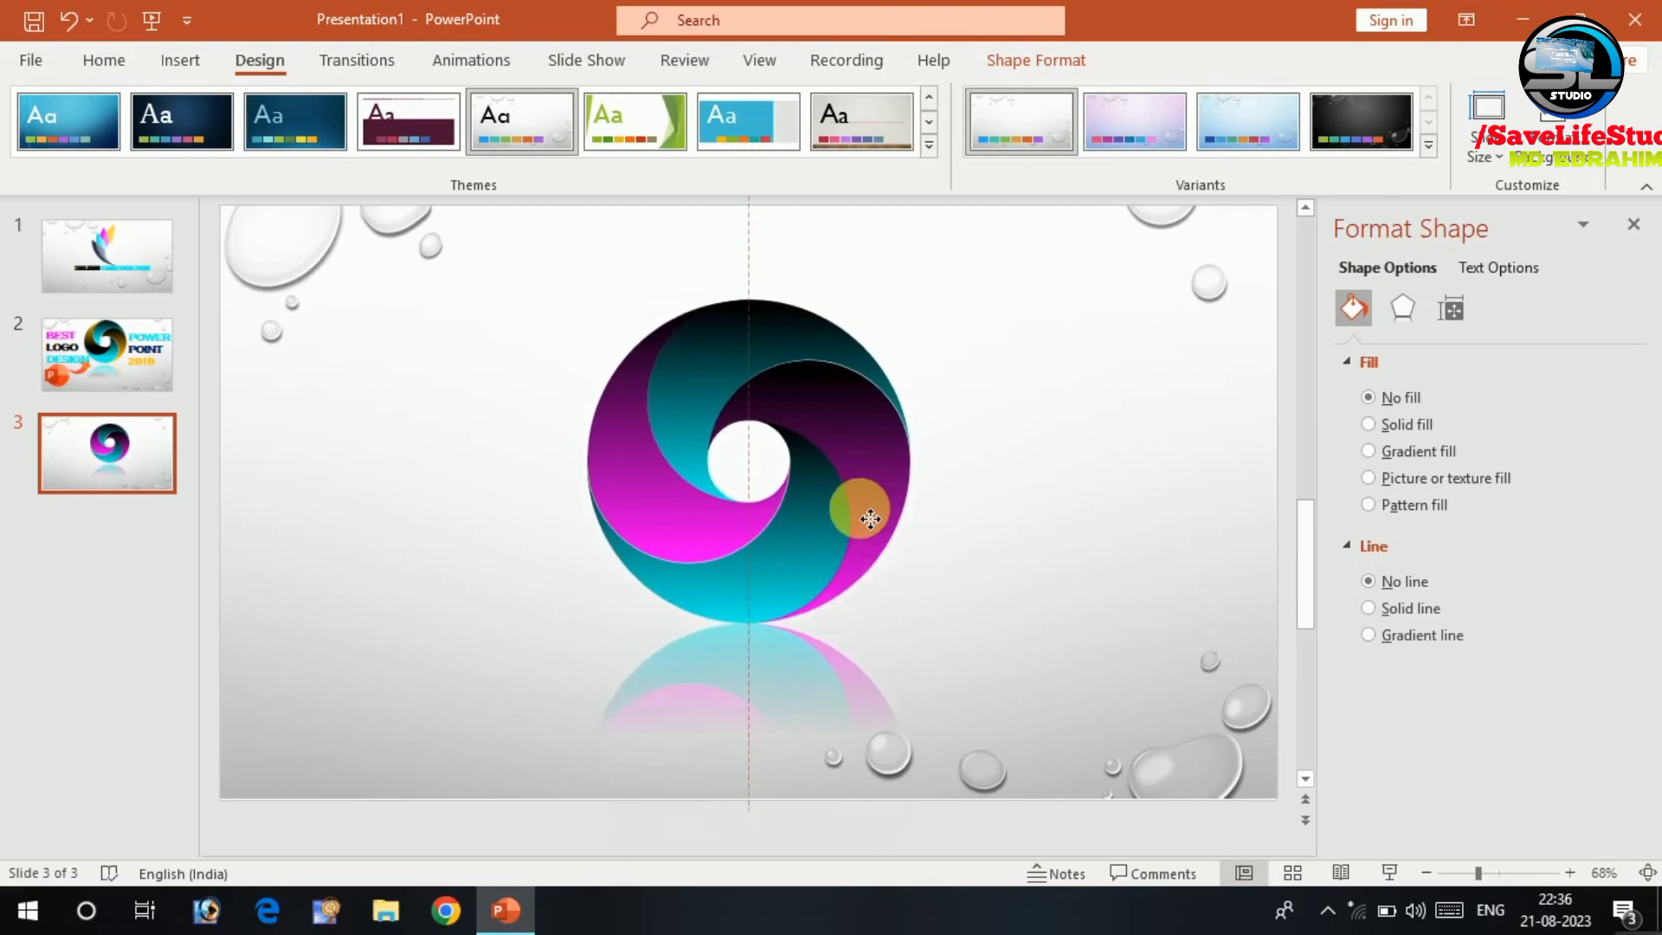
pyautogui.click(537, 401)
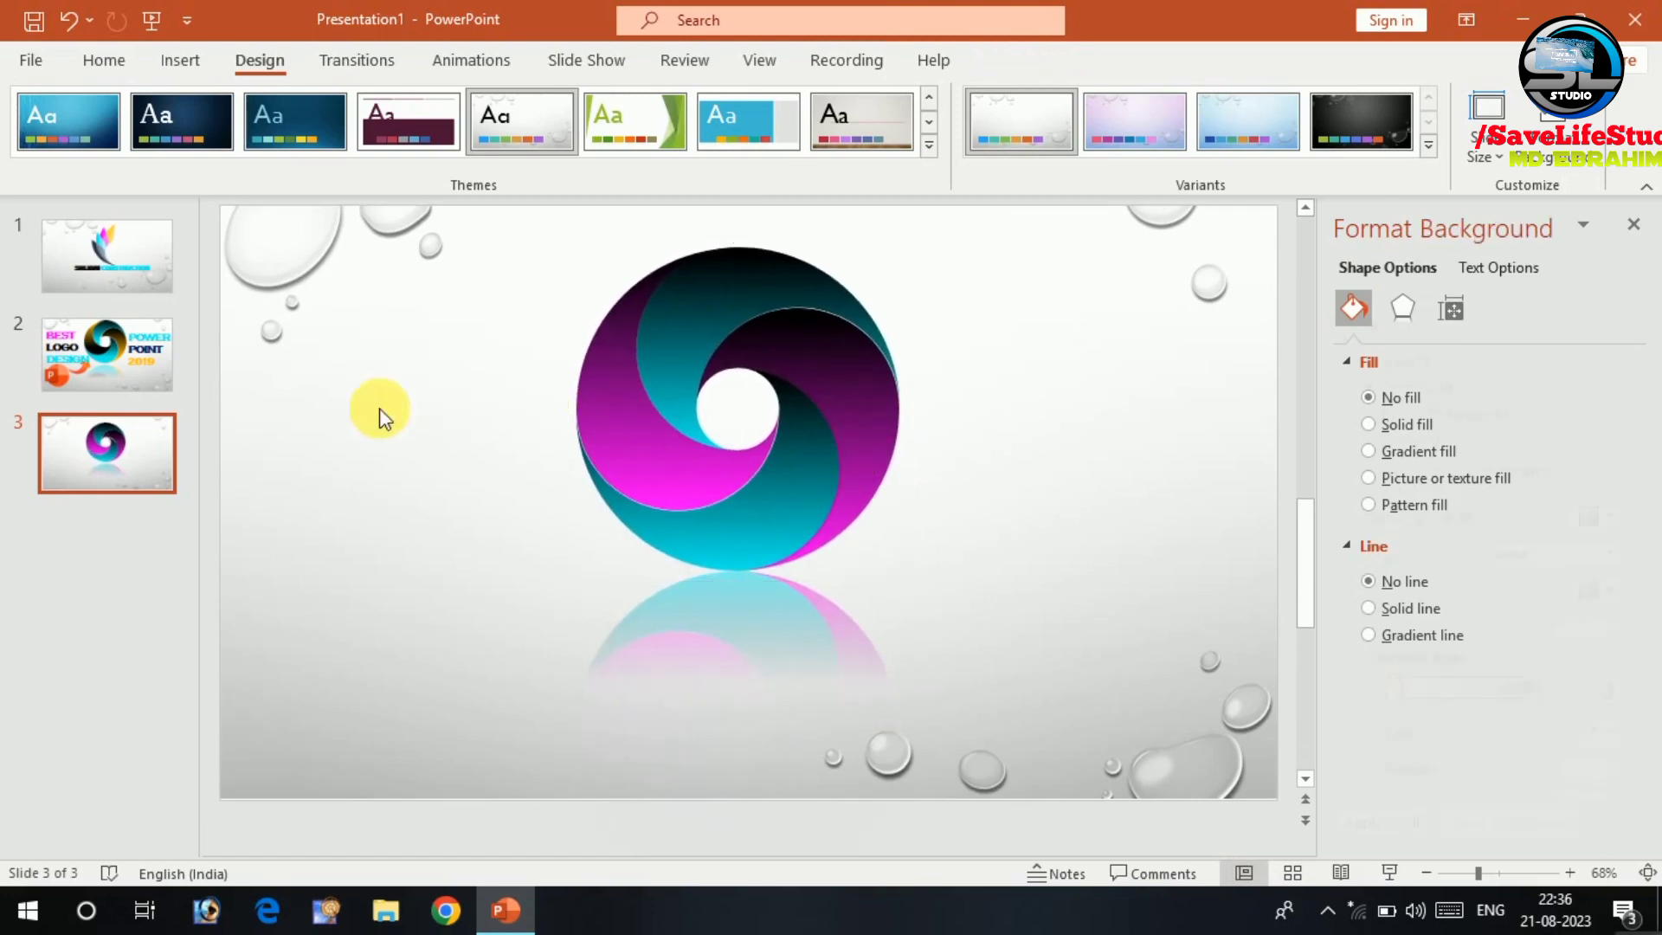
# Insert a text box on the slide and type THANK YOU.
pyautogui.click(179, 60)
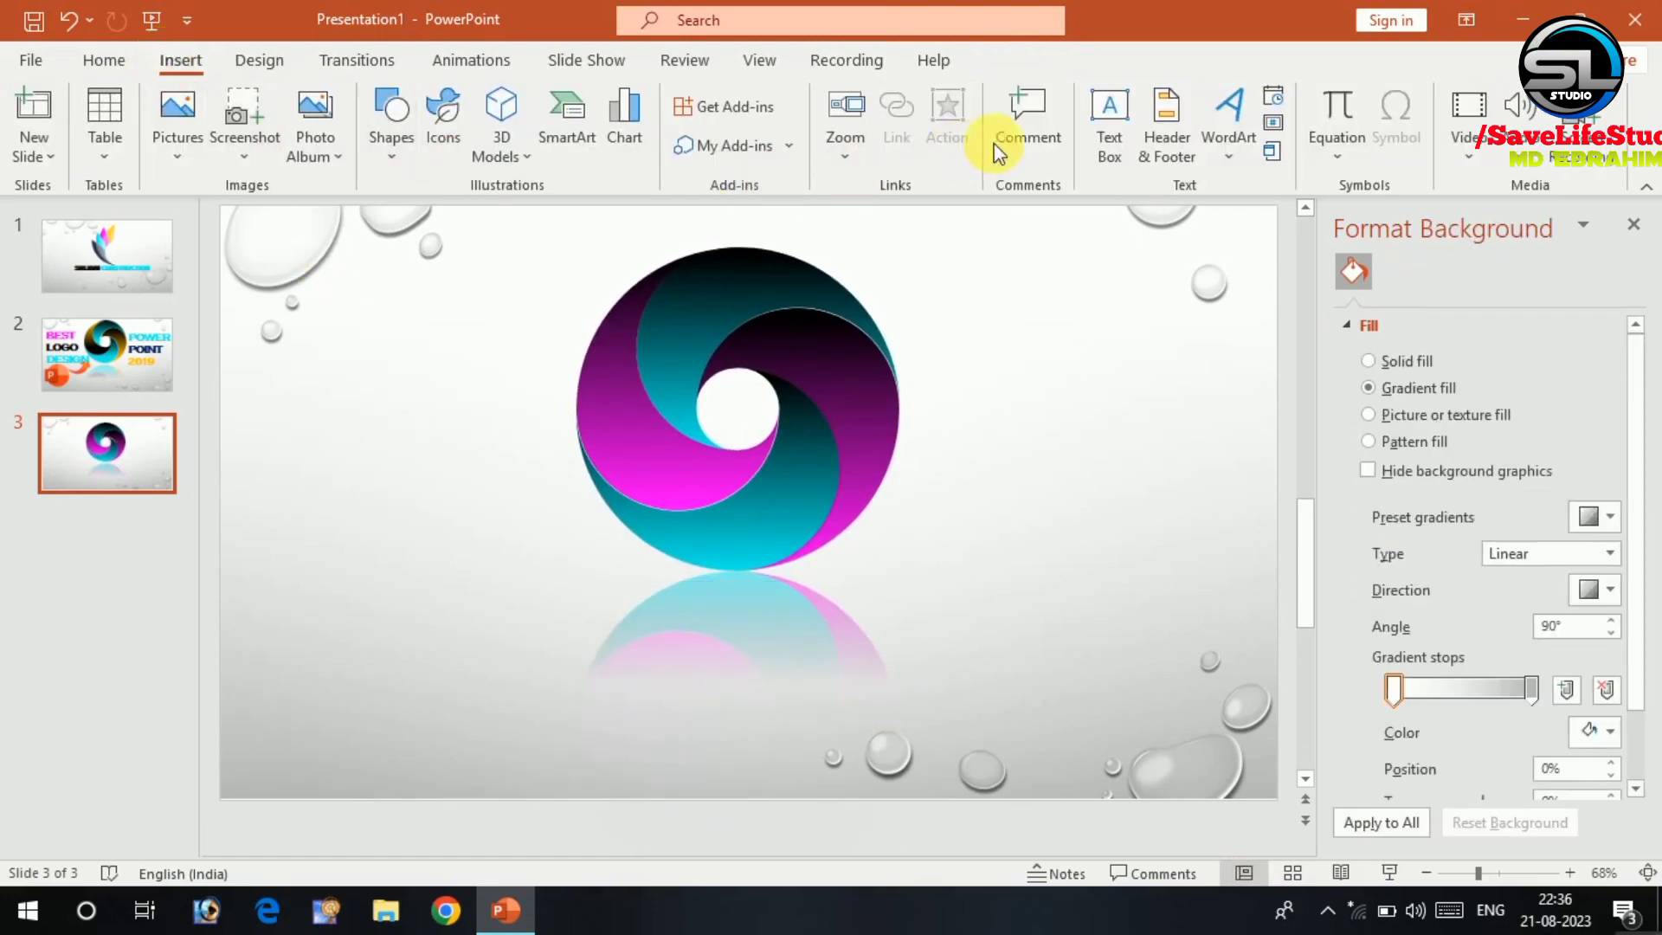
pyautogui.click(1105, 144)
pyautogui.moveTo(251, 316); pyautogui.dragTo(636, 647)
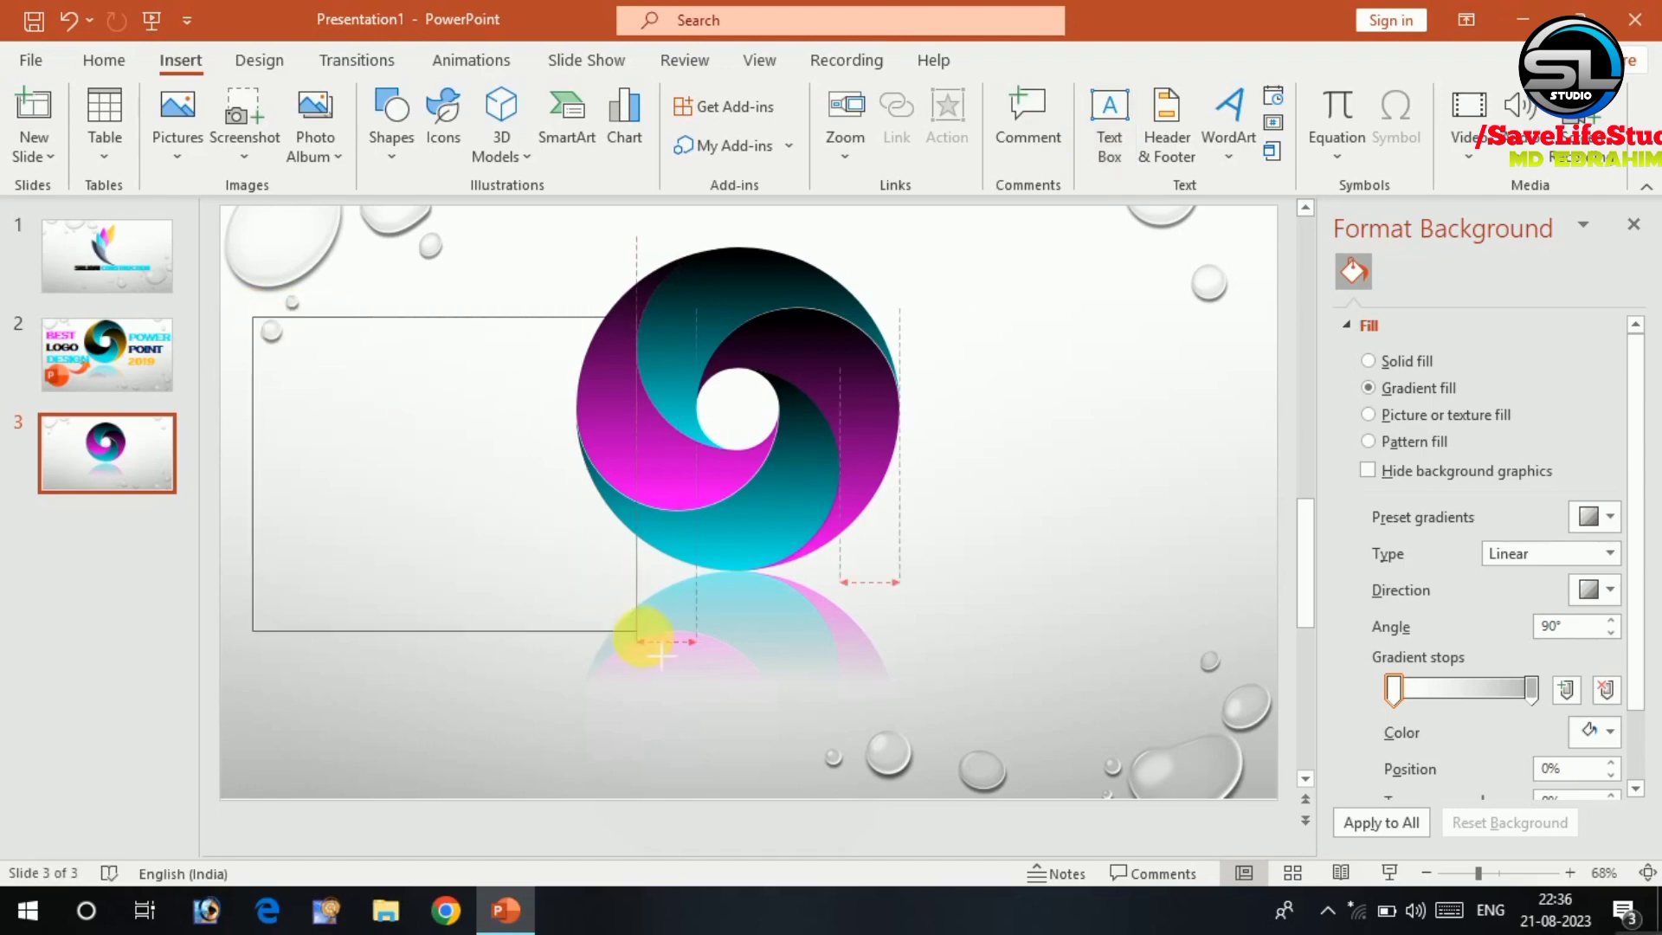
pyautogui.moveTo(354, 328); pyautogui.dragTo(337, 319)
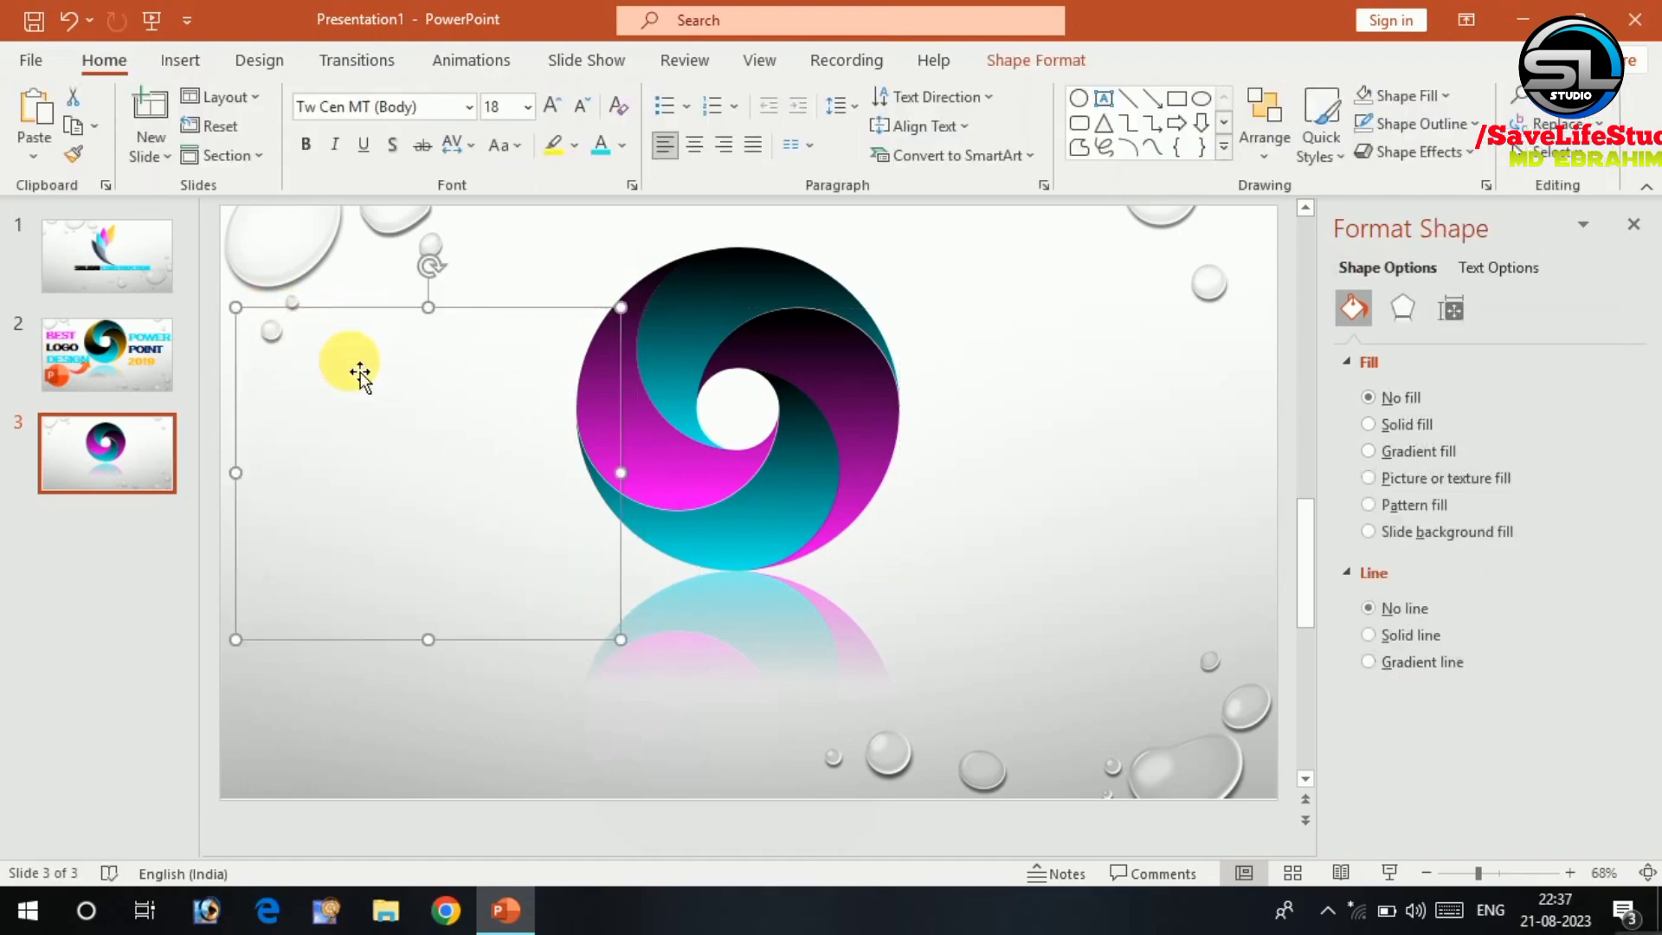
pyautogui.write('THANK YOU')
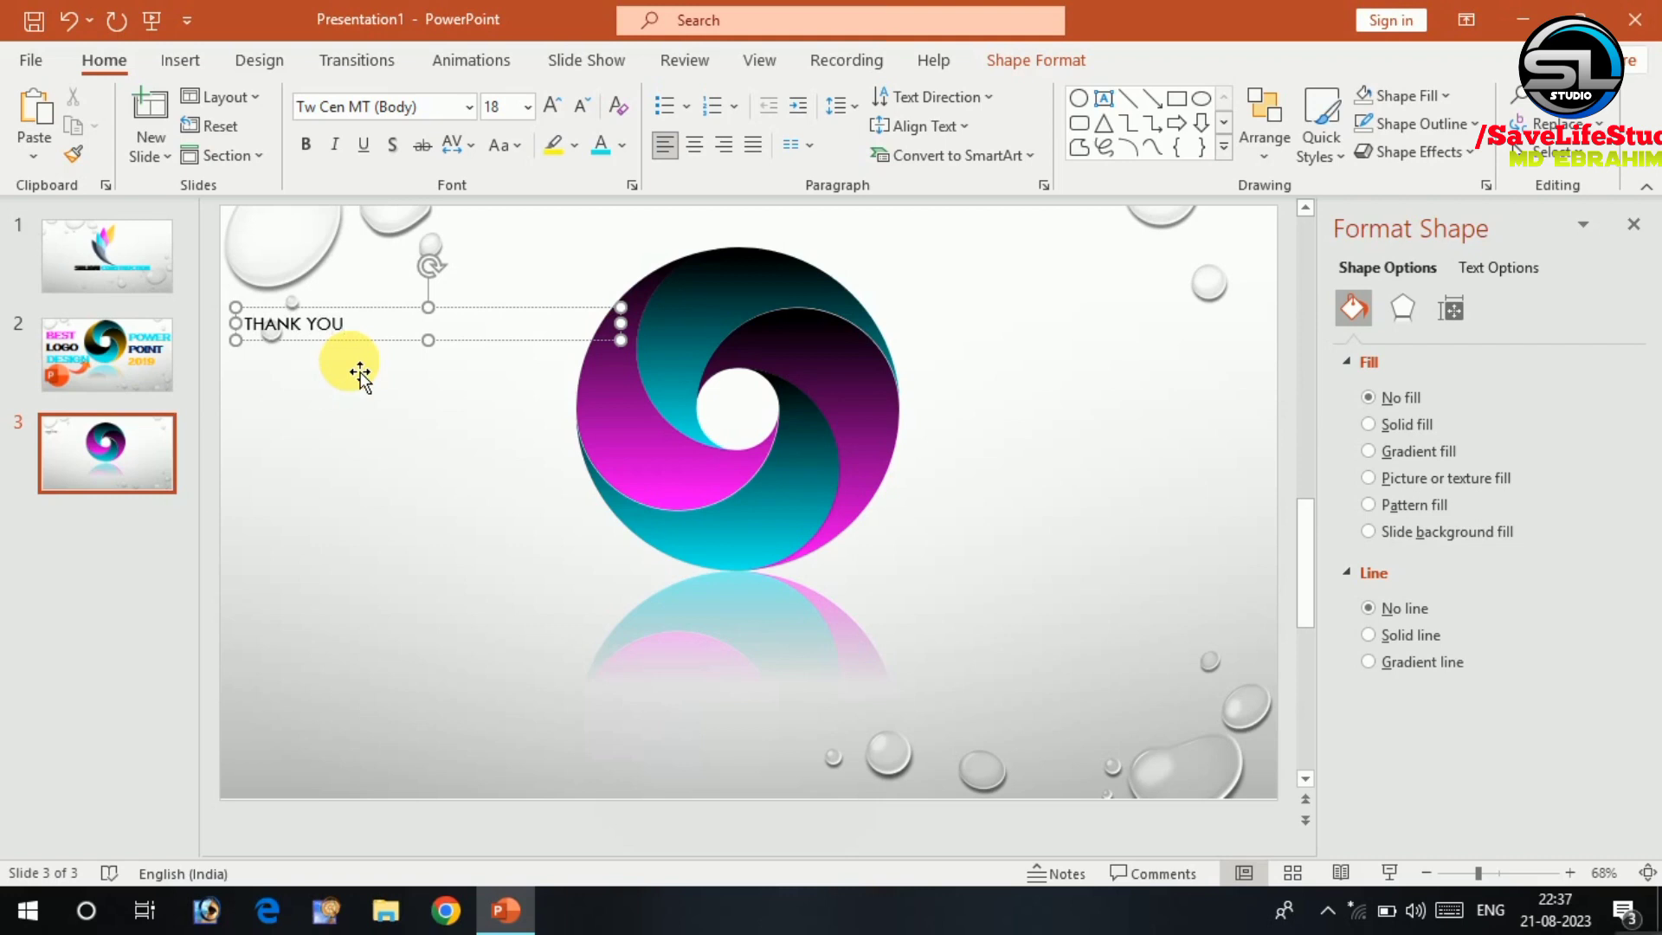
# Format THANK YOU as 60 pt Copperplate Gothic Bold, centred on one line.
pyautogui.hotkey('ctrl', 'a')
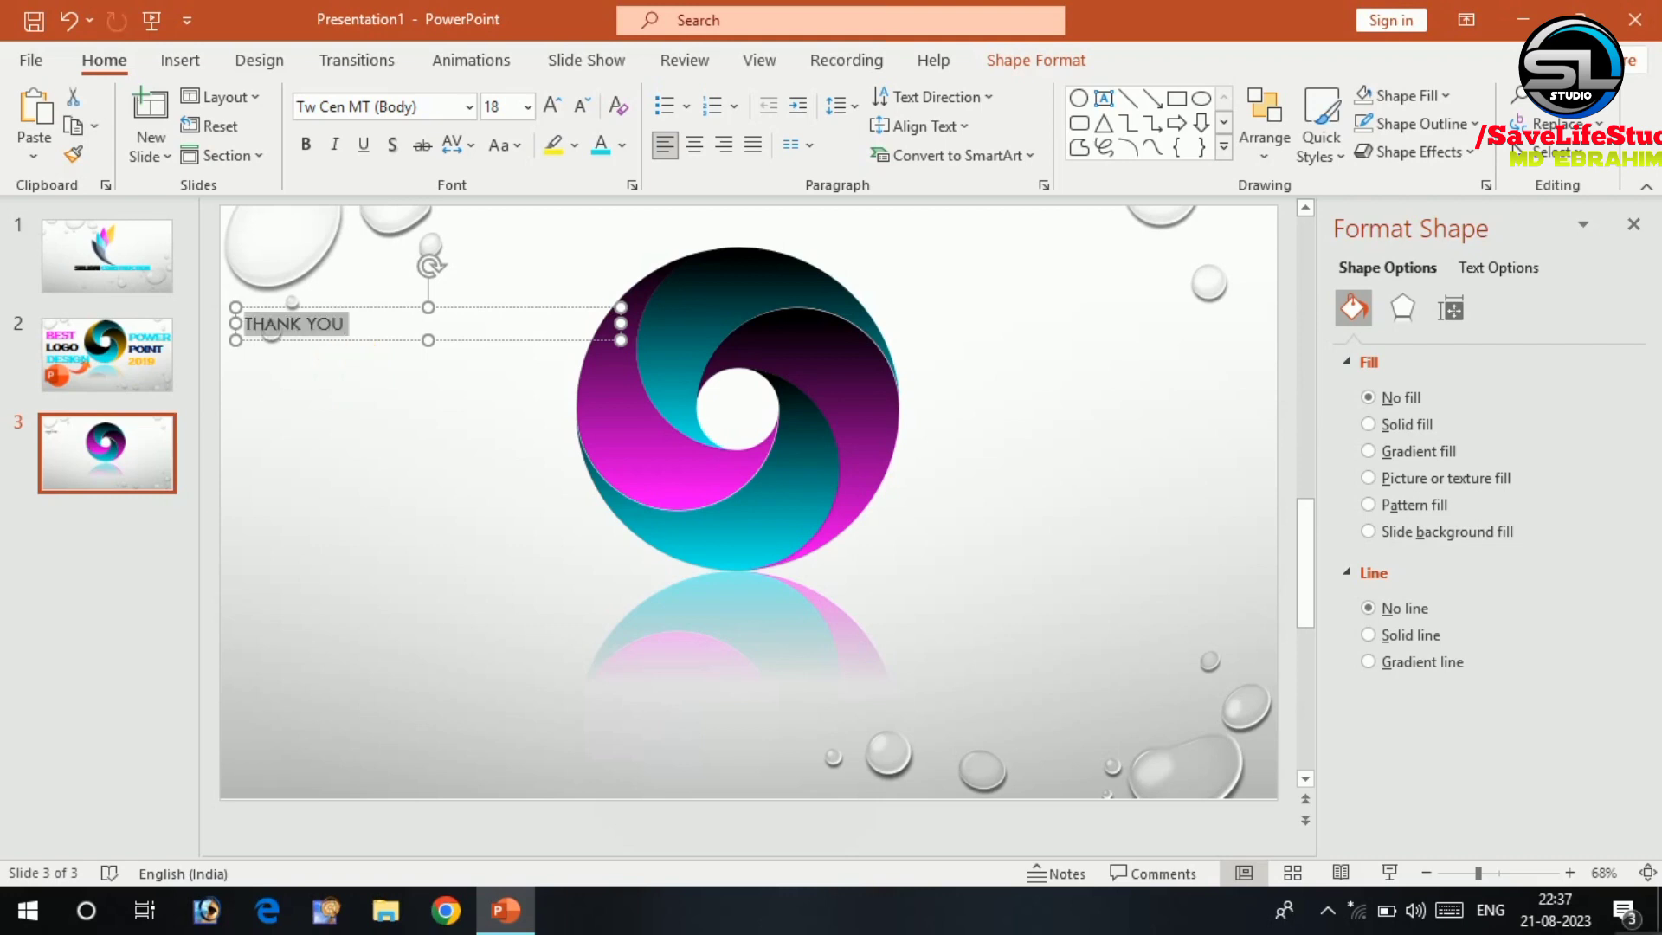
pyautogui.click(552, 105)
pyautogui.click(552, 106)
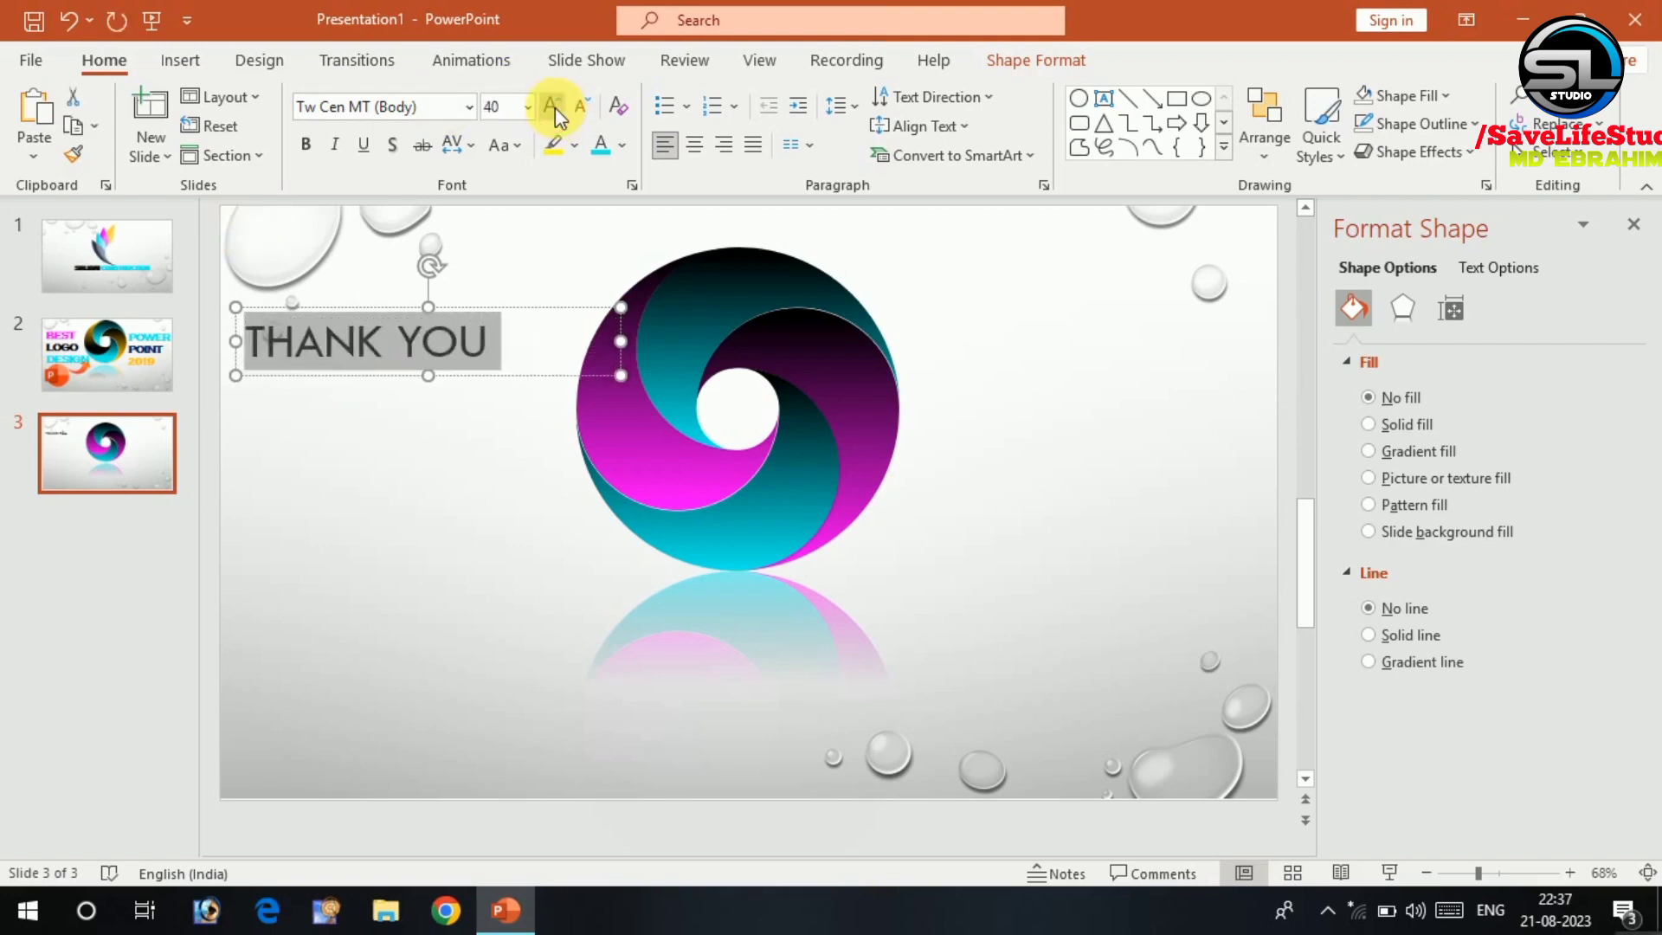
pyautogui.click(552, 106)
pyautogui.click(469, 106)
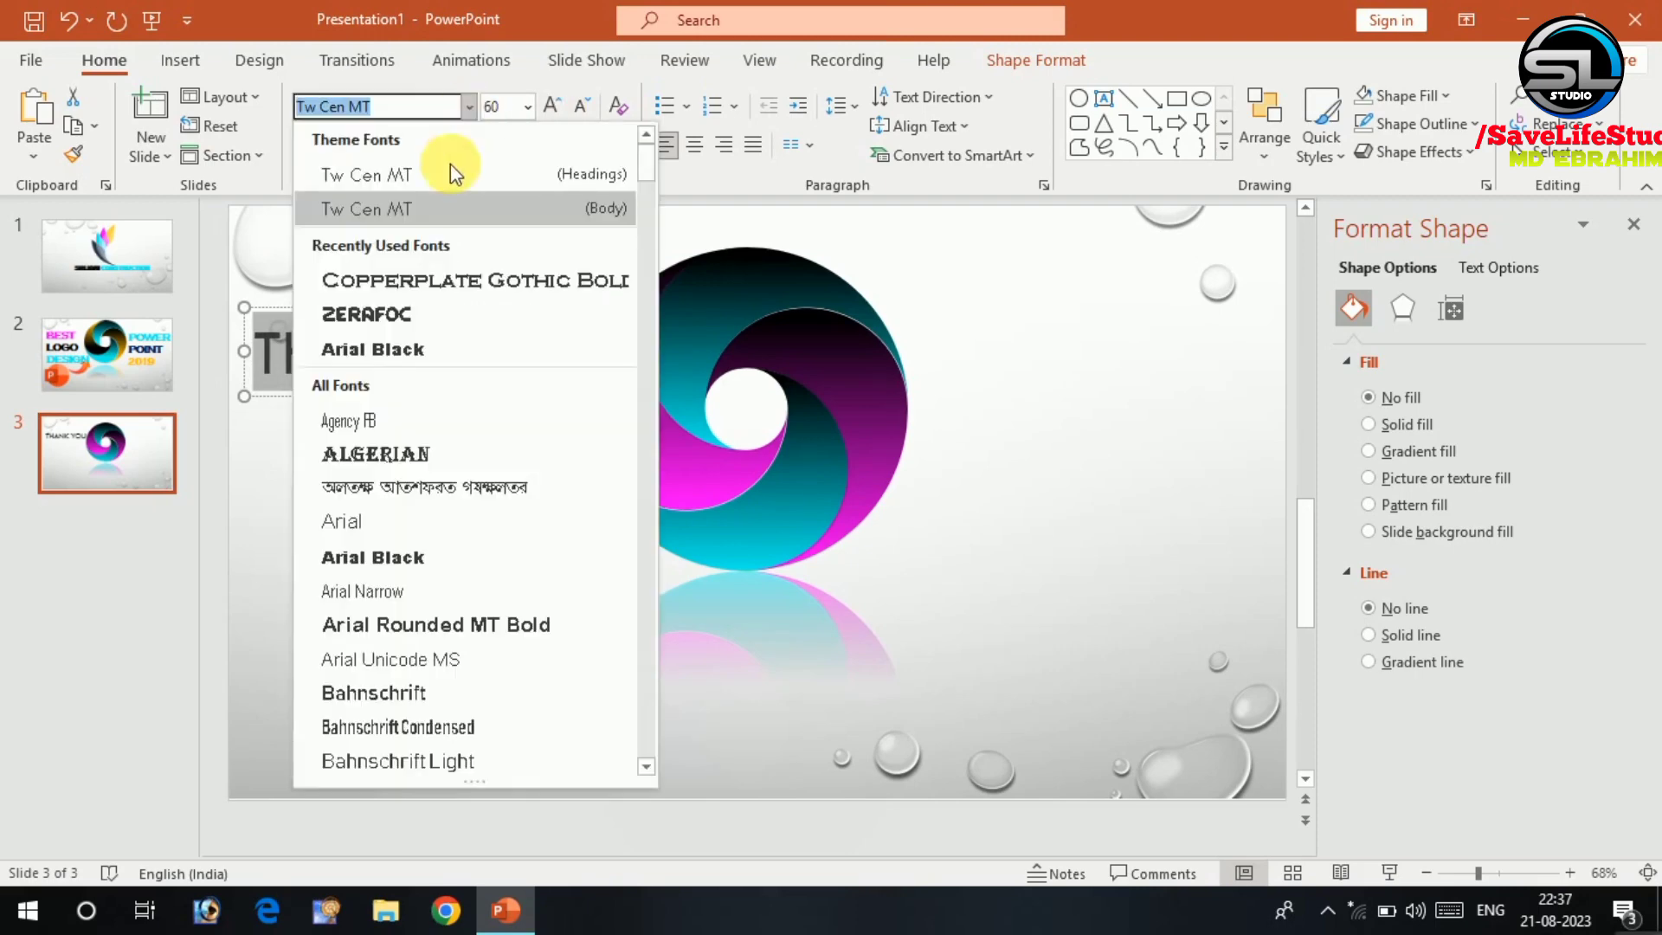
pyautogui.click(445, 278)
pyautogui.moveTo(629, 391); pyautogui.dragTo(815, 388)
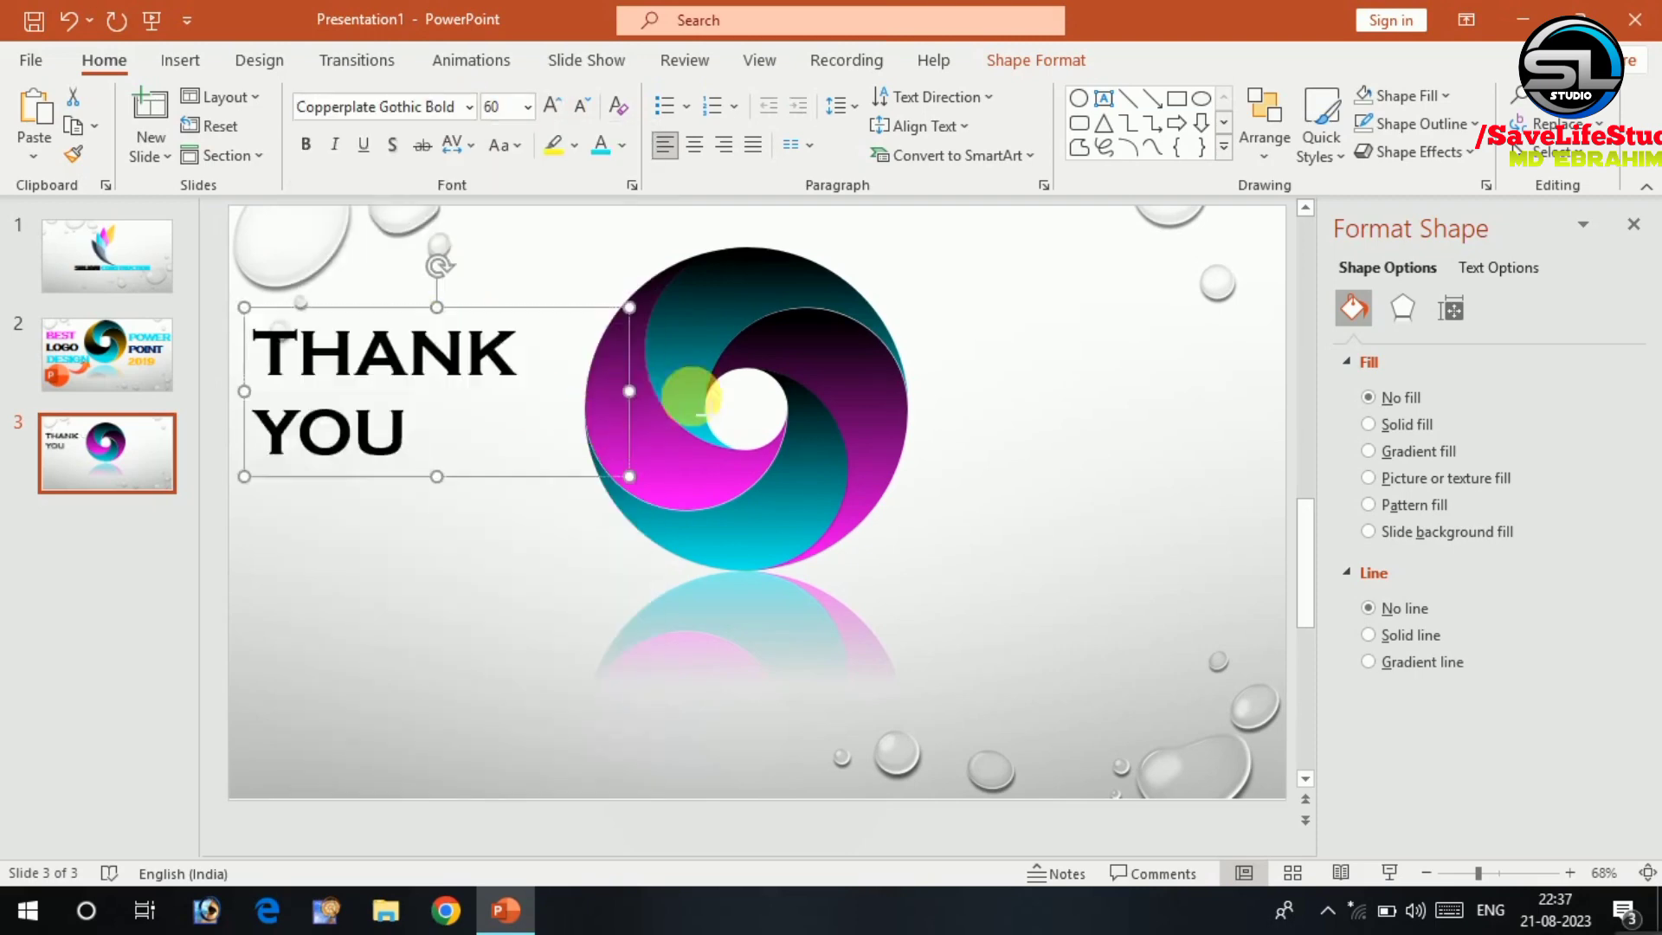
pyautogui.click(694, 145)
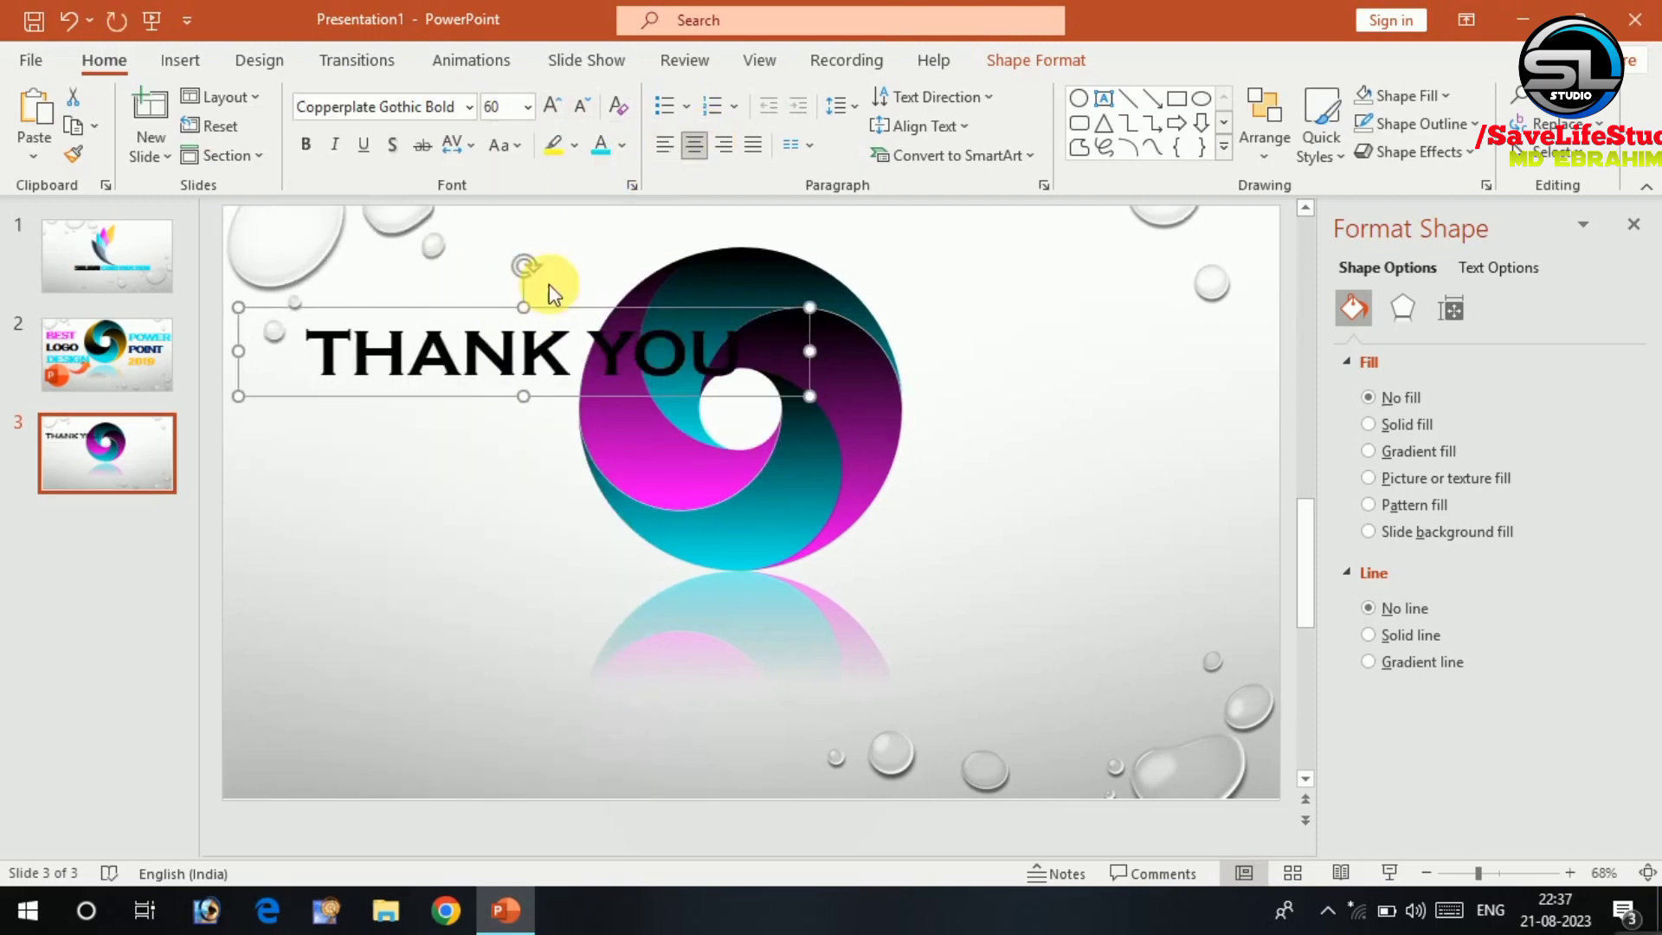
# Move THANK YOU below the logo near the slide bottom and colour it cyan.
pyautogui.moveTo(509, 308)
pyautogui.mouseDown()
pyautogui.moveTo(740, 571)
pyautogui.moveTo(443, 517)
pyautogui.mouseUp()
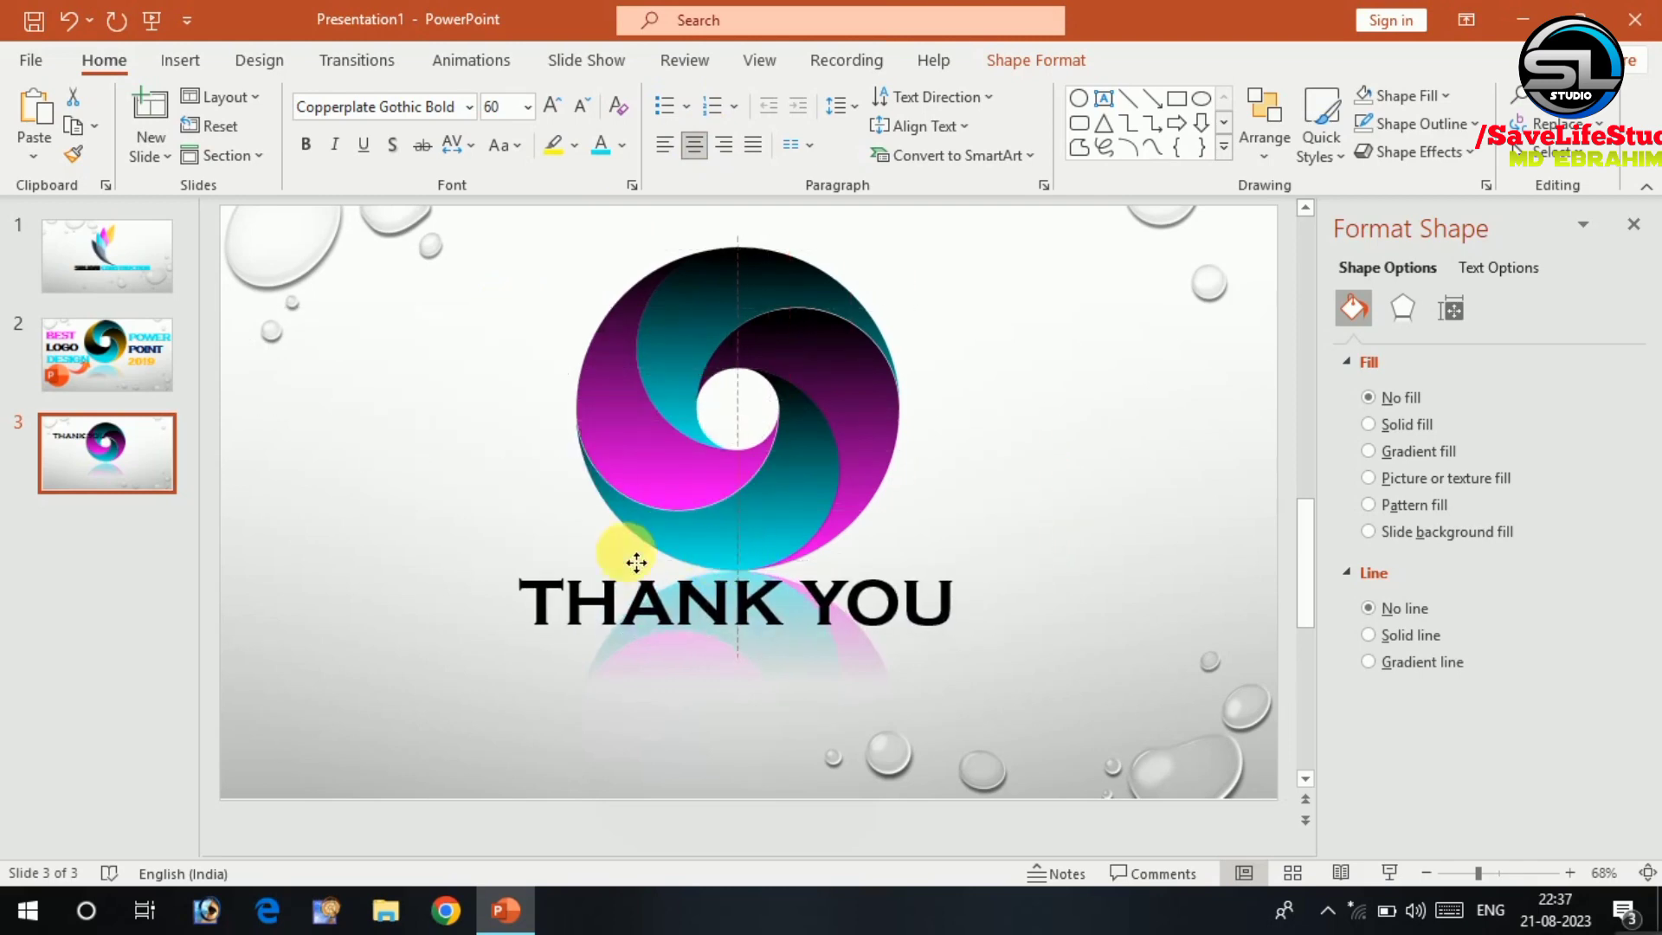
pyautogui.click(502, 550)
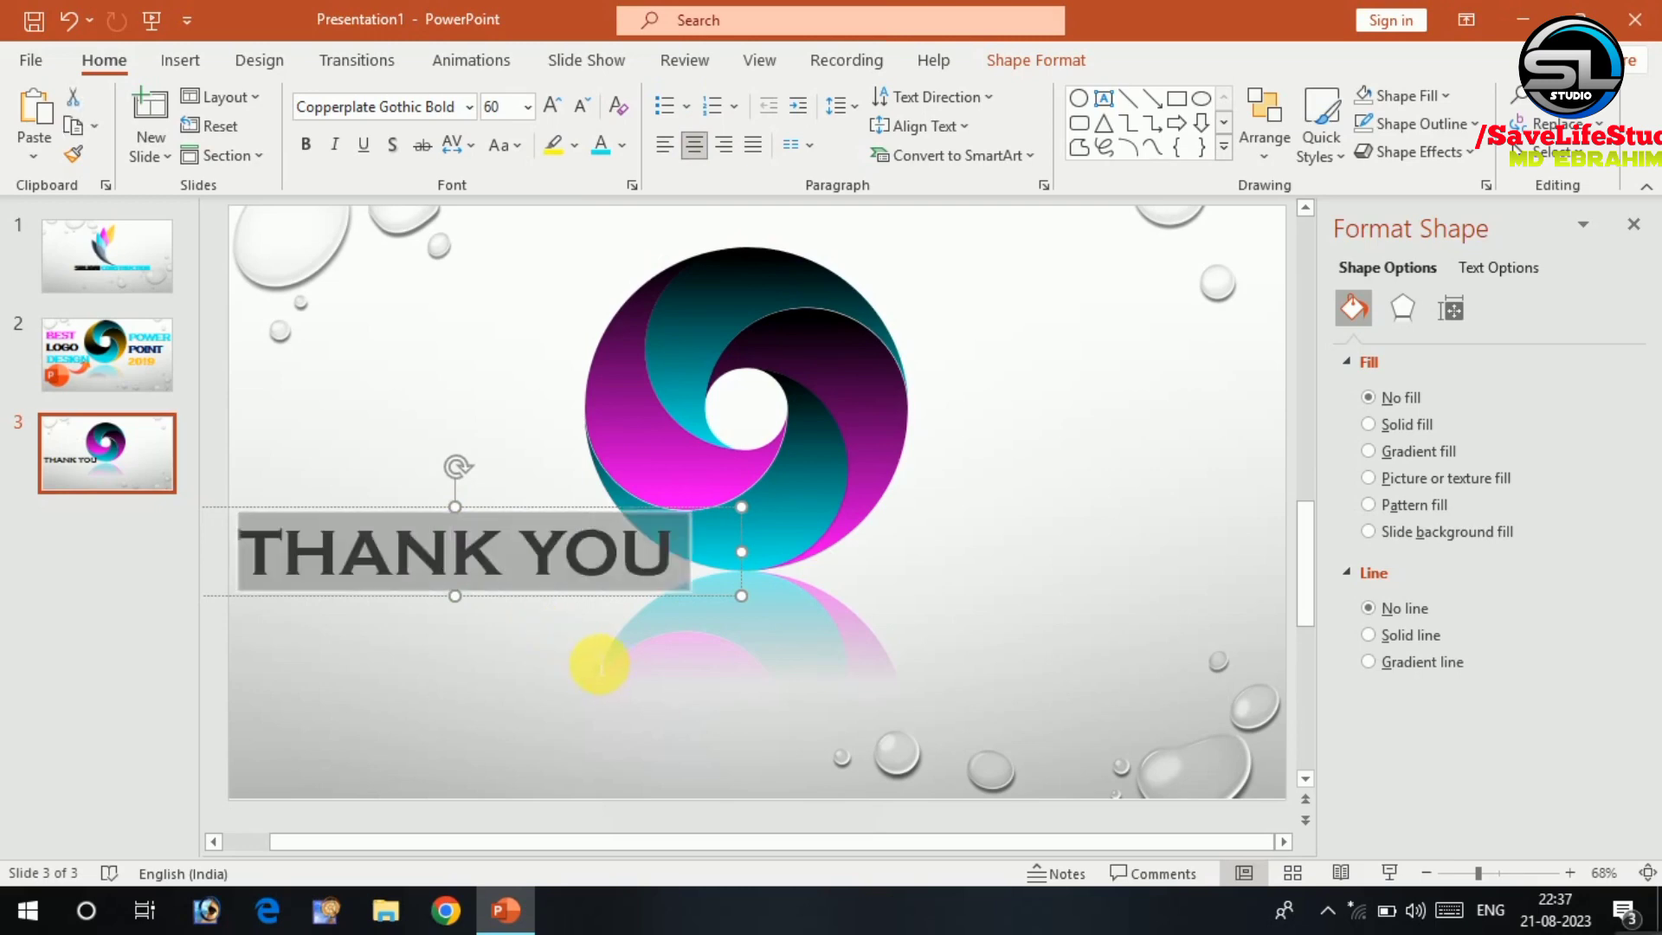
pyautogui.moveTo(419, 511); pyautogui.dragTo(709, 694)
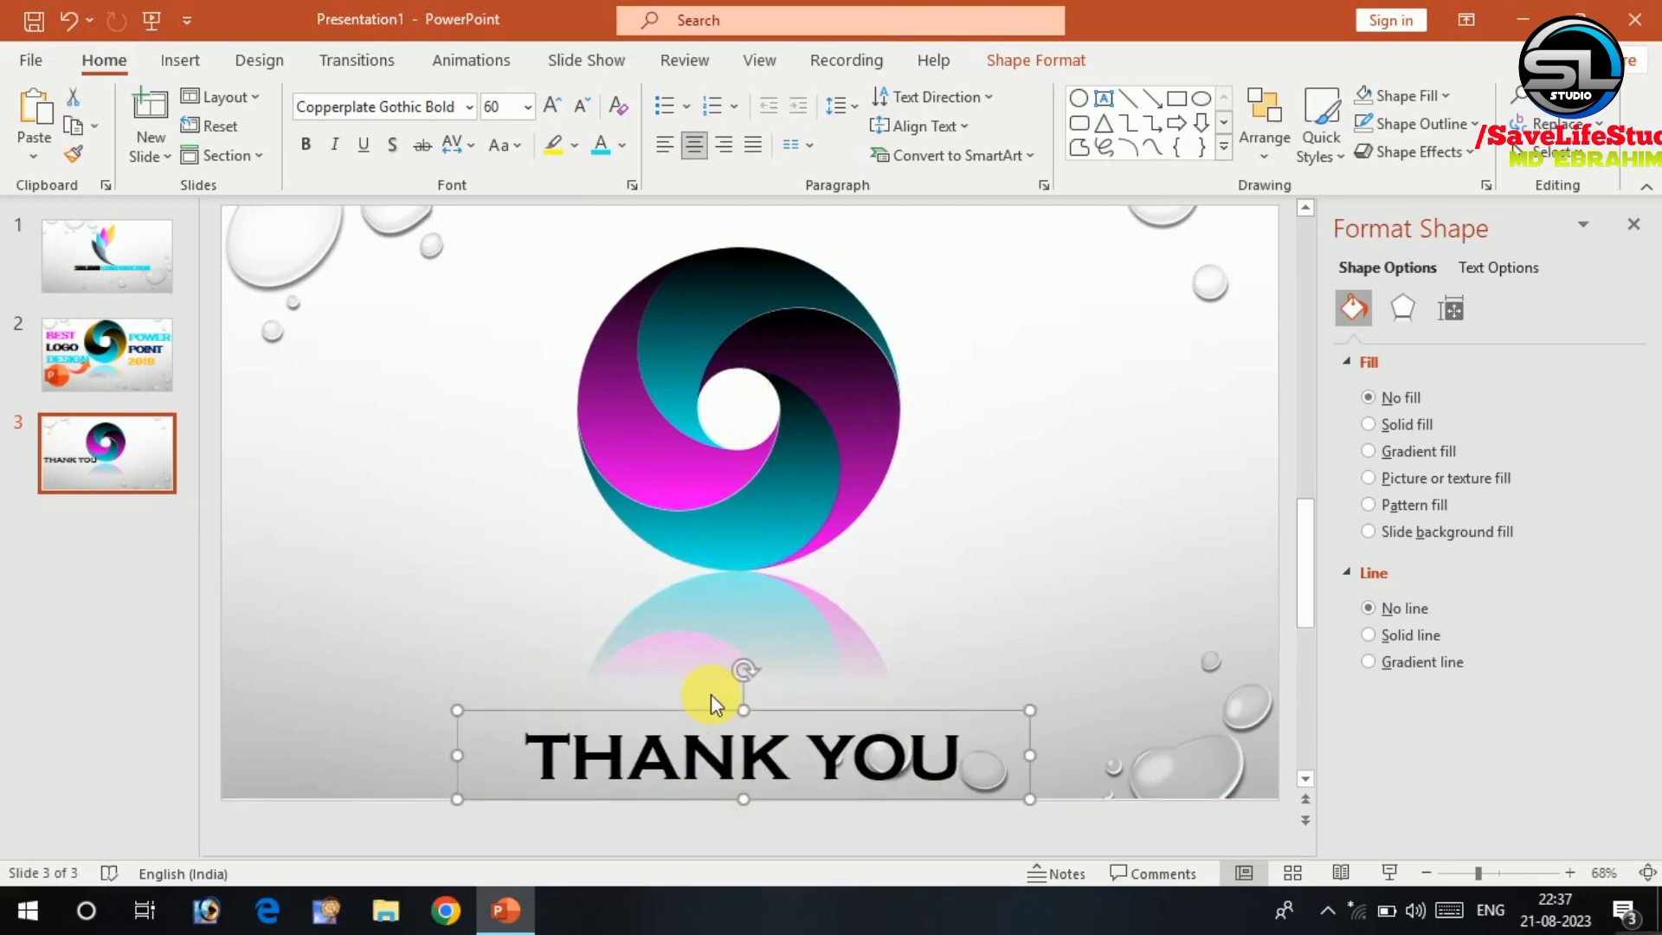
pyautogui.click(600, 148)
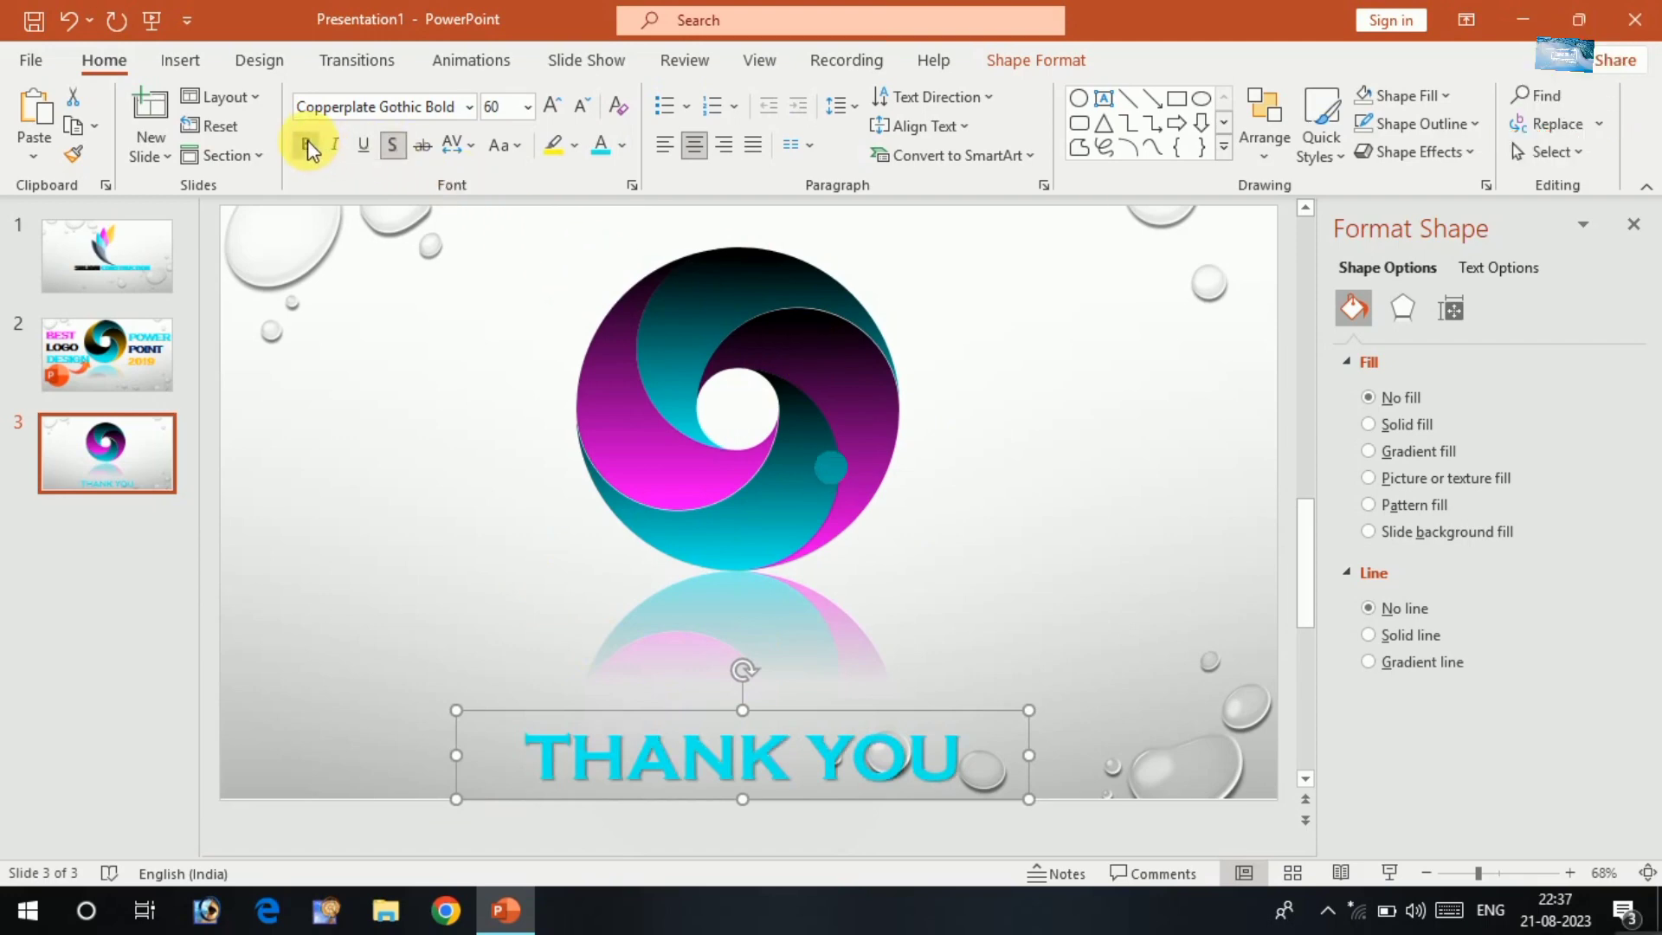
pyautogui.click(323, 389)
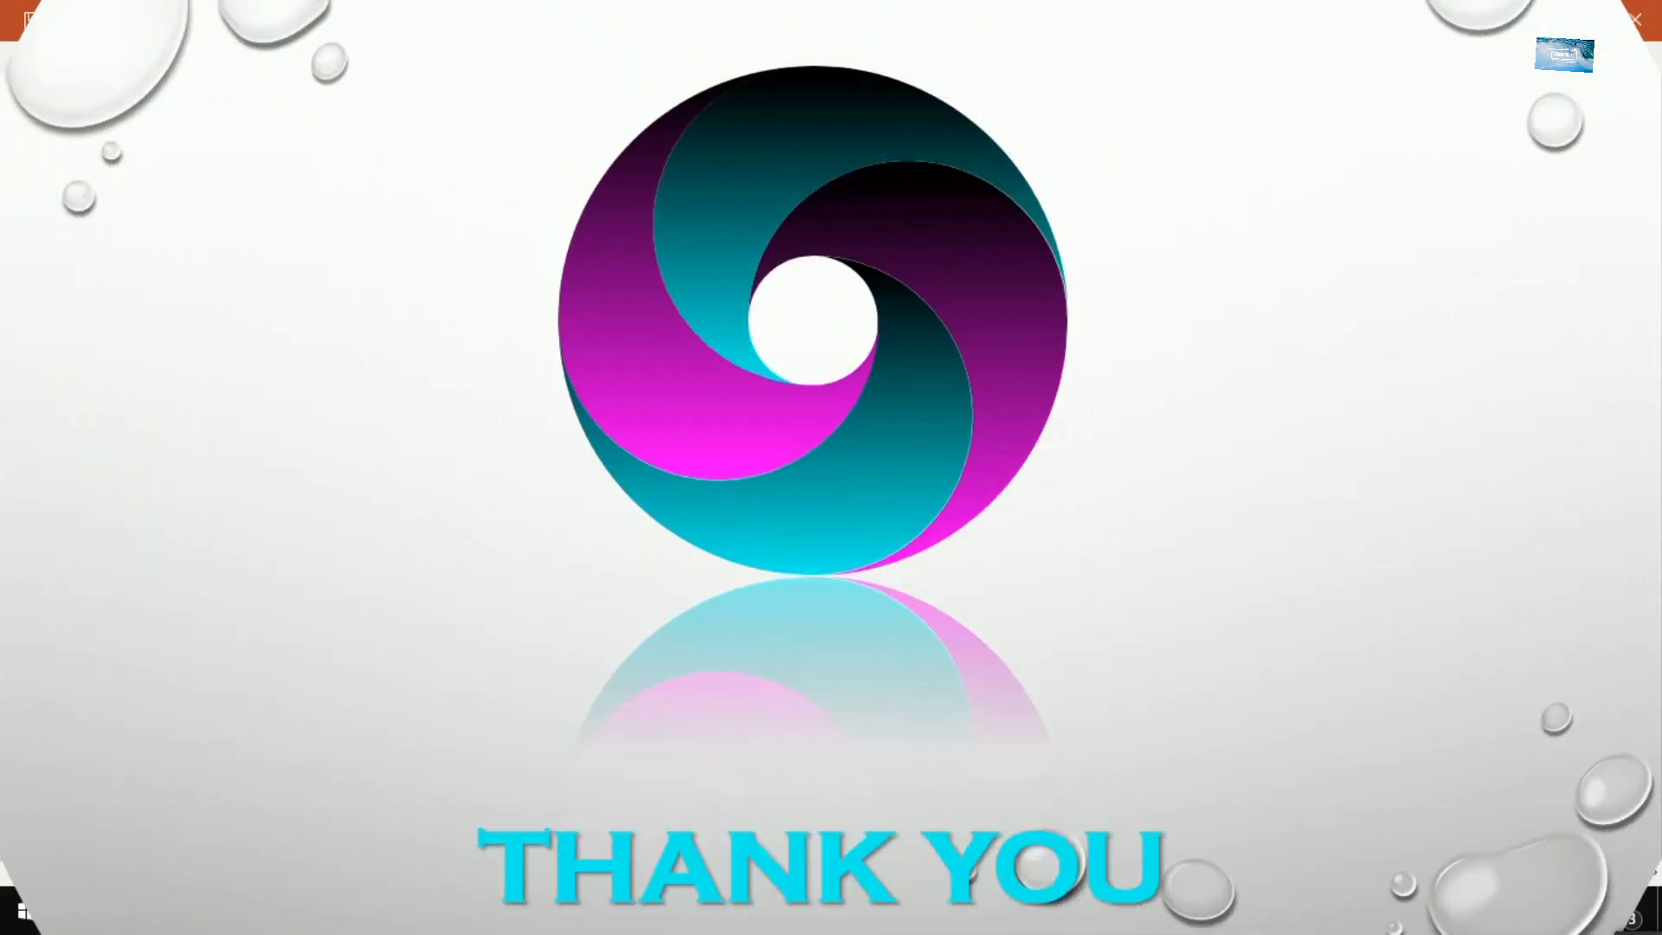